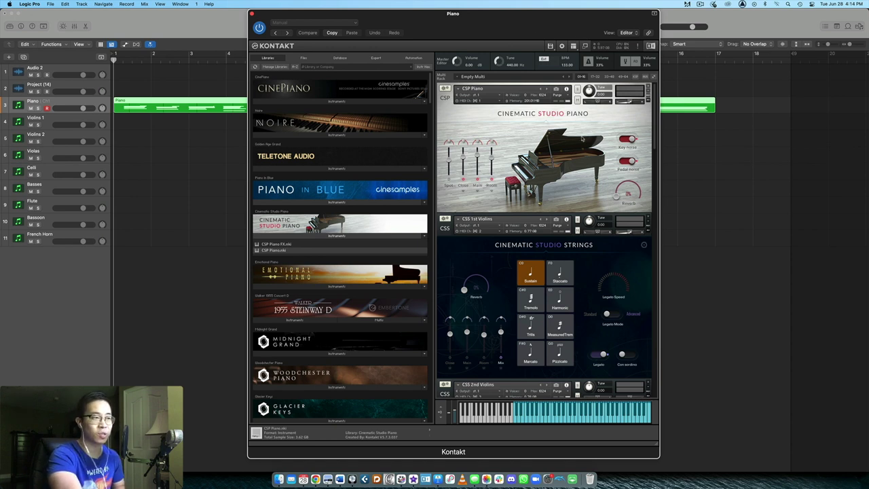
Review the instruments loaded in the Kontakt rack, from the Cinematic Studio Piano through the strings and woodwinds to the brass.
scroll(618, 129, "down", 2)
scroll(584, 144, "up", 2)
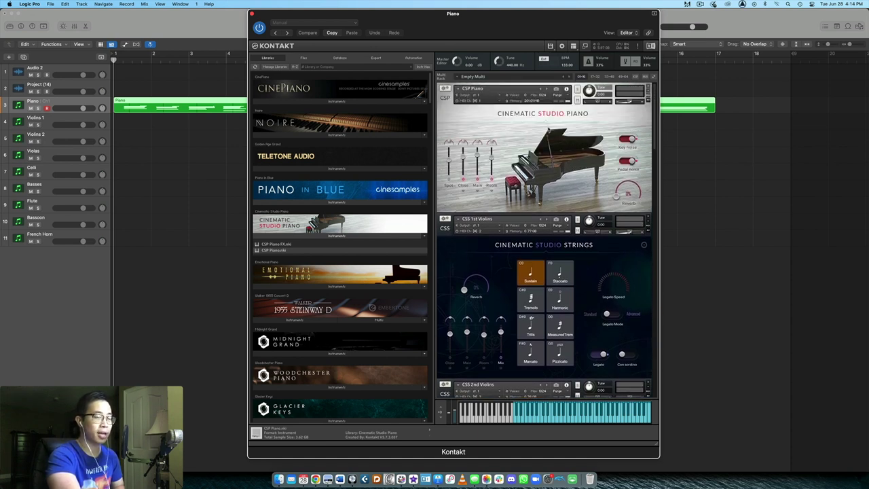
scroll(574, 151, "down", 10)
scroll(572, 152, "down", 12)
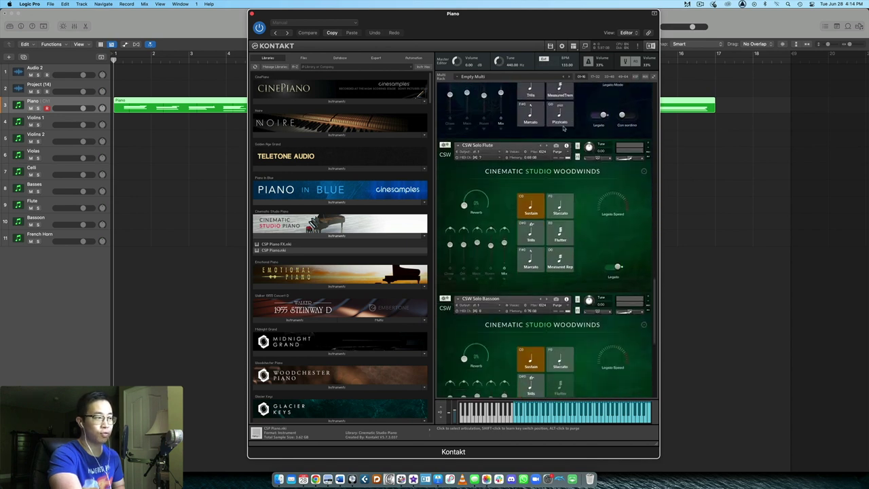
scroll(596, 191, "down", 6)
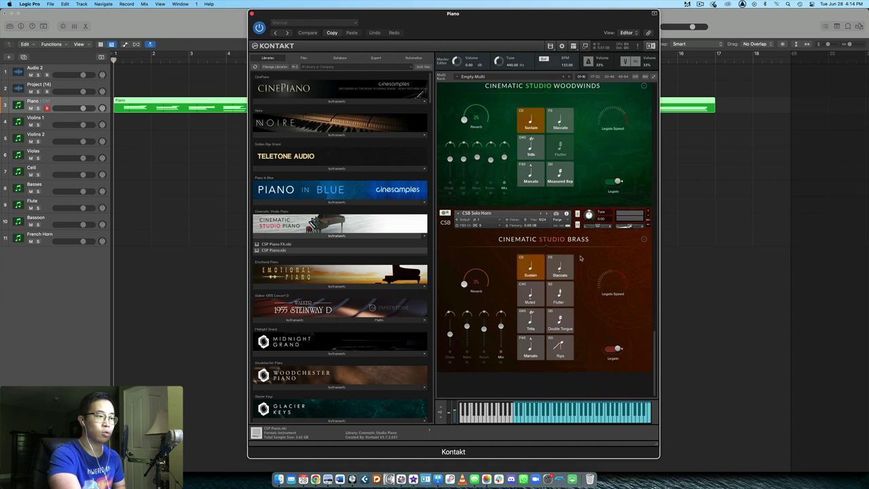
Move the Kontakt window down to uncover the track lanes, and deselect the Piano region.
left_click_drag(502, 14, 500, 27)
left_click_drag(499, 58, 500, 214)
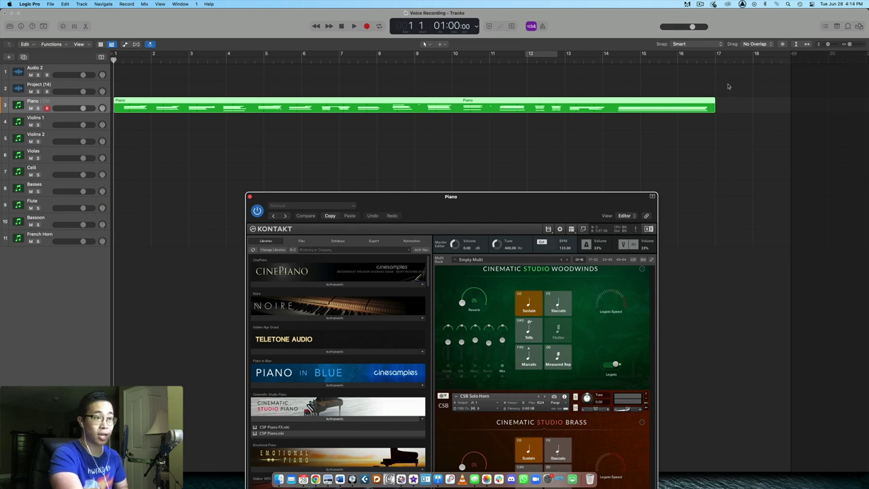
left_click_drag(580, 218, 566, 233)
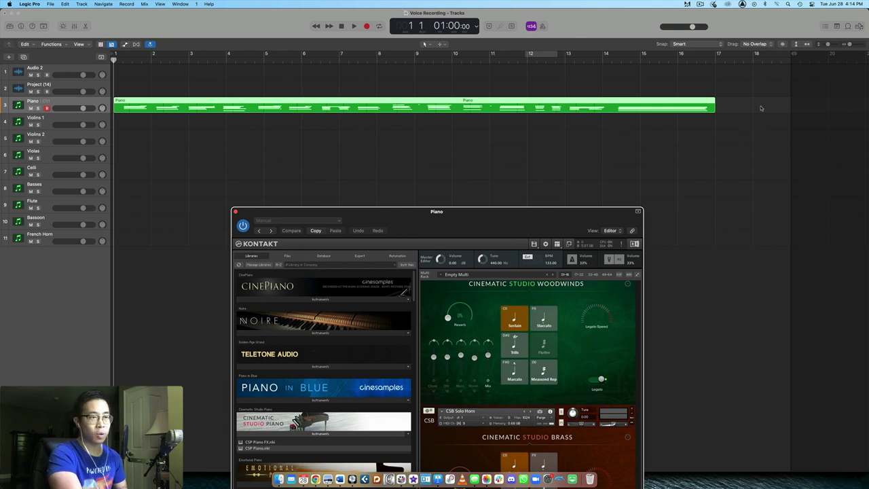
left_click(699, 249)
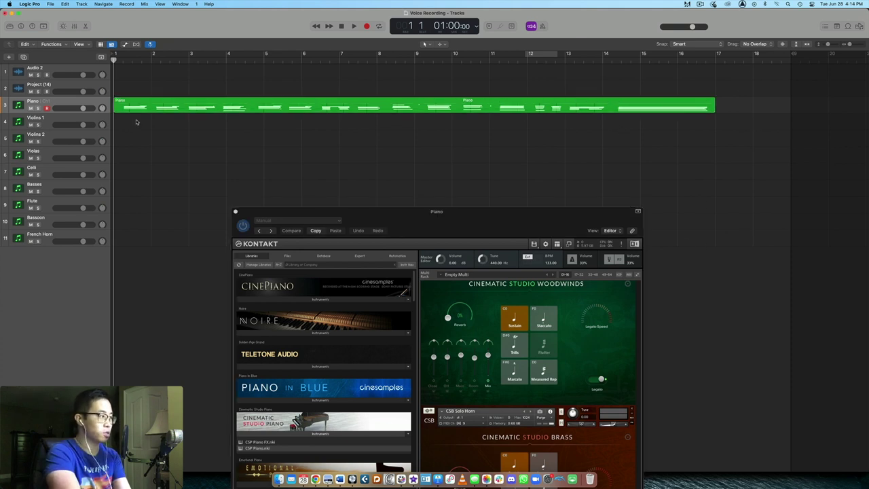
Listen to the Piano region from bar 1 to its end, keeping the Cinematic Studio Piano in view, and close the Kontakt window.
key("space")
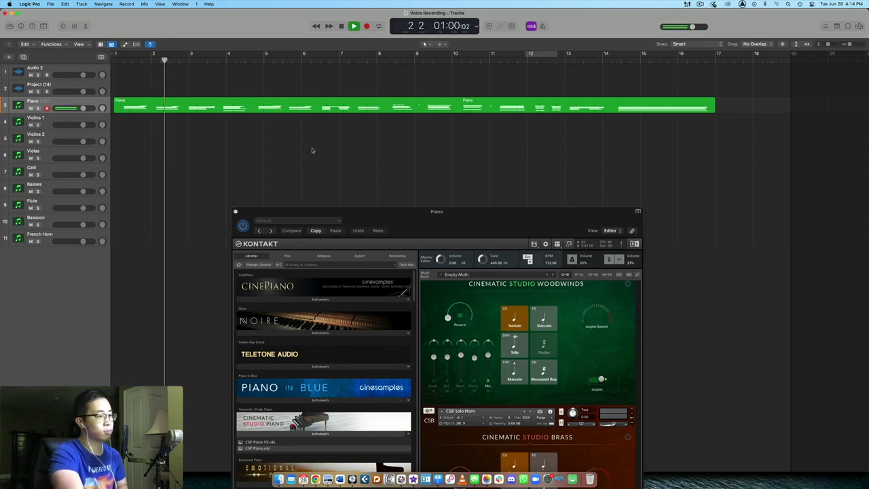
scroll(577, 293, "down", 5)
scroll(577, 293, "up", 5)
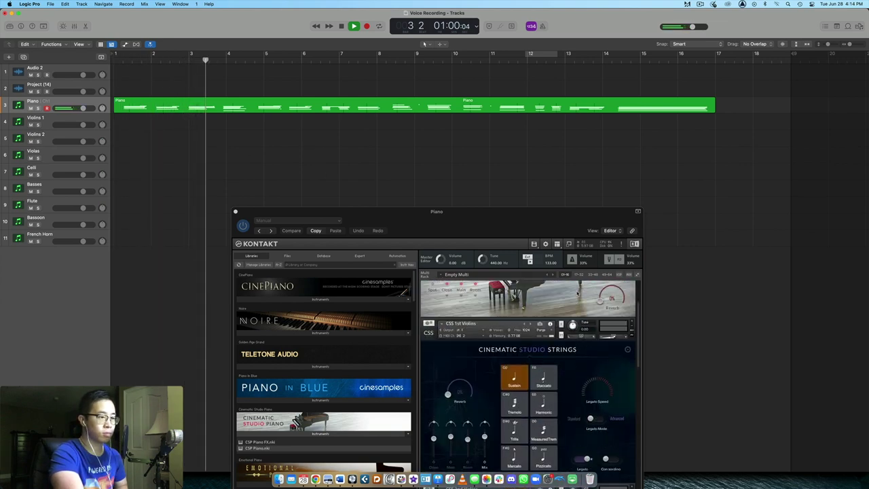
left_click_drag(565, 222, 578, 144)
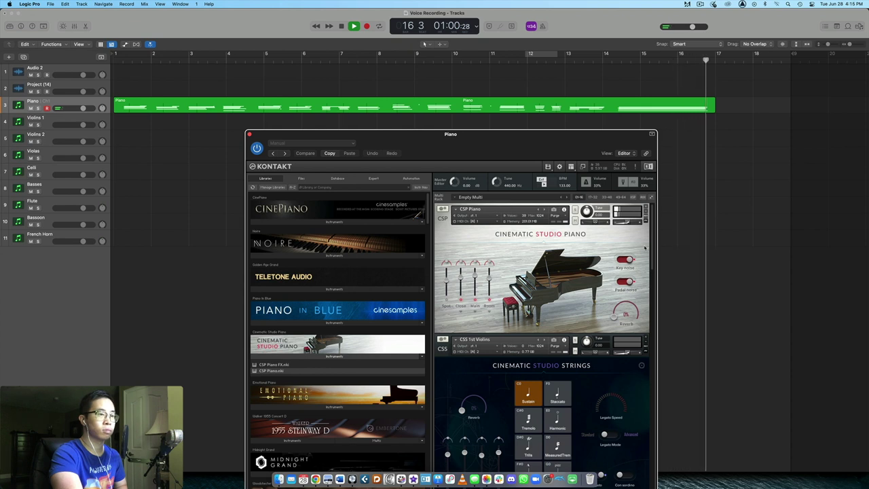
key("space")
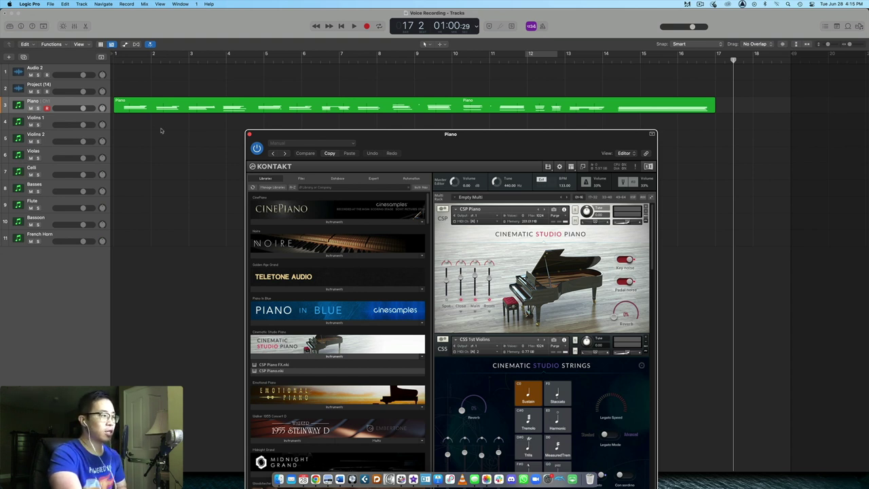
left_click(249, 134)
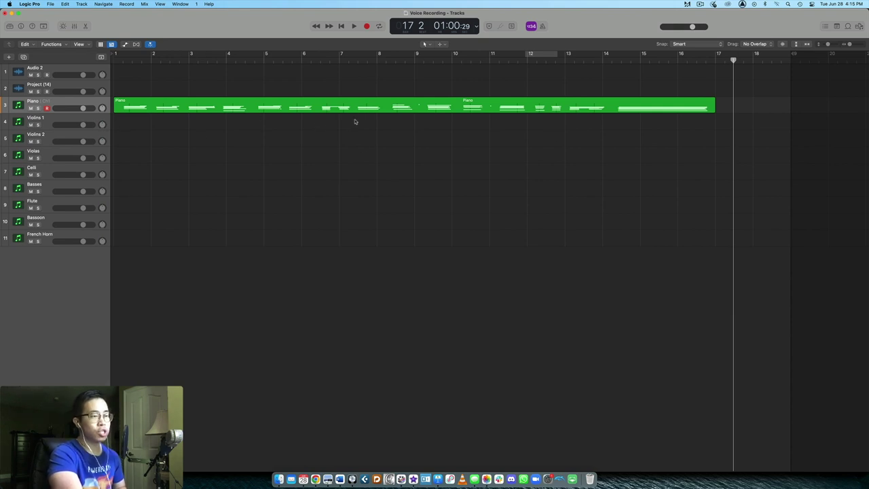
Record a legato melody on the Violins 1 track over the piano part, starting from bar 1 and stopping after the piano ends.
left_click(51, 123)
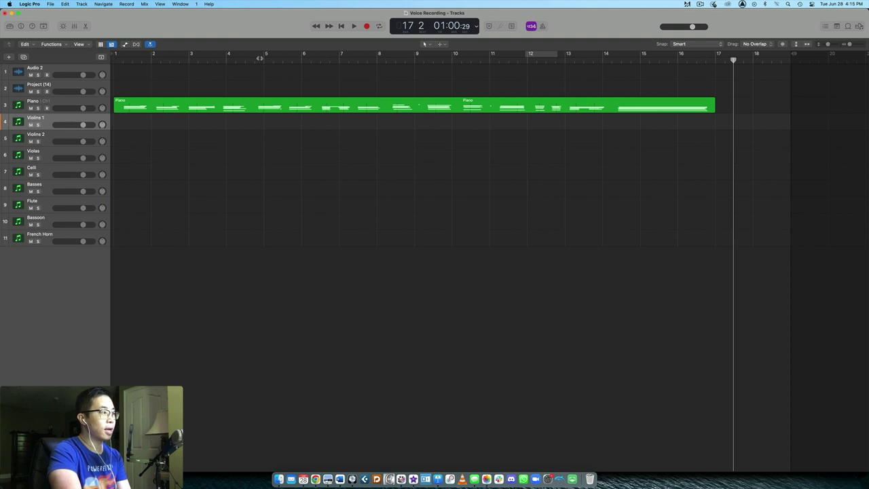
left_click_drag(247, 62, 254, 60)
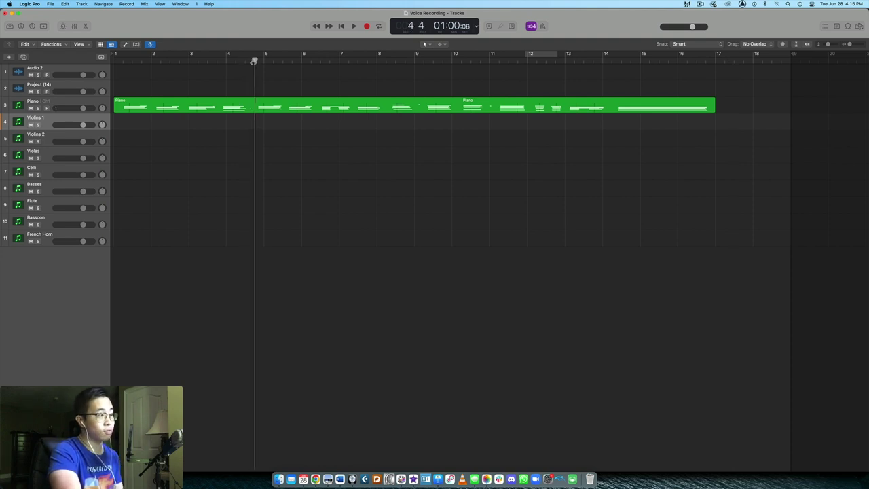
key("Return")
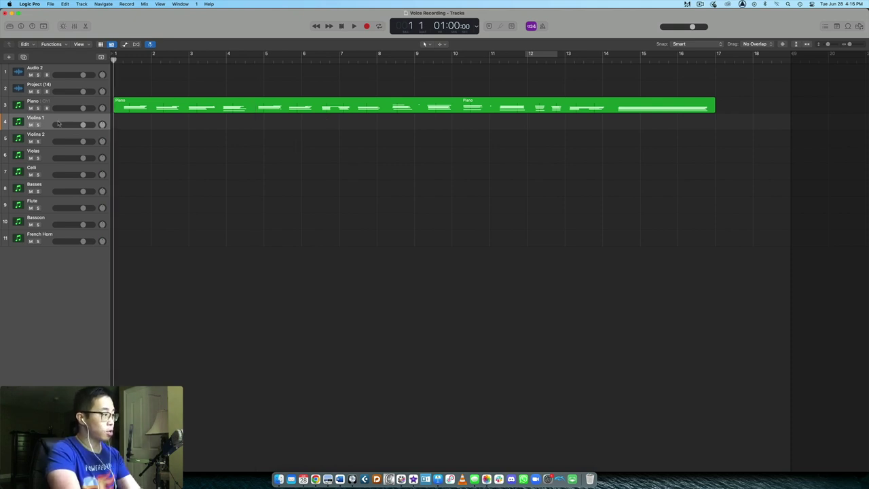
key("space")
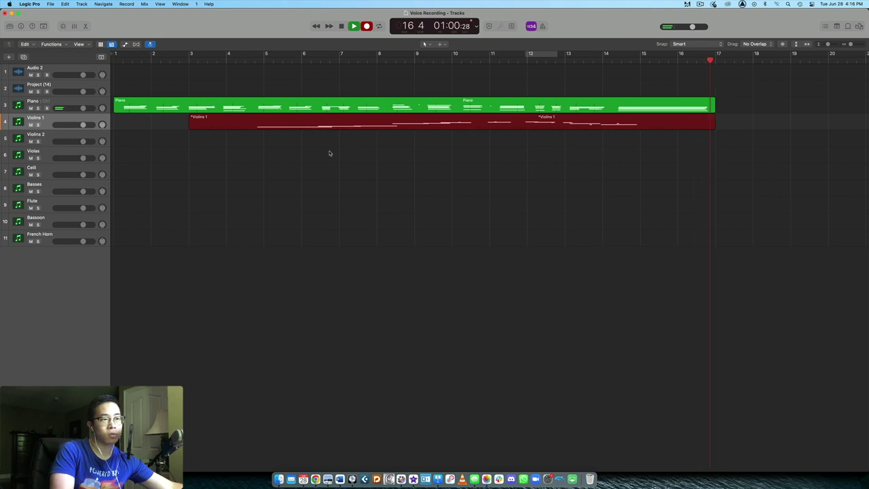
key("space")
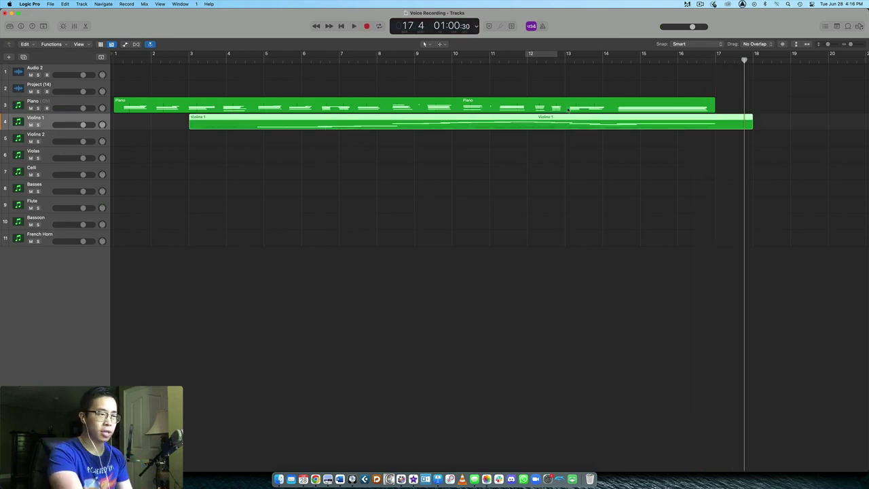
Open the Violins 1 region in the Piano Roll, place the playhead before its first note, and enlarge the MIDI automation lane.
double_click(264, 127)
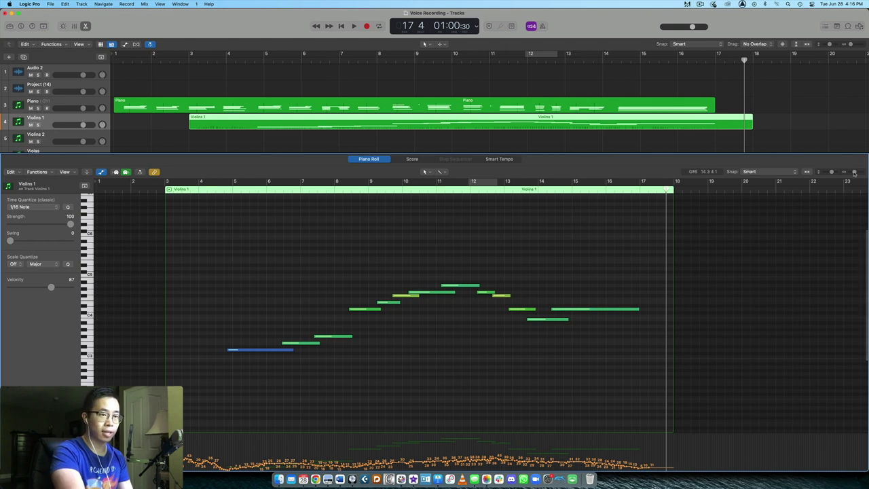
key("super+Right")
key("super+Right")
key("super+Right")
scroll(720, 272, "left", 5)
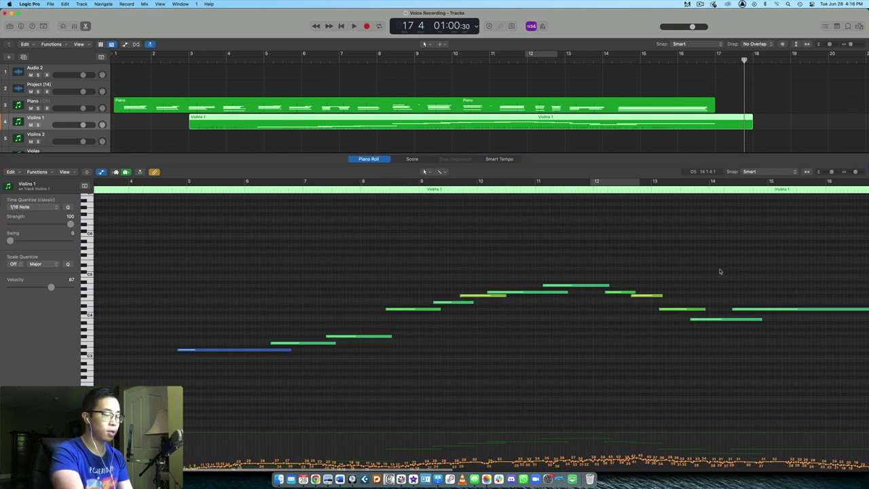
scroll(189, 252, "down", 2)
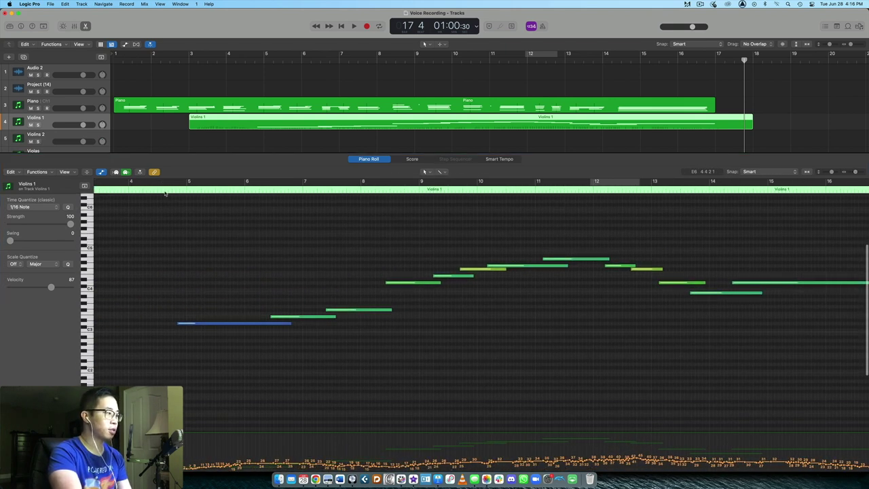
left_click(151, 190)
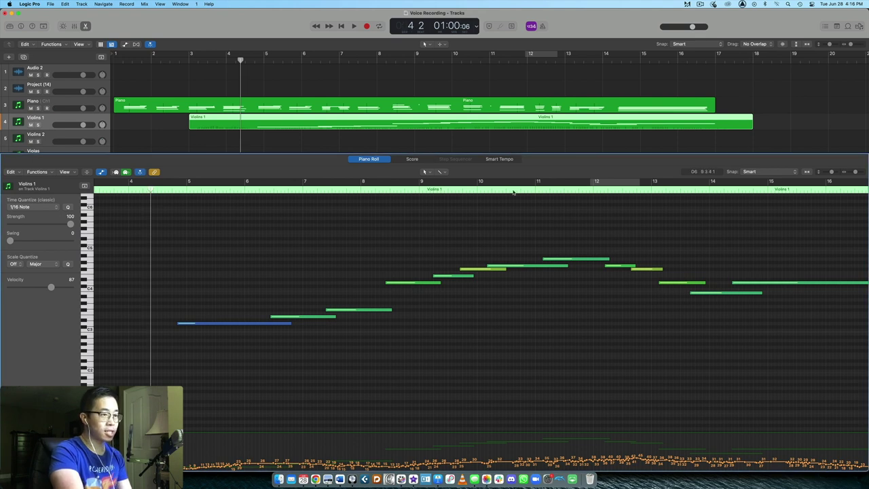
mouse_move(833, 175)
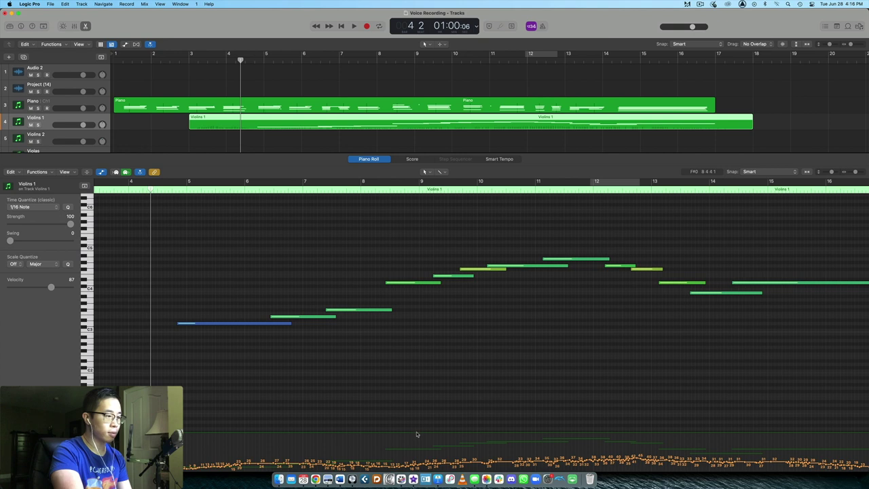
left_click_drag(417, 433, 413, 366)
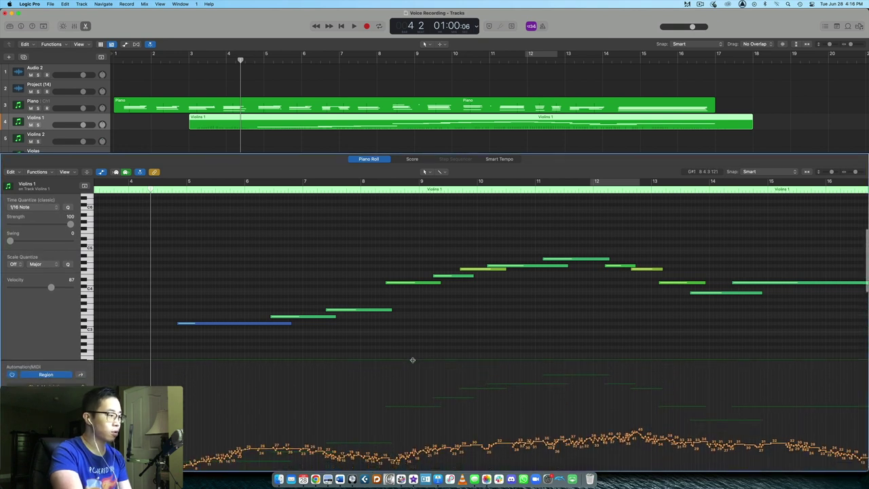
Redraw the Violins 1 controller curve during playback as a smooth rise to about 44 near bar 11 and a gradual fall.
key("space")
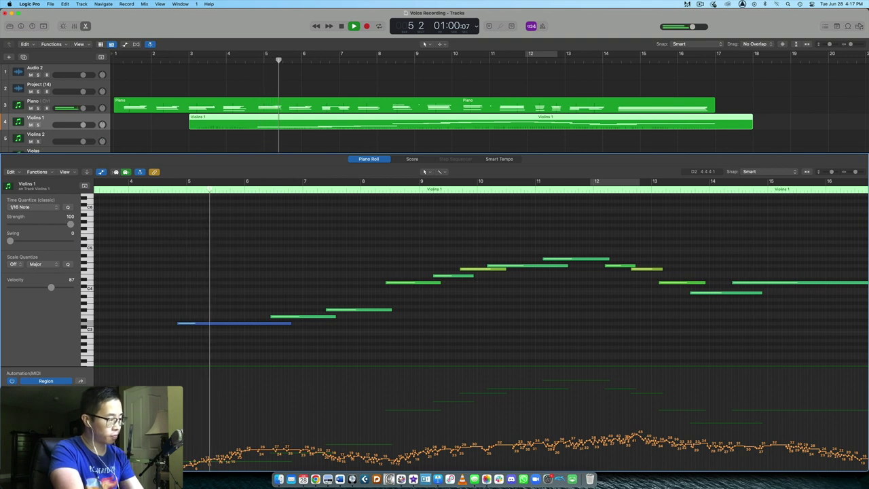
mouse_move(171, 454)
left_mouse_down()
mouse_move(275, 452)
mouse_move(402, 464)
mouse_move(390, 463)
mouse_move(614, 451)
left_mouse_up()
mouse_move(390, 455)
left_mouse_down()
mouse_move(594, 434)
mouse_move(785, 451)
mouse_move(747, 451)
left_mouse_up()
mouse_move(688, 448)
left_mouse_down()
mouse_move(867, 452)
mouse_move(747, 463)
mouse_move(606, 453)
mouse_move(781, 465)
left_mouse_up()
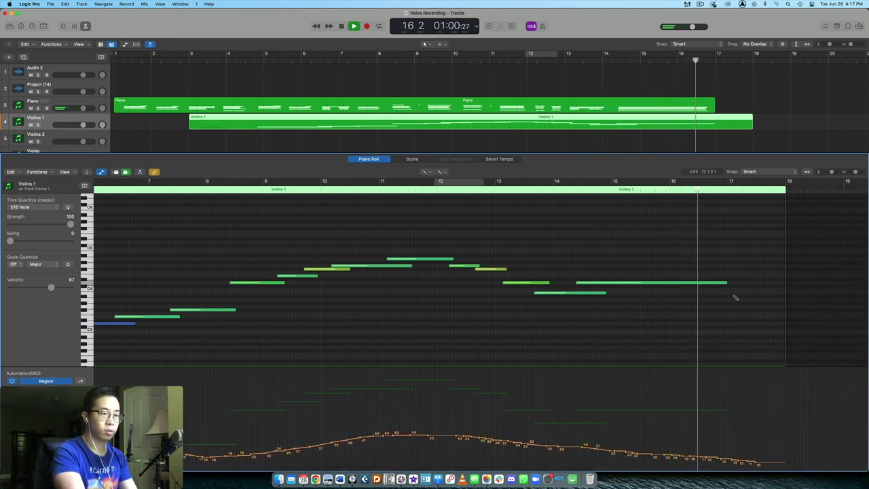
Shorten the last Violins 1 note slightly, and lengthen the six notes of the final piano chord slightly.
left_click_drag(727, 282, 716, 282)
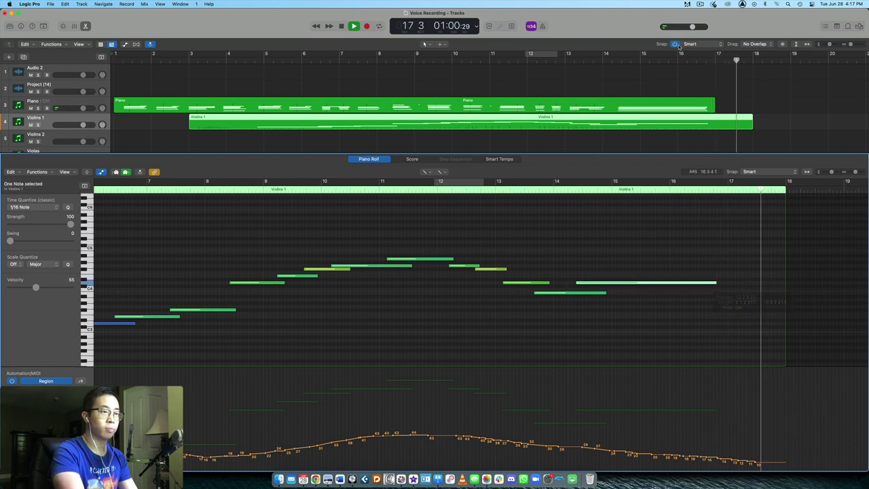
key("Up")
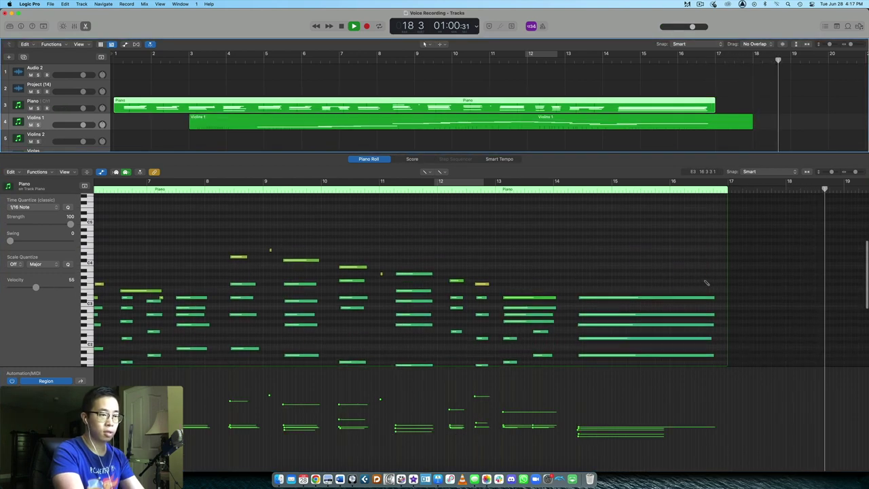
left_click_drag(699, 252, 720, 225)
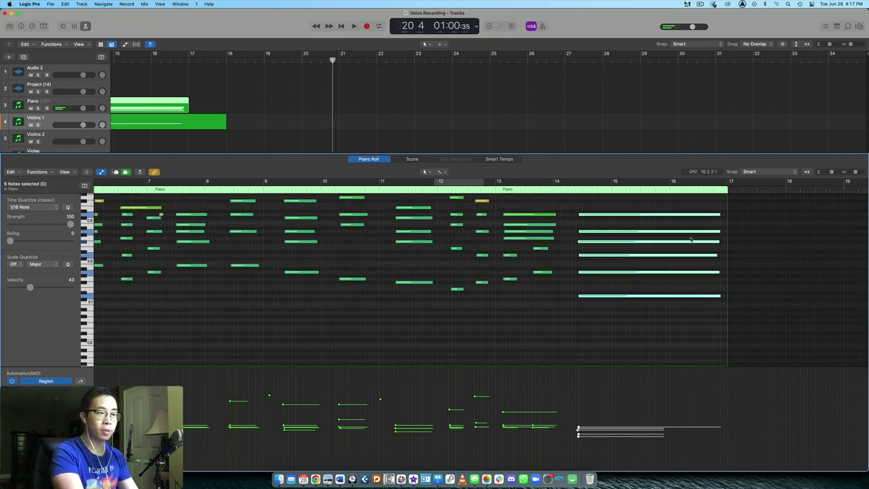
scroll(700, 236, "left", 2)
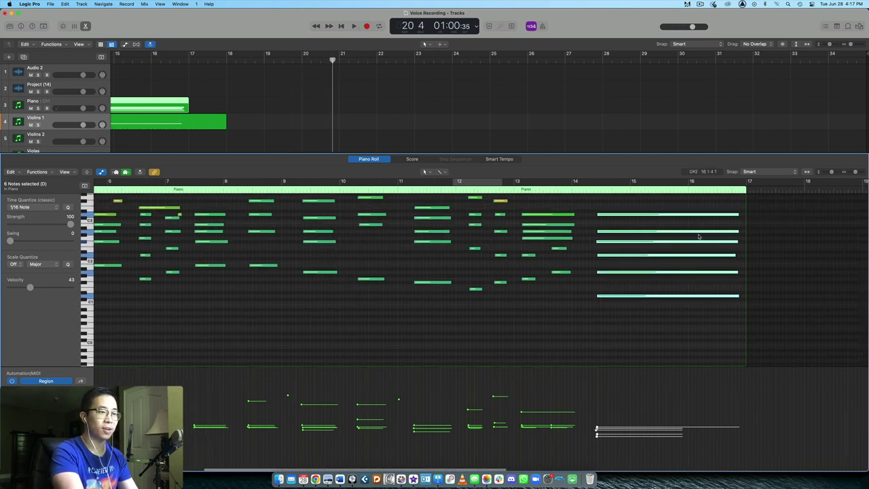
scroll(628, 119, "left", 10)
scroll(629, 120, "left", 20)
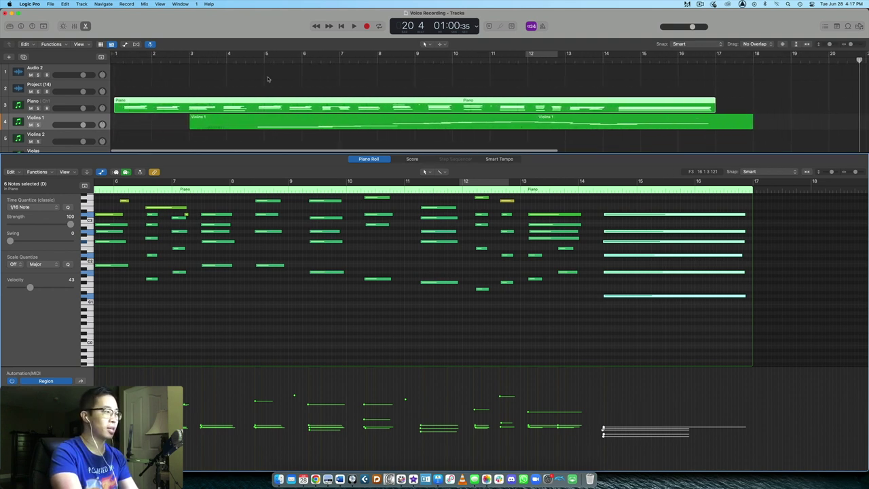
Play the Violins 1 melody with the piano from bar 4 to bar 8 to check the opening notes.
left_click(246, 61)
left_click(257, 129)
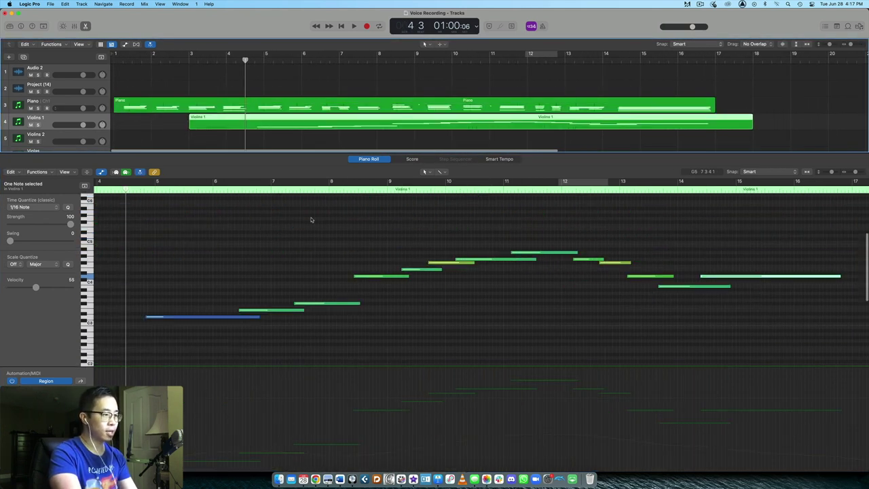
key("space")
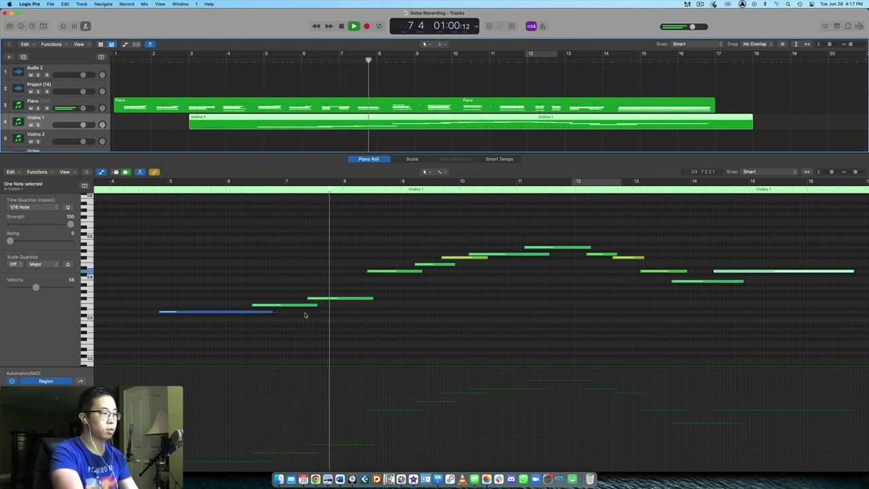
key("space")
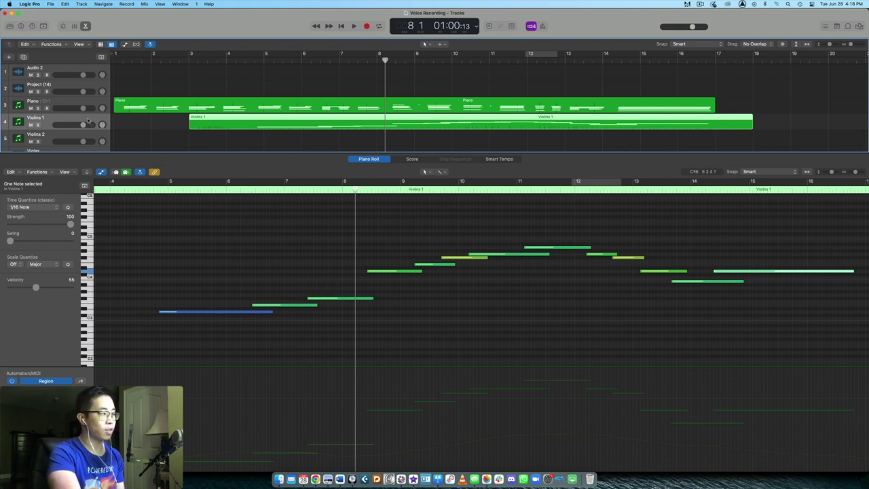
Lower the third Violins 1 note four semitones to D3 and play the passage from before the first note.
left_click(317, 299)
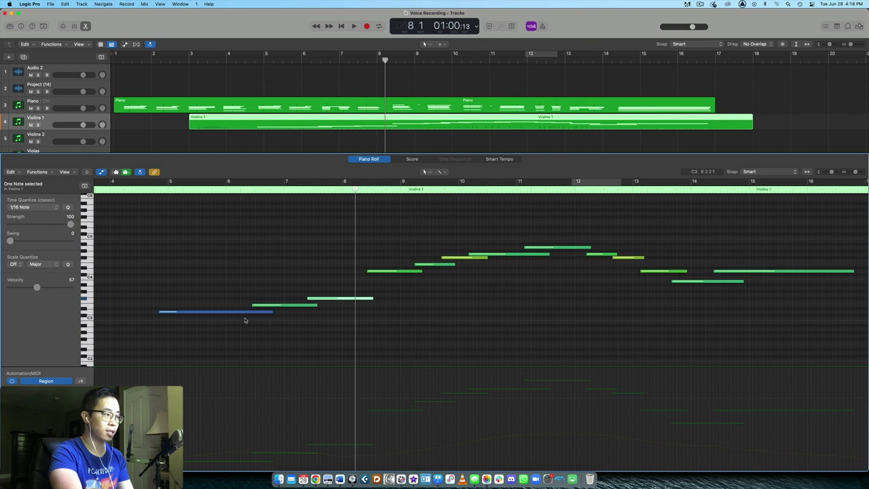
left_click_drag(325, 301, 324, 314)
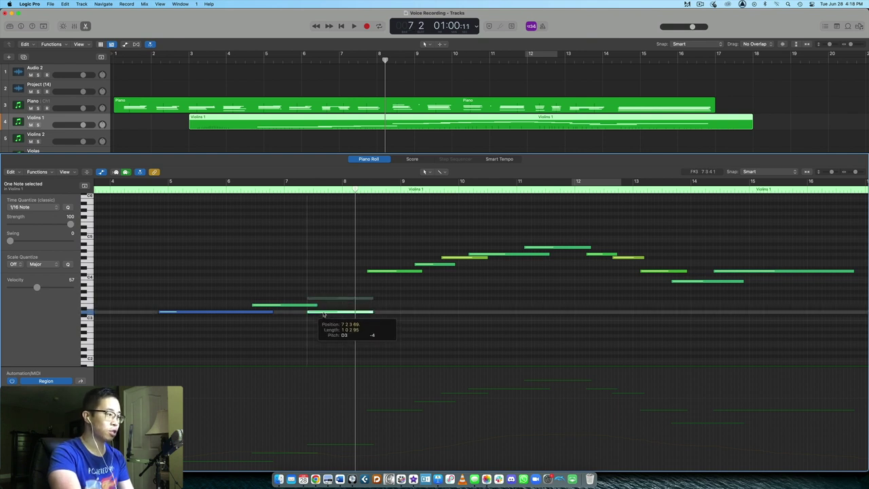
left_click(146, 191)
key("space")
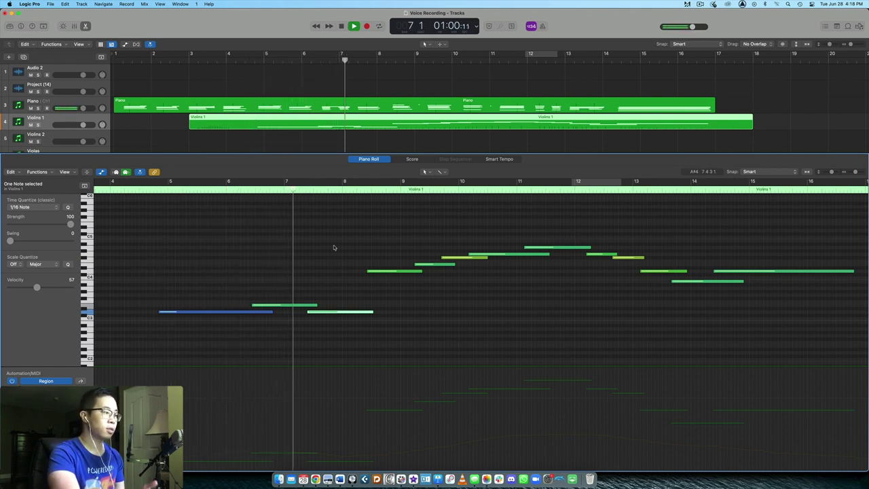
Play the Violins 1 melody with the piano from bar 8 to check the middle phrase.
key("space")
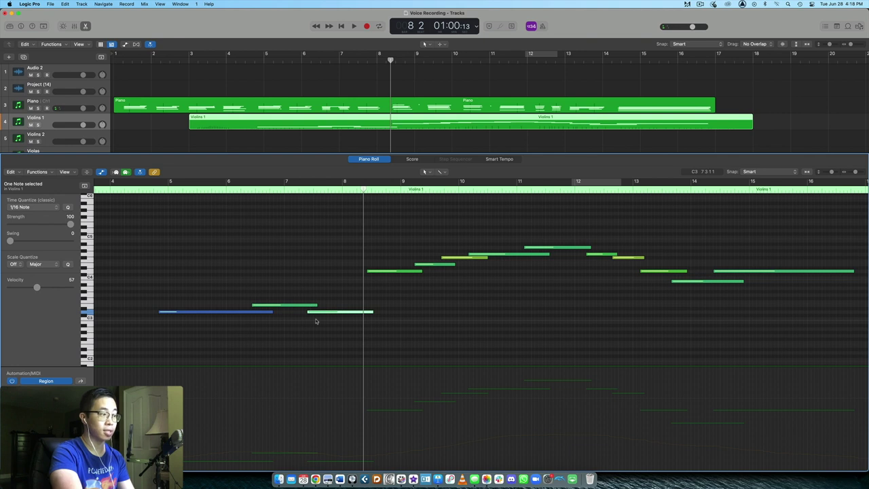
key("space")
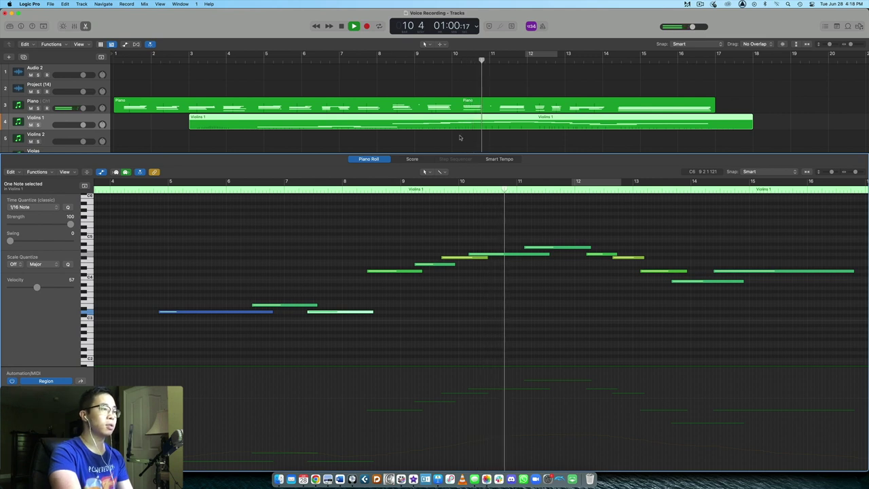
key("space")
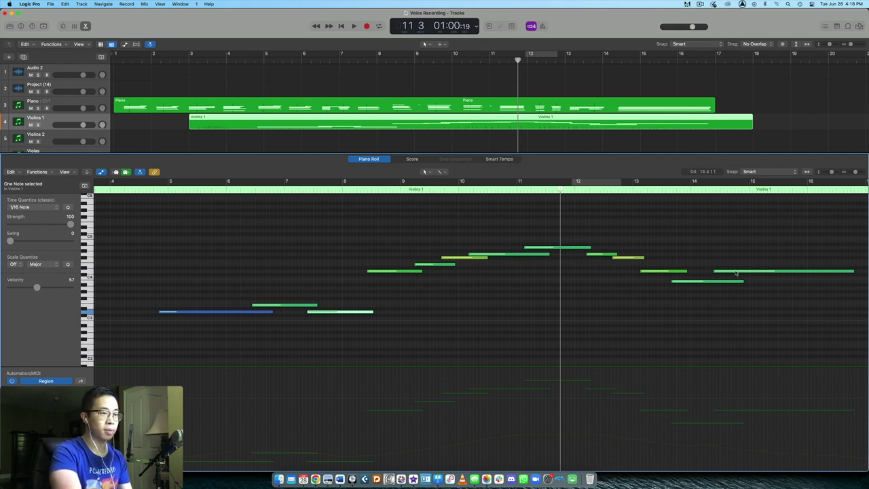
left_click(359, 191)
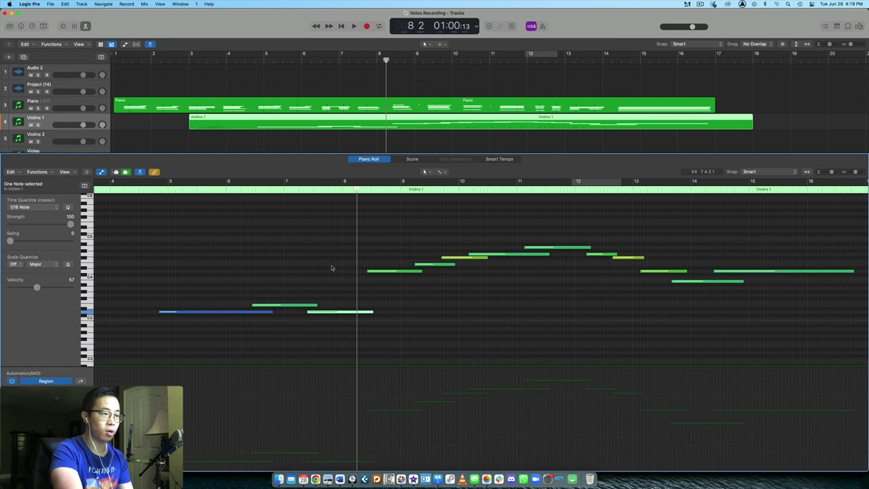
key("space")
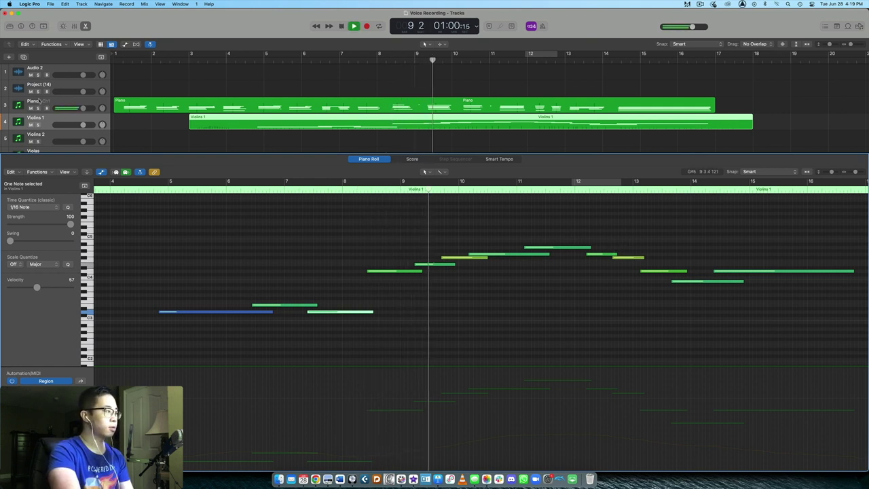
Select the Piano track, show its channel settings and open its Kontakt instrument window.
key("Up")
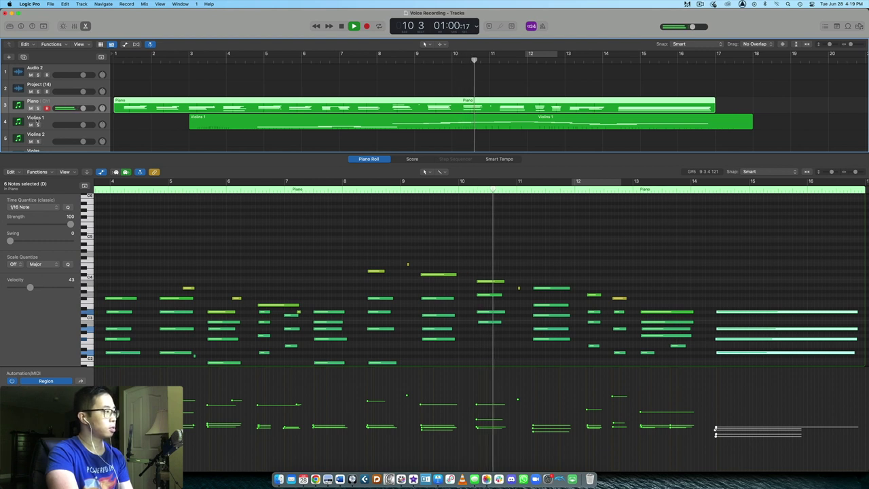
key("i")
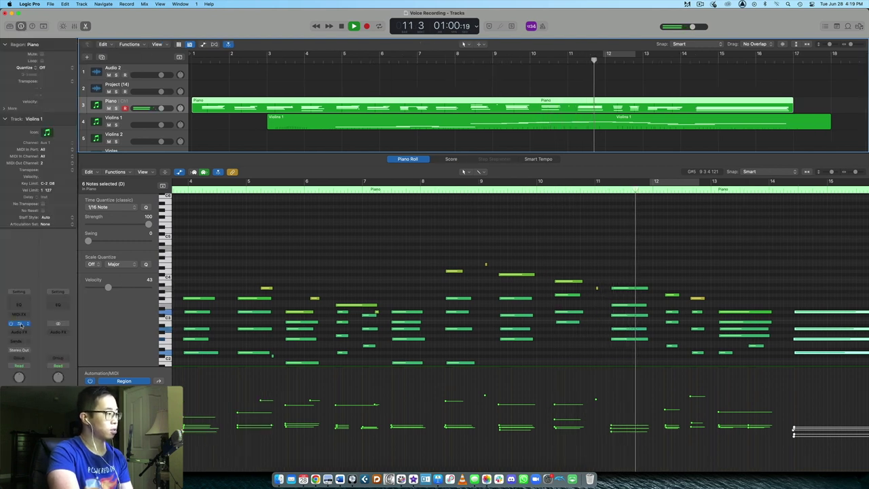
mouse_move(27, 324)
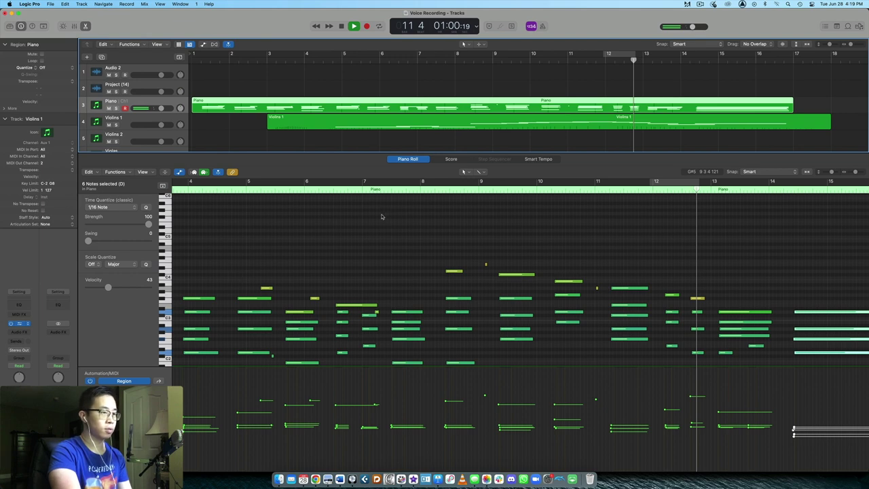
key("v")
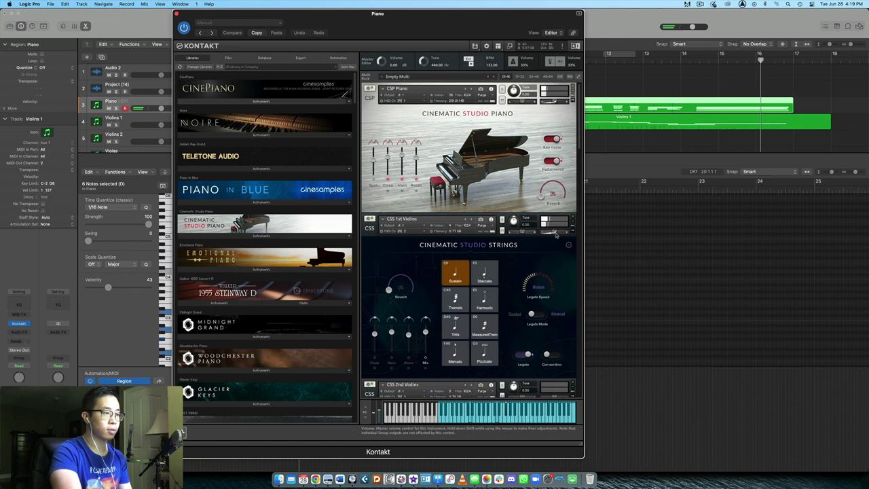
Adjust the volumes of the Cinematic Studio string, woodwind and brass instruments in the Kontakt rack.
scroll(562, 254, "down", 3)
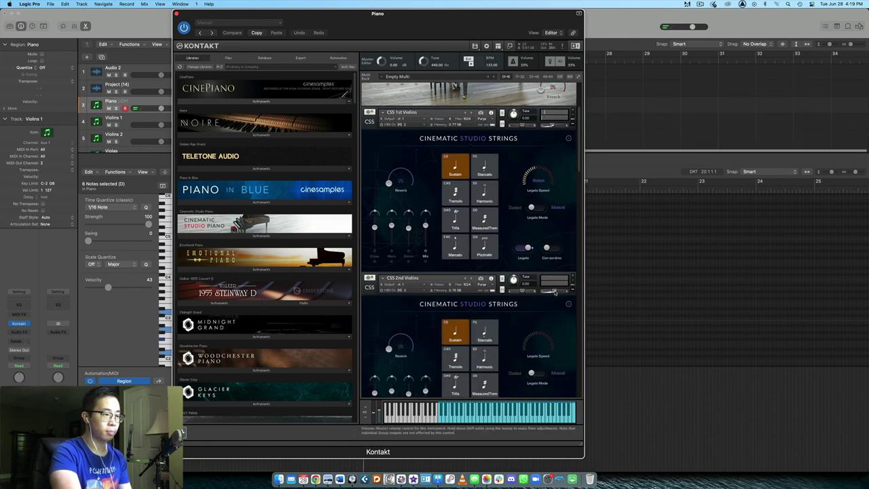
scroll(559, 265, "down", 3)
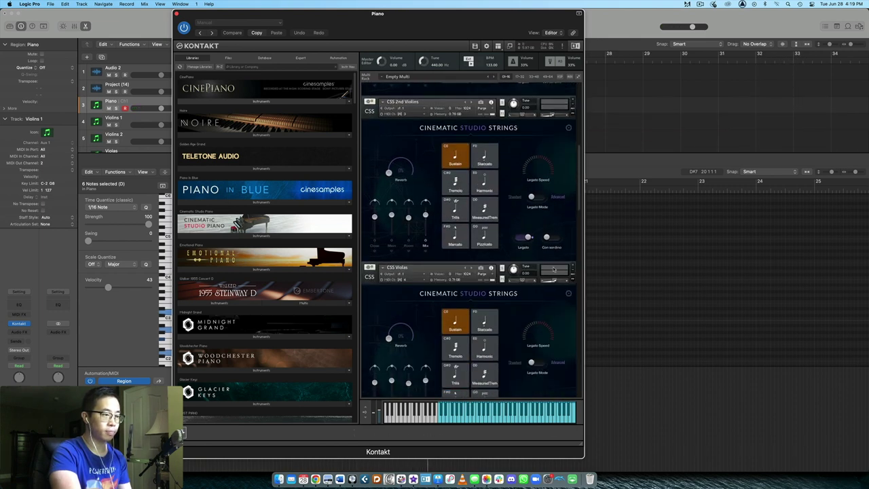
left_click_drag(553, 282, 555, 280)
scroll(556, 281, "down", 3)
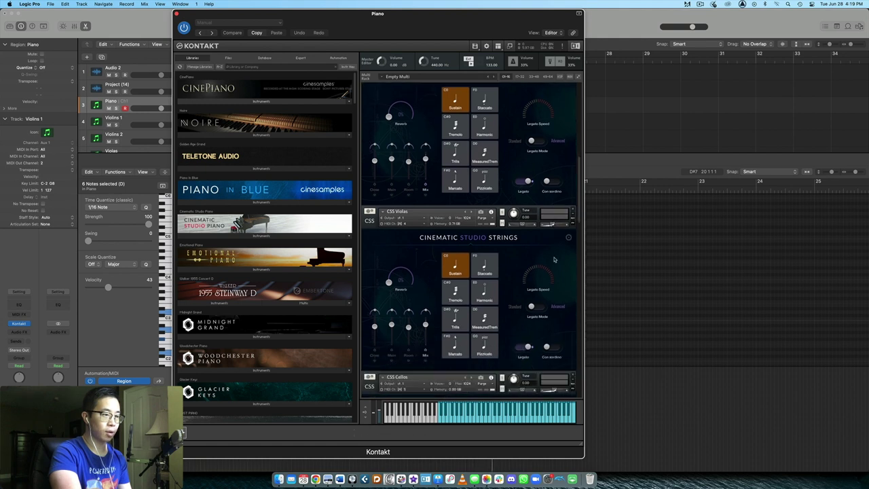
scroll(552, 262, "down", 3)
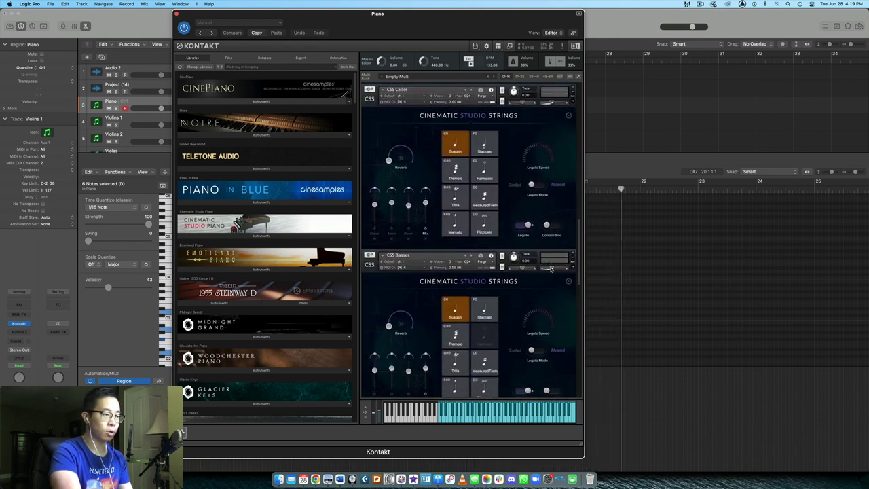
scroll(553, 268, "down", 6)
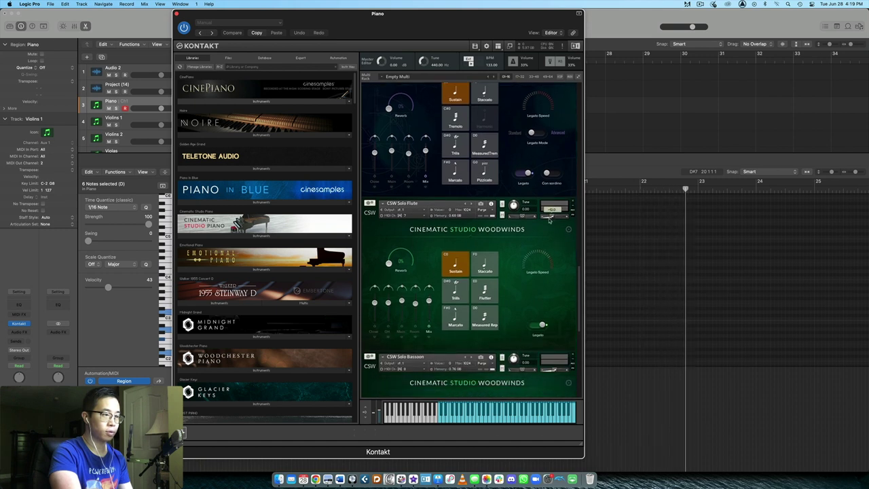
scroll(553, 217, "down", 3)
scroll(552, 221, "down", 3)
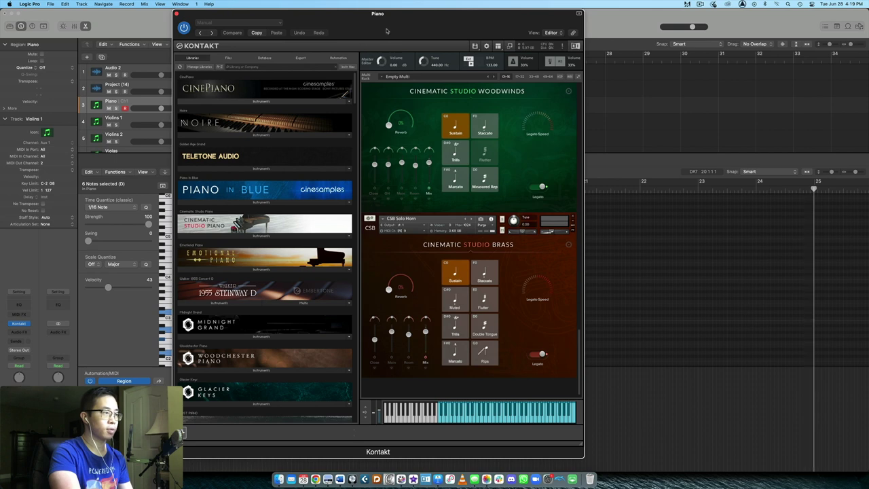
Move the Kontakt window clear of the notes and show the Violins 1 region in the Piano Roll.
left_click_drag(378, 14, 396, 311)
left_click(429, 133)
scroll(429, 132, "left", 5)
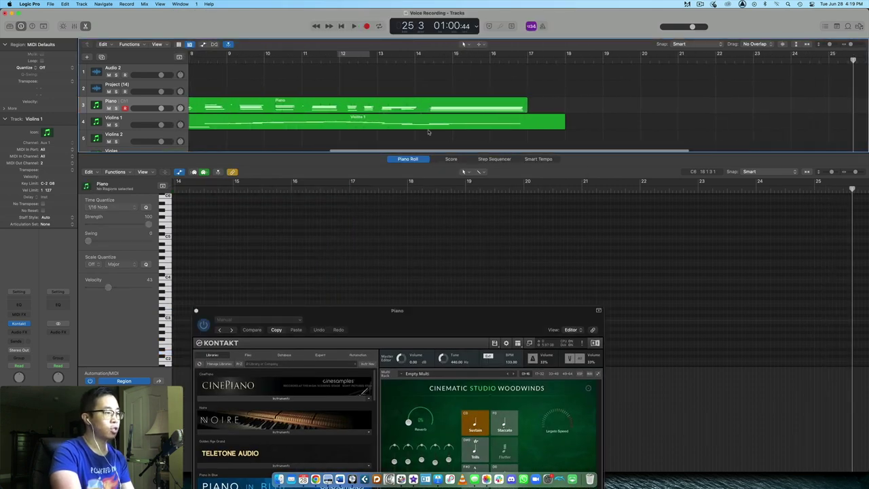
left_click(419, 124)
left_click_drag(452, 320, 273, 347)
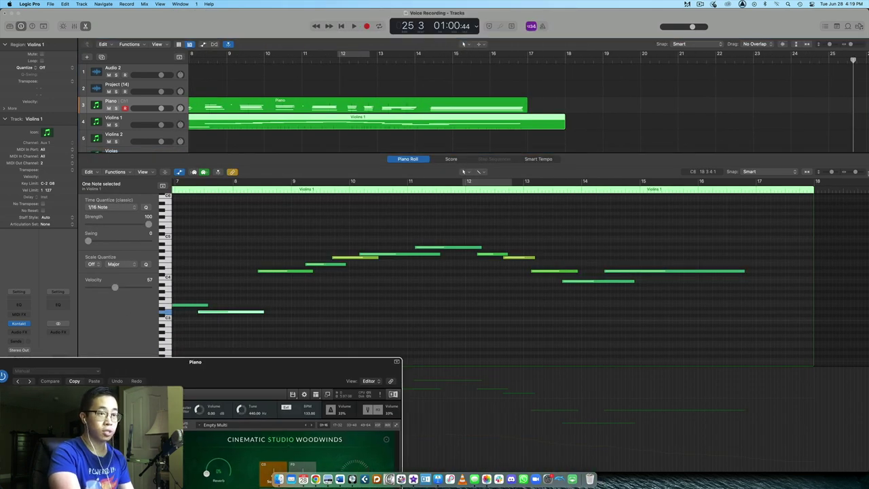
Play from bar 12 and extend the starts of the two Violins 1 notes around bar 13 and the next lower note slightly earlier.
left_click(467, 182)
key("space")
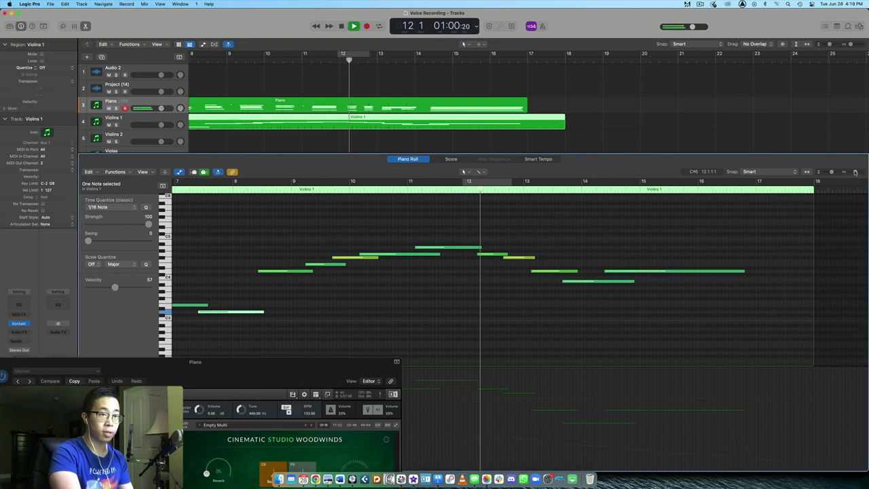
scroll(656, 246, "up", 3)
key("space")
left_click_drag(569, 249, 556, 271)
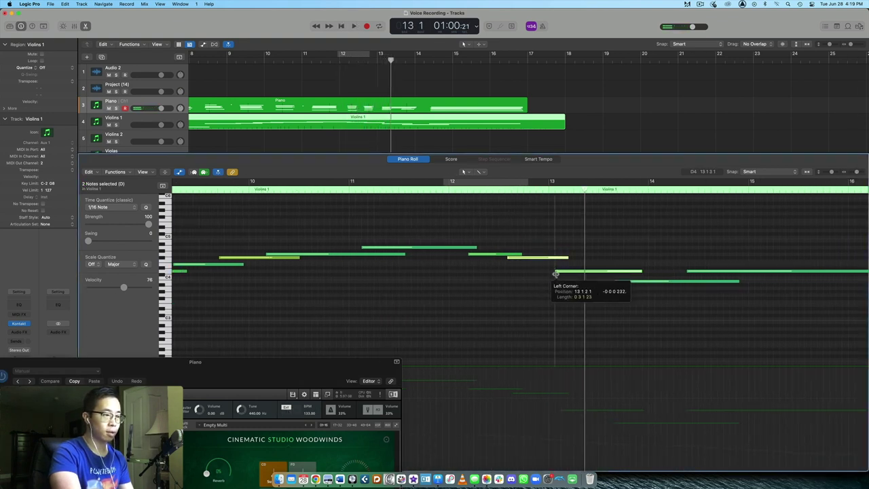
left_click_drag(619, 284, 603, 285)
Replay from bar 12 and extend the starts of the Violins 1 note near bar 12 and the long final note slightly earlier.
key("space")
left_click(346, 188)
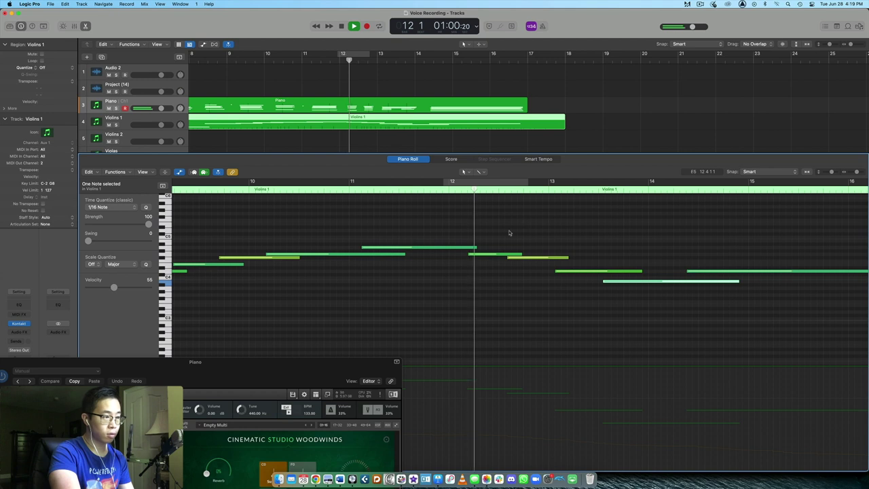
left_click_drag(470, 255, 462, 255)
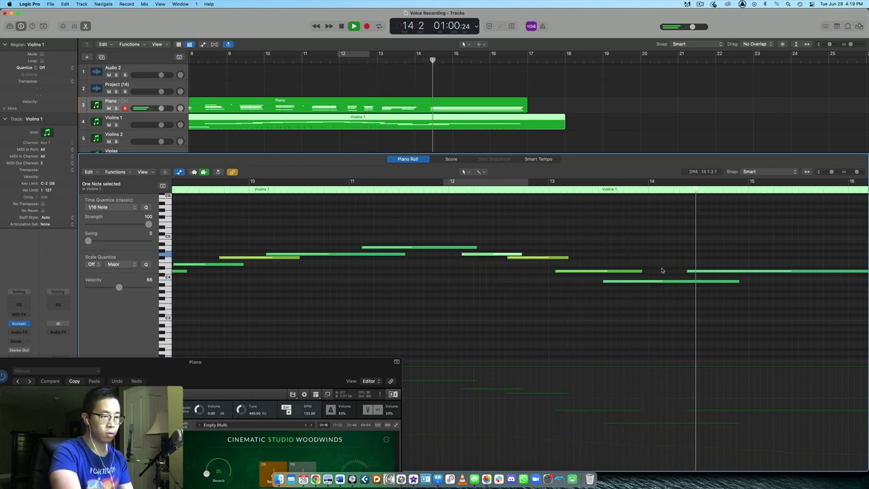
left_click_drag(693, 272, 681, 273)
key("space")
Move the Kontakt window away and display the controller curve instead of Volume for the whole Violins 1 region.
left_click_drag(297, 363, 246, 426)
left_click(192, 411)
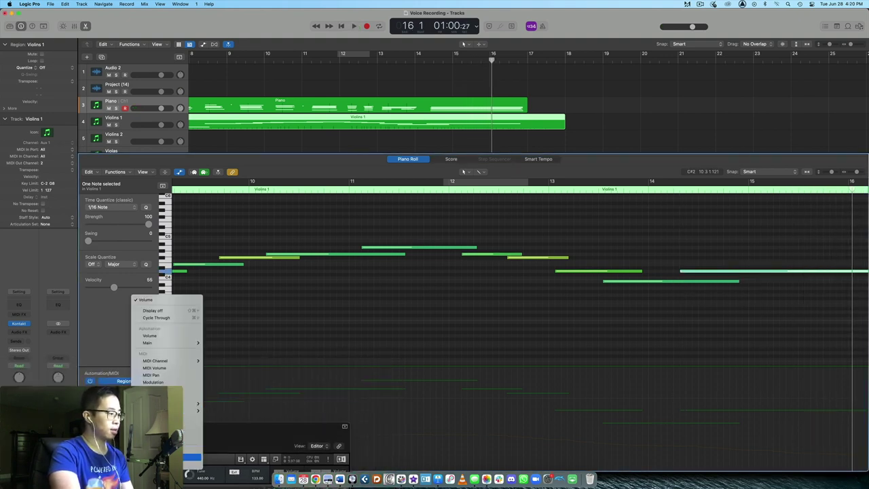
left_click(192, 457)
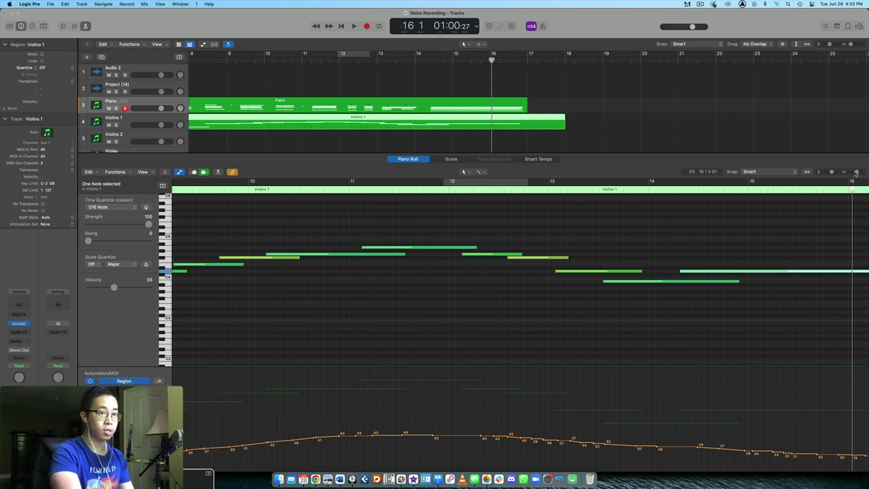
key("z")
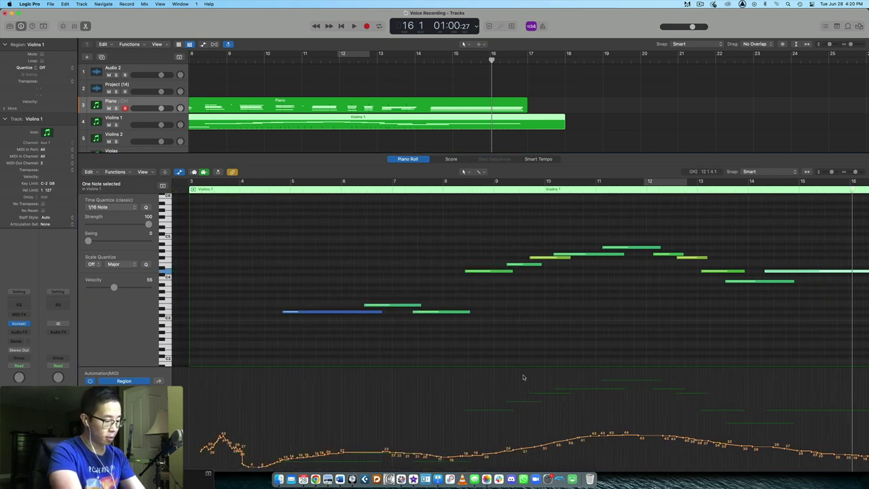
Redraw the Violins 1 controller curve from about bar 8 to bar 16 as a gentler rise to about 32 near bar 12.
right_click(480, 415)
left_click(453, 460)
mouse_move(453, 460)
left_mouse_down()
mouse_move(635, 436)
mouse_move(626, 445)
mouse_move(843, 457)
left_mouse_up()
scroll(461, 88, "down", 4)
scroll(459, 90, "right", 1)
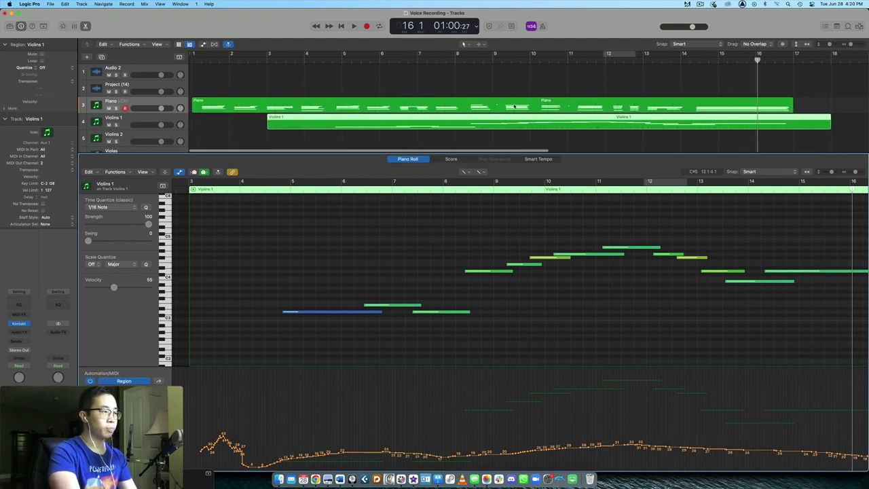
Return the playhead to bar 3 and examine the Violins 1 notes in the Piano Roll.
left_click(85, 26)
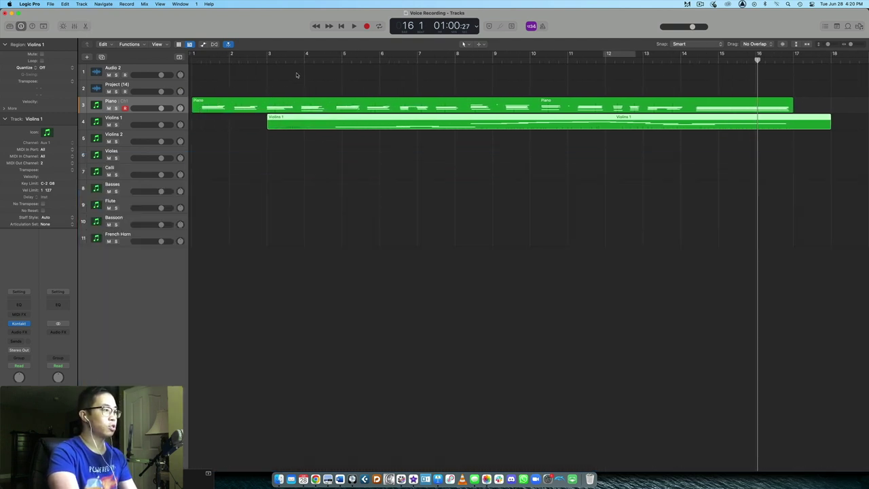
key("space")
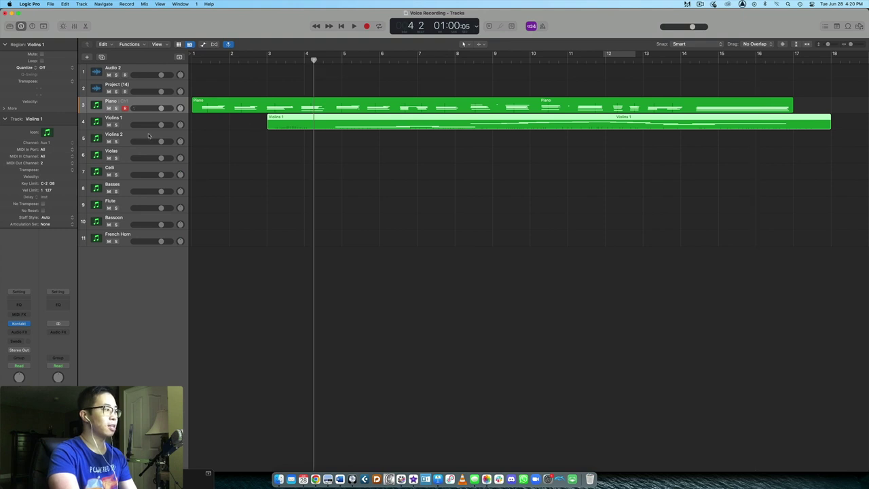
left_click(149, 136)
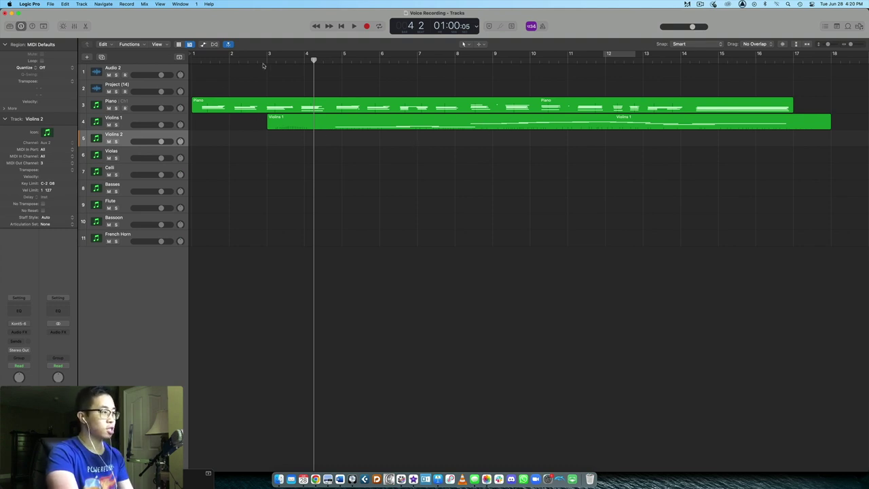
left_click(350, 127)
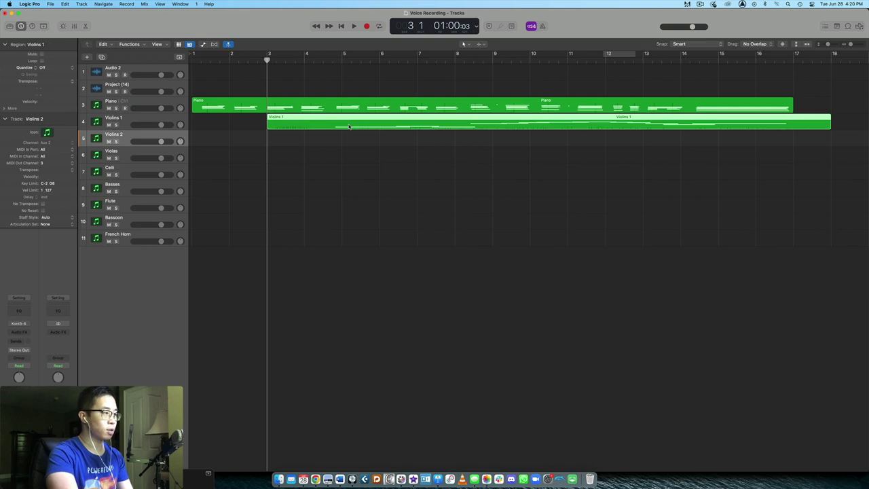
double_click(350, 127)
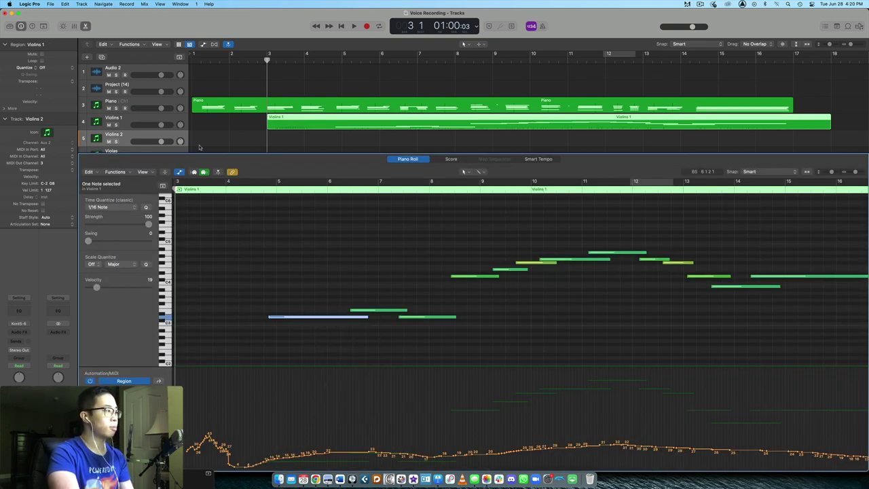
Record the Violins 2 part from the start of the project through about bar 17.
left_click(126, 136)
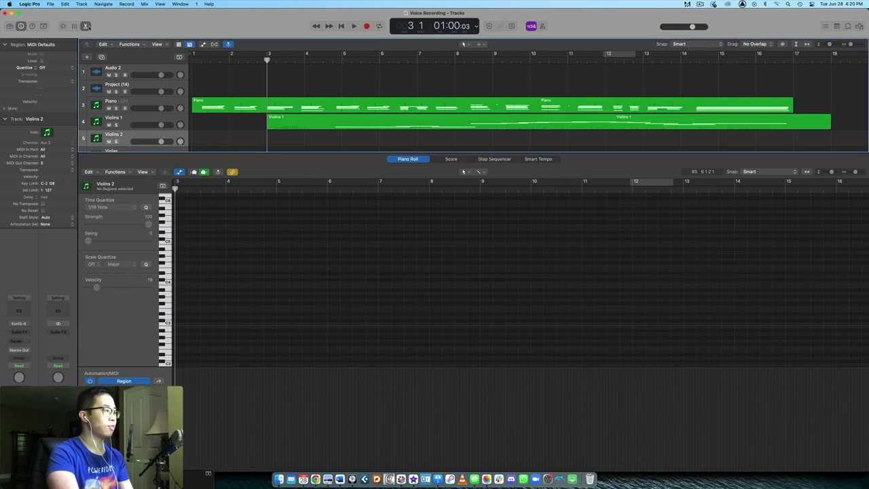
left_click(87, 26)
key("space")
key("Return")
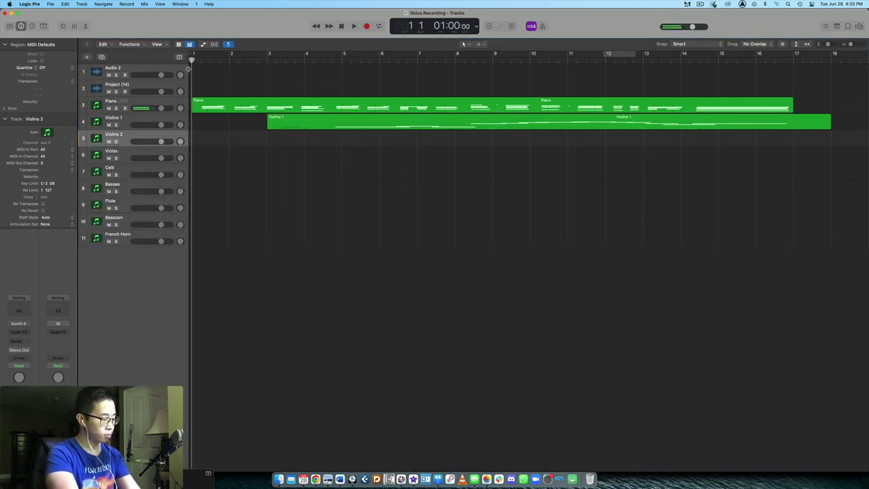
key("r")
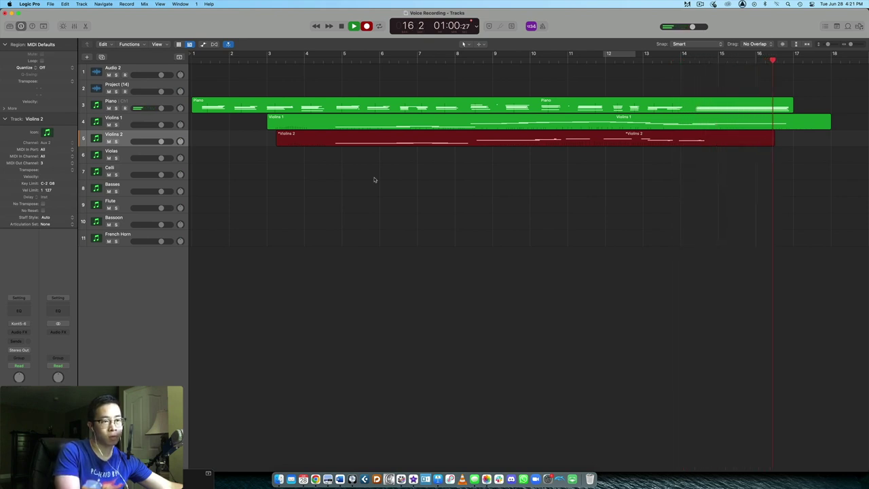
key("space")
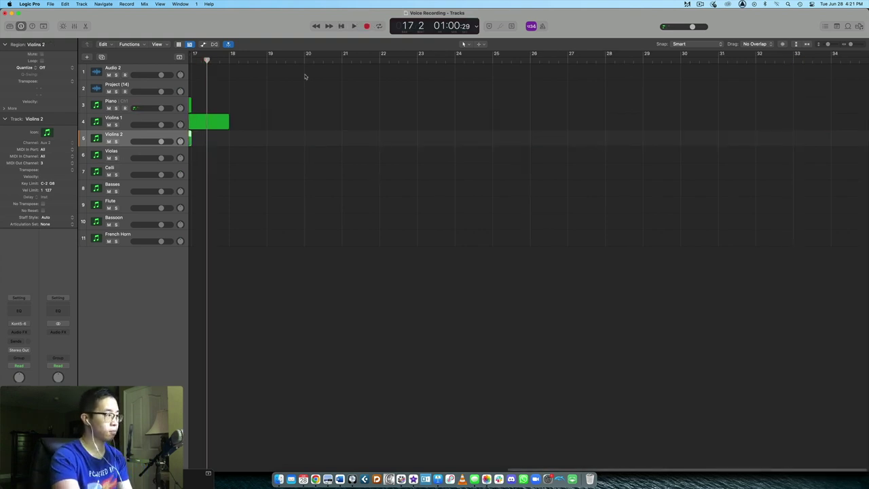
Place the playhead in the middle of bar 4 and open the recorded Violins 2 region in the Piano Roll.
scroll(310, 93, "left", 10)
scroll(345, 97, "left", 5)
left_click(324, 61)
double_click(369, 144)
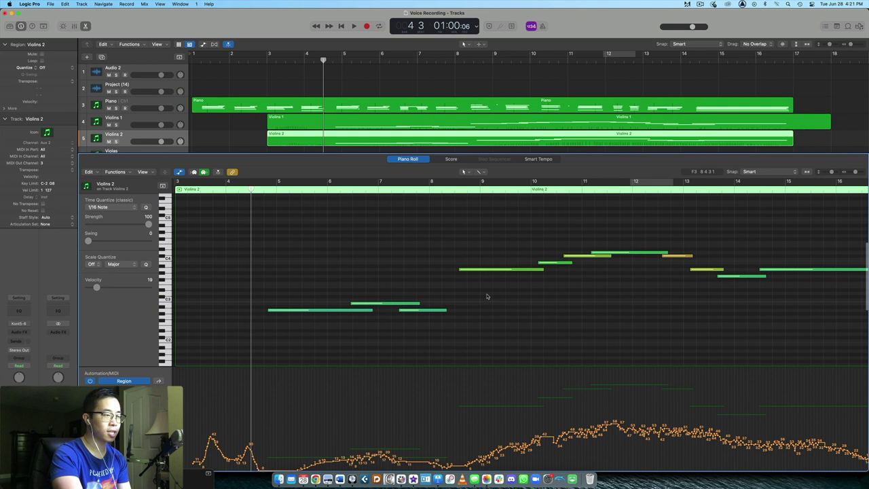
Redraw the Violins 2 modulation curve from about bar 4 to bar 8 as a low, nearly flat line ending near 9.
scroll(487, 293, "right", 3)
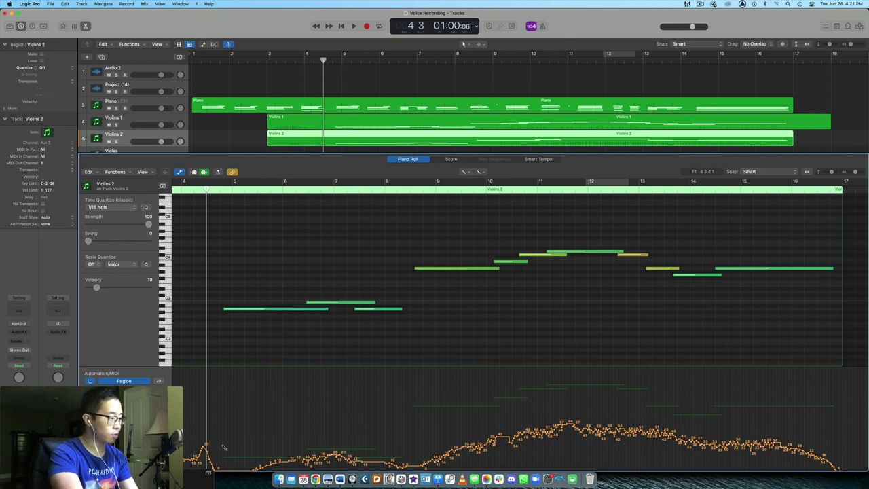
mouse_move(191, 462)
left_mouse_down()
mouse_move(310, 460)
mouse_move(409, 465)
left_mouse_up()
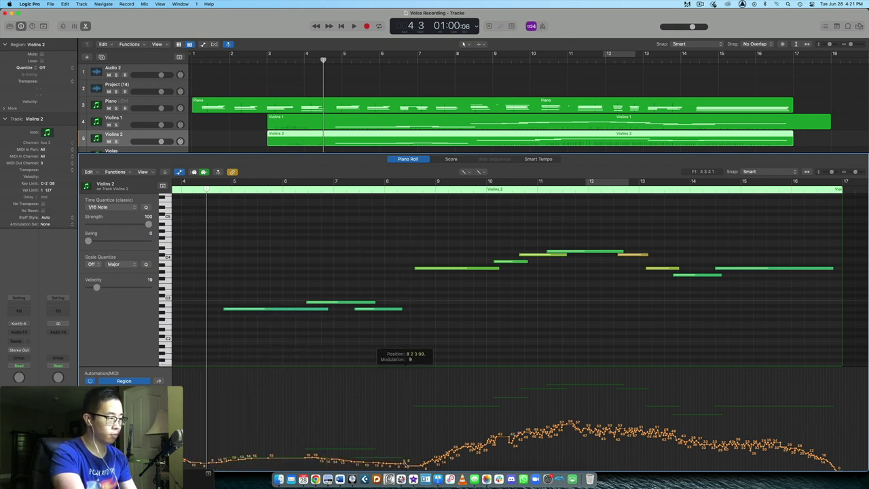
key("space")
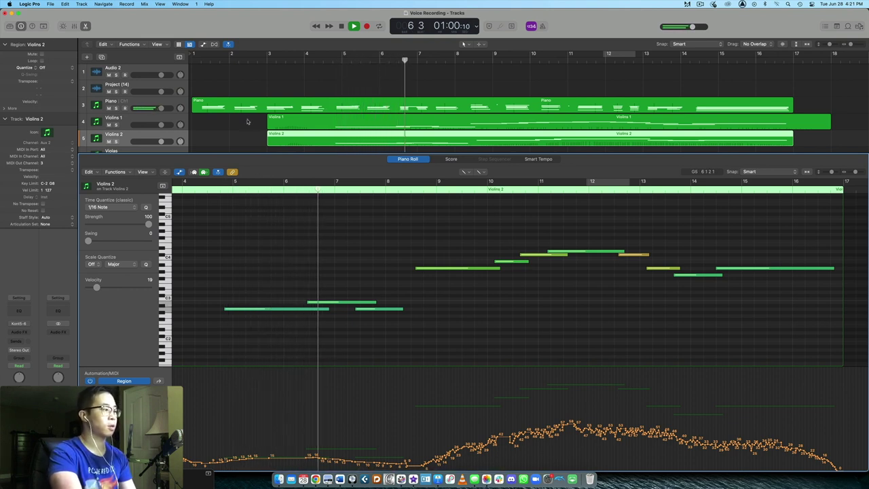
Simplify the opening Violins 2 phrase by removing the bar 6 note, raising the bar 7 note to its pitch and extending the first note into bar 7.
right_click(358, 311)
key("Escape")
key("space")
left_click_drag(372, 309, 371, 310)
left_click(210, 191)
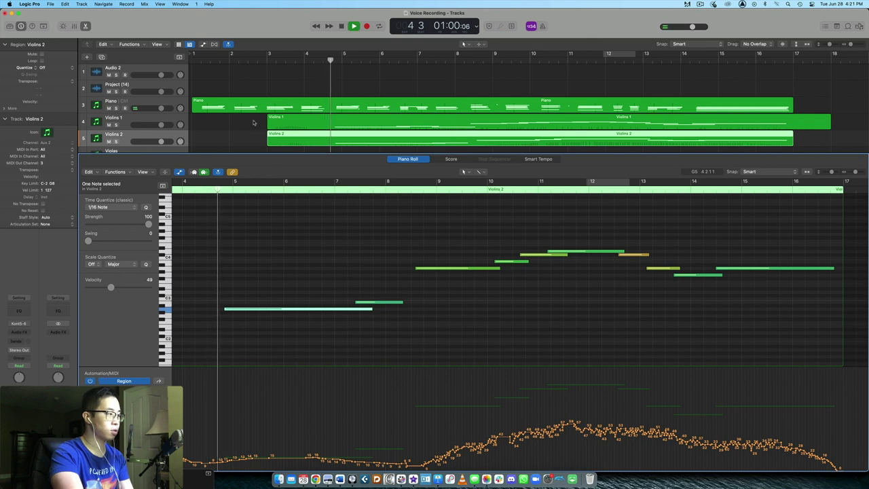
Play the revised Violins 2 opening and compare its notes with the Violins 1 region in the Piano Roll.
key("space")
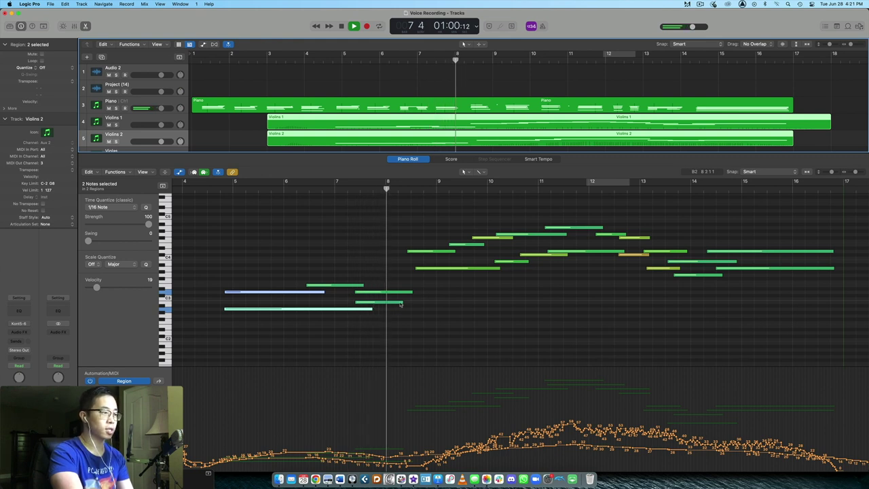
left_click(237, 120)
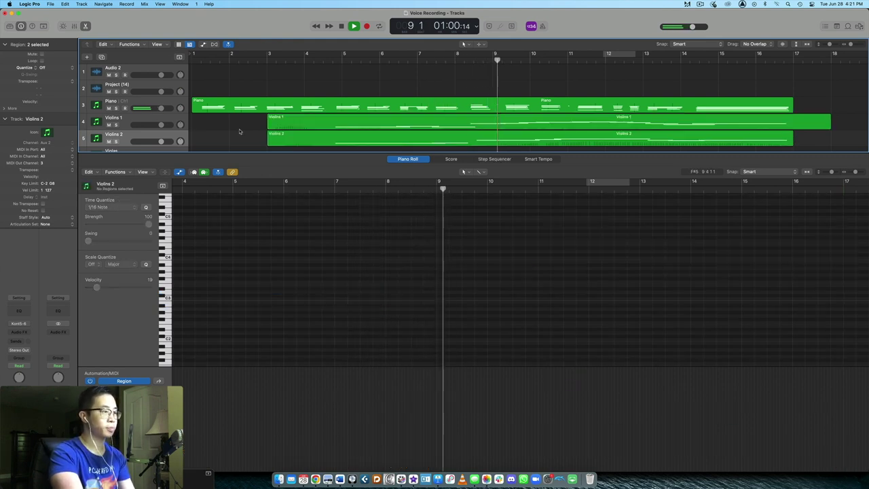
left_click(305, 138)
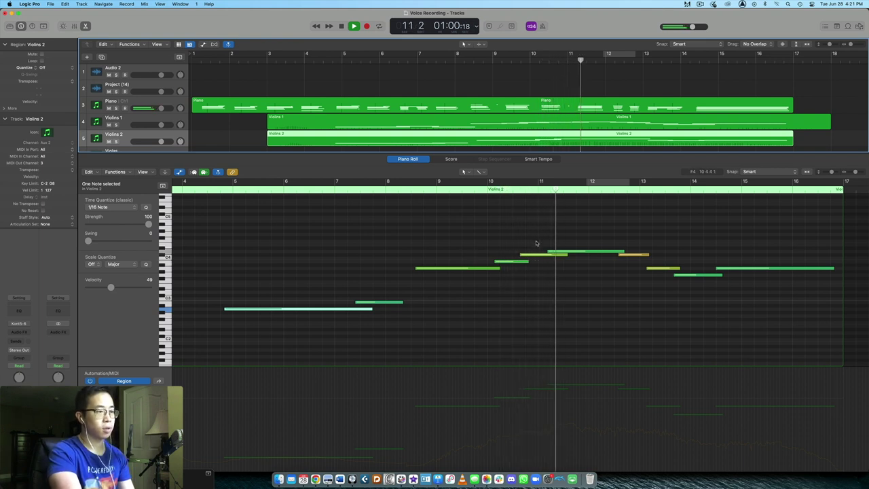
key("space")
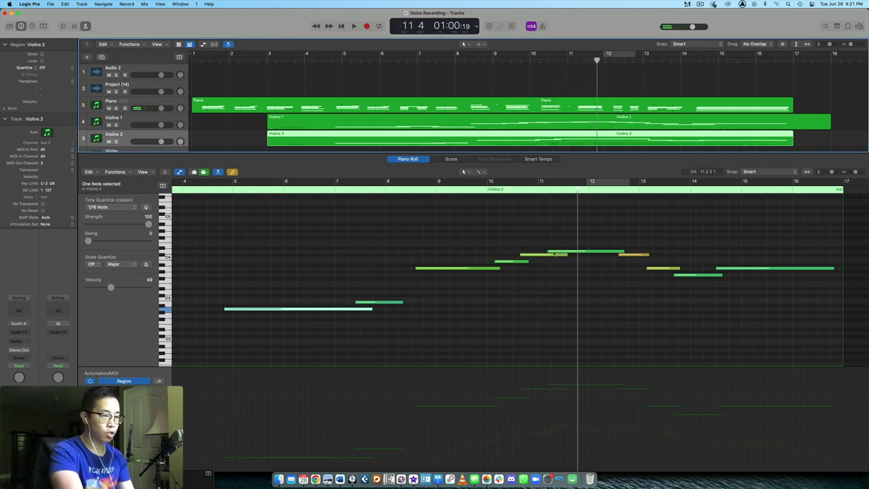
Extend the Violins 2 note that begins in bar 10 to late bar 11 and delay the start of the overlapping high note.
left_click_drag(549, 254, 584, 257)
left_click(407, 185)
key("space")
key("space")
Start the long Violins 2 note in bar 8 slightly earlier and play the passage.
left_click_drag(415, 268, 408, 272)
left_click(405, 190)
key("space")
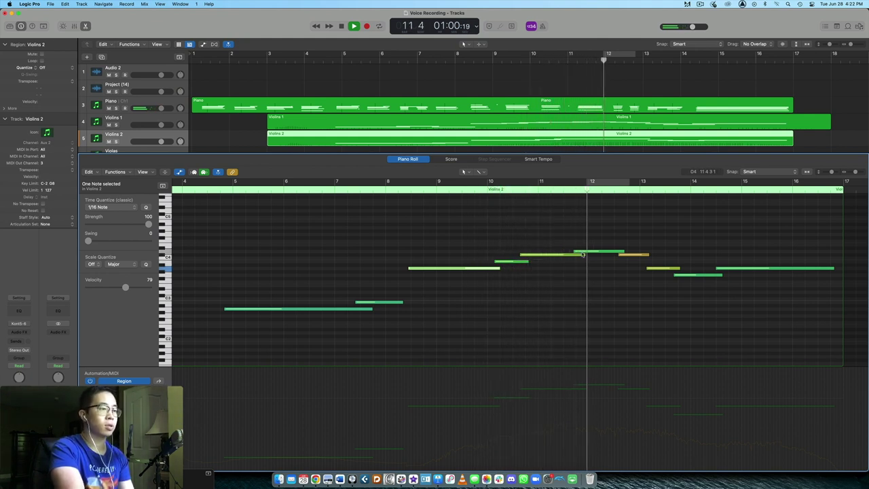
Move the start of the highest Violins 2 note to about 11 3 3 and play the phrase from bar 8.
key("space")
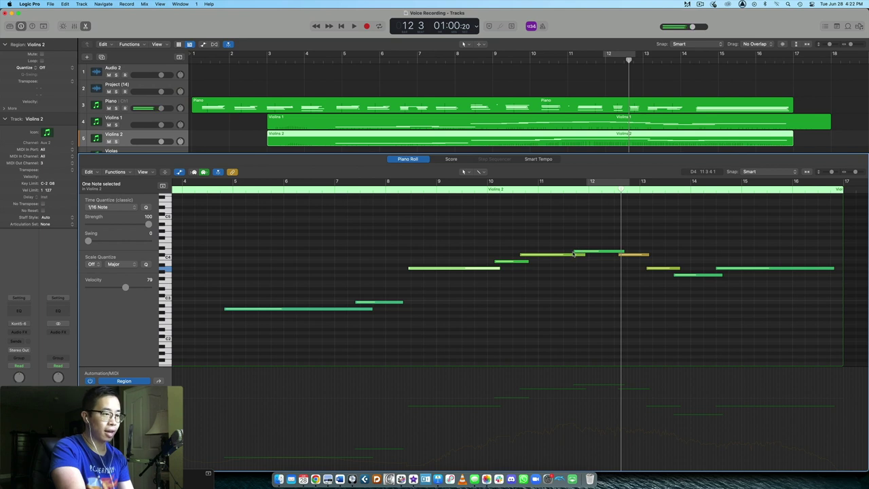
left_click_drag(573, 252, 569, 253)
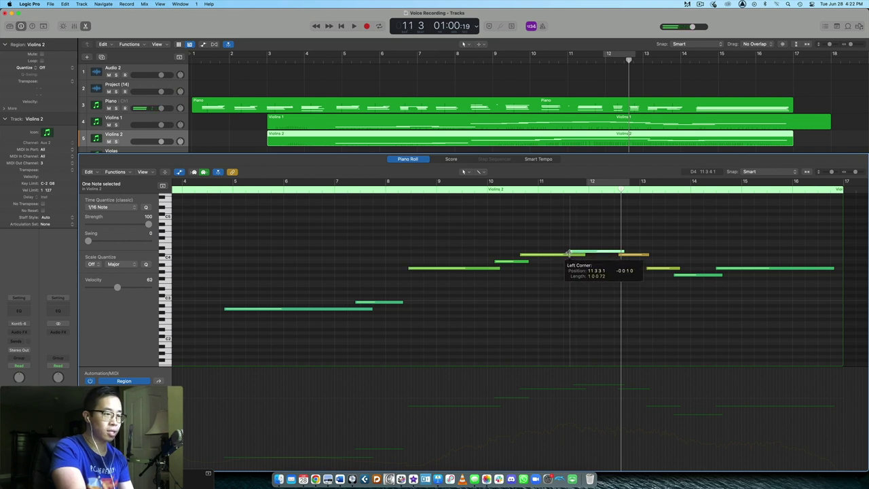
left_click(487, 190)
left_click(404, 191)
key("space")
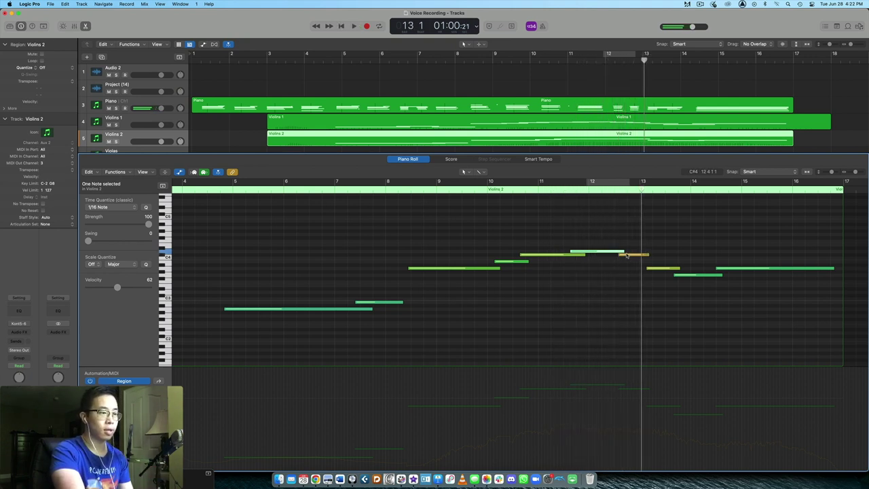
Delete the short Violins 2 note in late bar 12 and extend the preceding high note into the start of bar 13.
left_click(562, 192)
key("space")
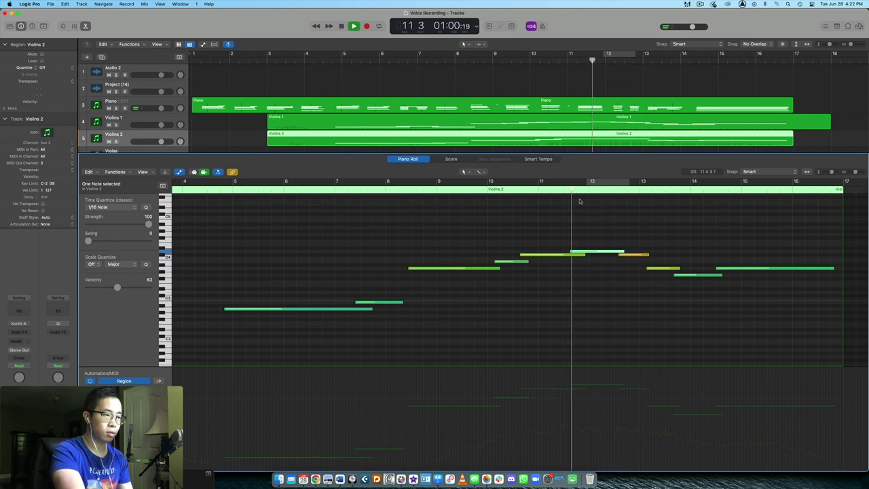
left_click_drag(632, 256, 631, 257)
key("space")
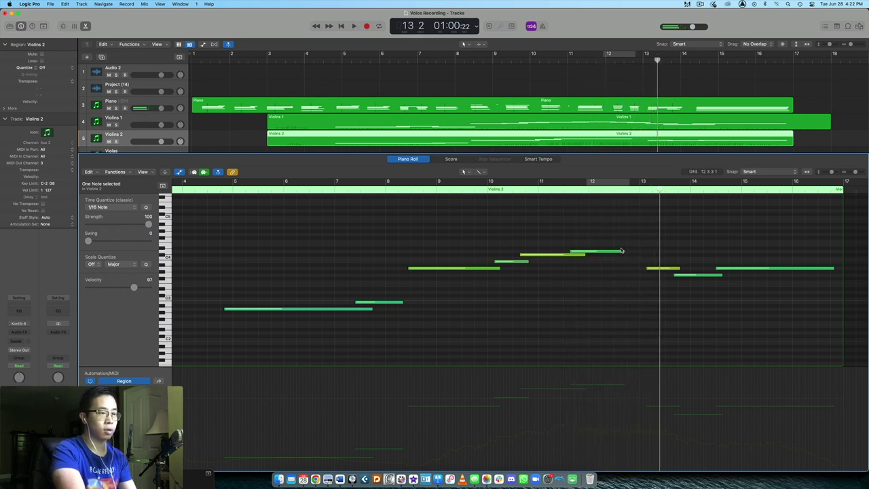
left_click_drag(625, 253, 652, 253)
left_click(658, 271)
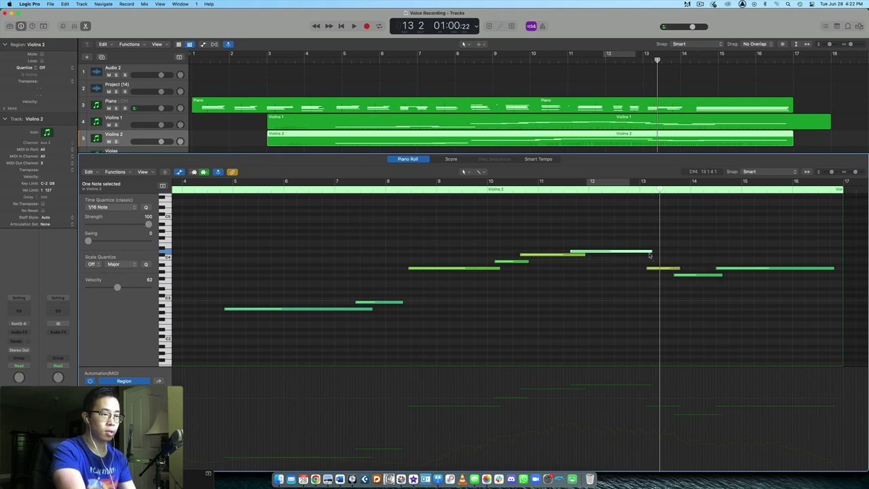
Try raising the Violins 2 note at the start of bar 13 by two semitones and play it.
left_click_drag(652, 270, 652, 261)
left_click(642, 188)
key("space")
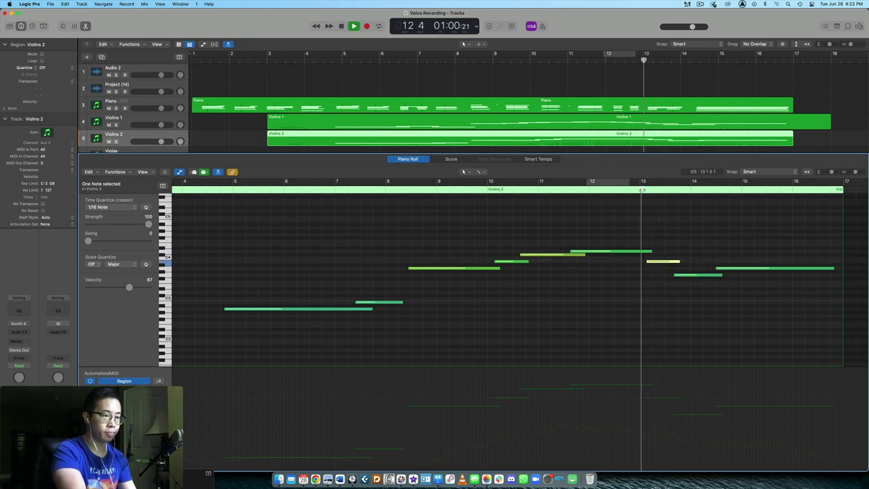
key("space")
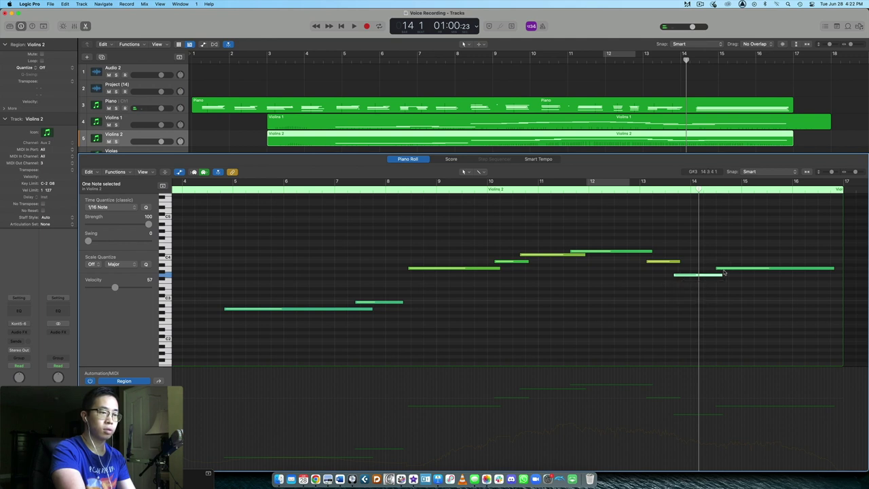
Try replacing the short note at the end of bar 13 by stretching the long final note back to that start, and play it.
left_click_drag(717, 269, 679, 273)
left_click_drag(674, 274, 676, 271)
left_click(563, 190)
key("space")
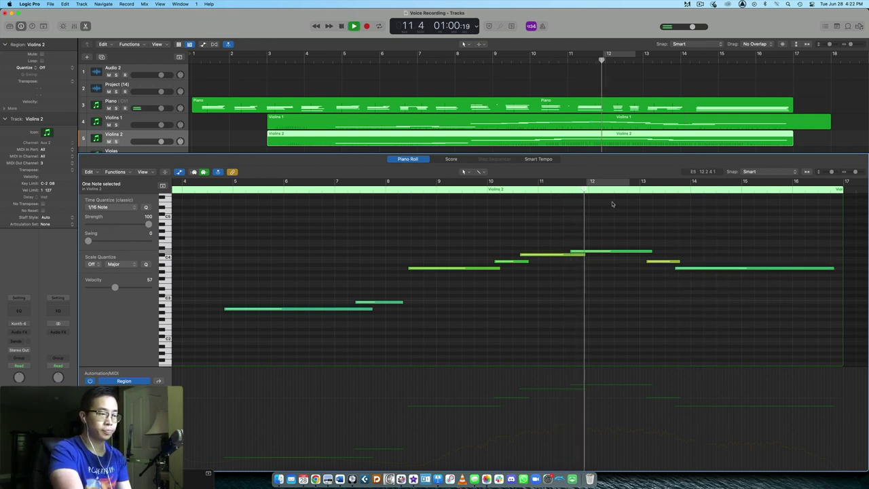
Restore the short note in late bar 13 and the long final note's start in bar 14, and play the passage.
key("space")
left_click_drag(676, 269, 718, 269)
left_click(577, 191)
key("space")
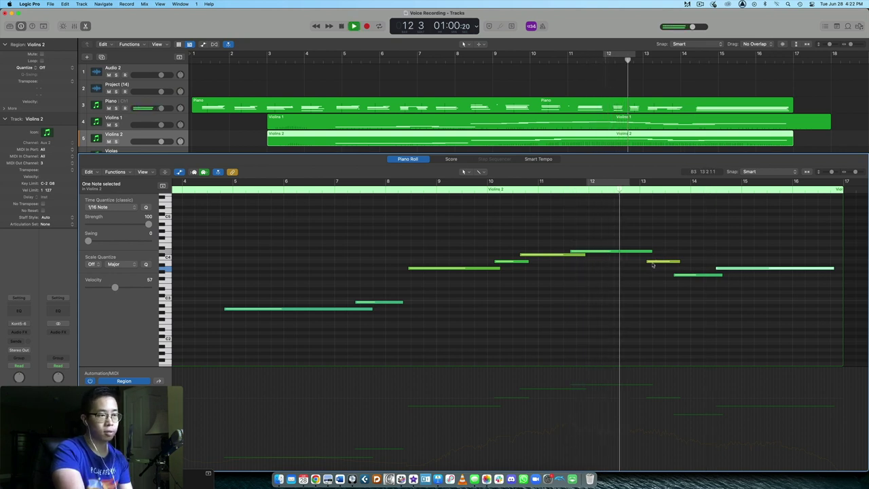
Lower the bar 13 Violins 2 note by two semitones, start it slightly earlier and play the passage.
key("space")
left_click_drag(646, 261, 651, 272)
key("space")
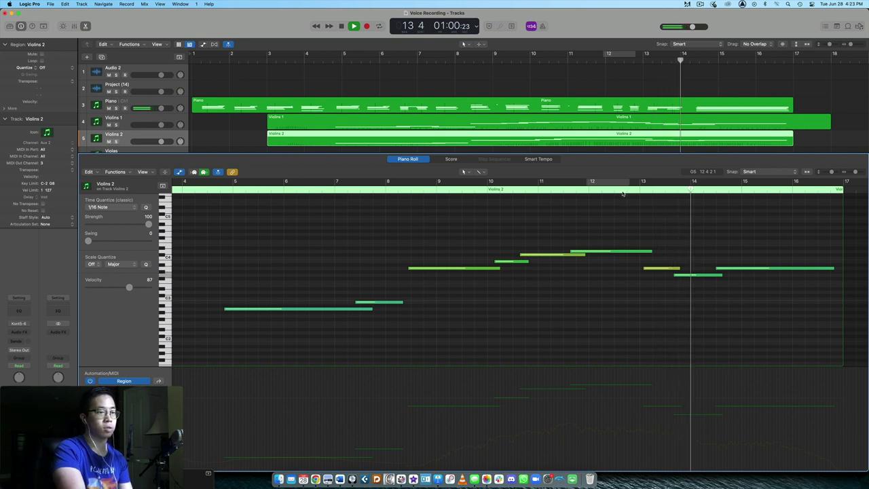
Lower the long final Violins 2 note that begins in bar 14 by three semitones.
key("space")
left_click_drag(724, 271, 724, 281)
left_click(721, 257)
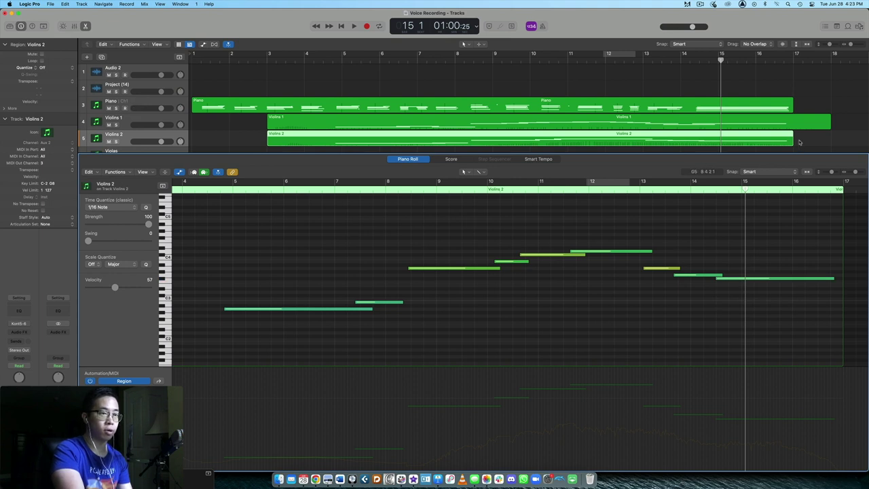
Show the Violins 1 and Violins 2 regions together in the Piano Roll and play them from about bar 8.
left_click_drag(800, 143, 781, 121)
left_click(398, 191)
key("space")
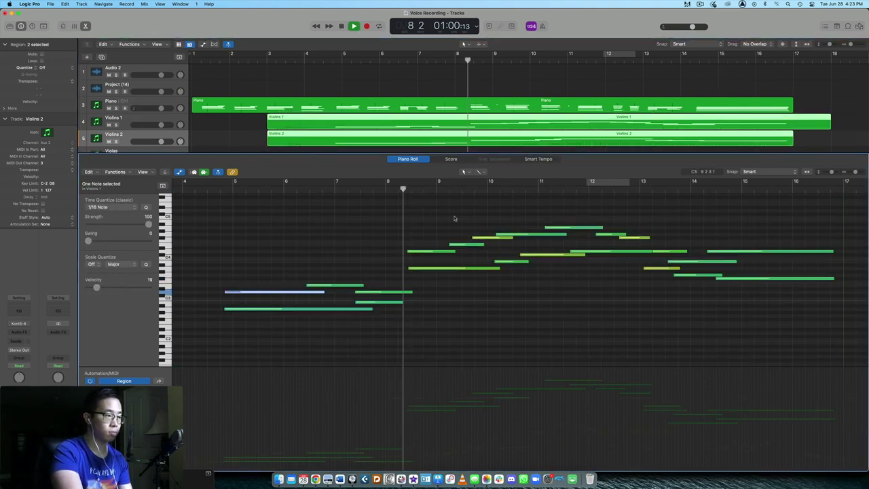
key("XF86MonBrightnessUp")
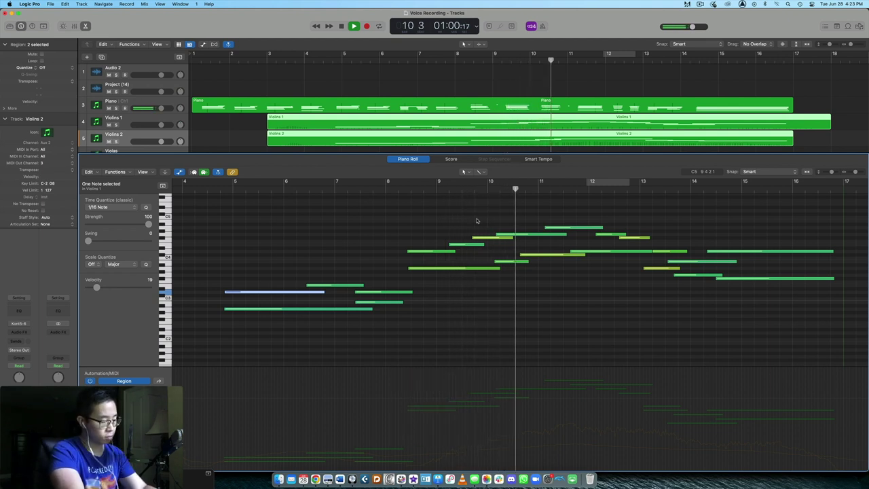
key("XF86MonBrightnessDown")
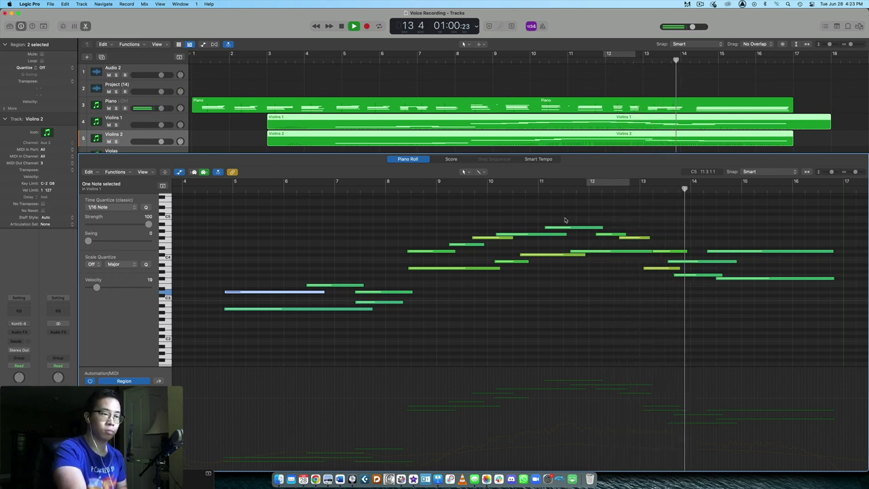
Start the Violins 2 note in late bar 13 slightly earlier and stop playback.
left_click_drag(669, 275, 670, 275)
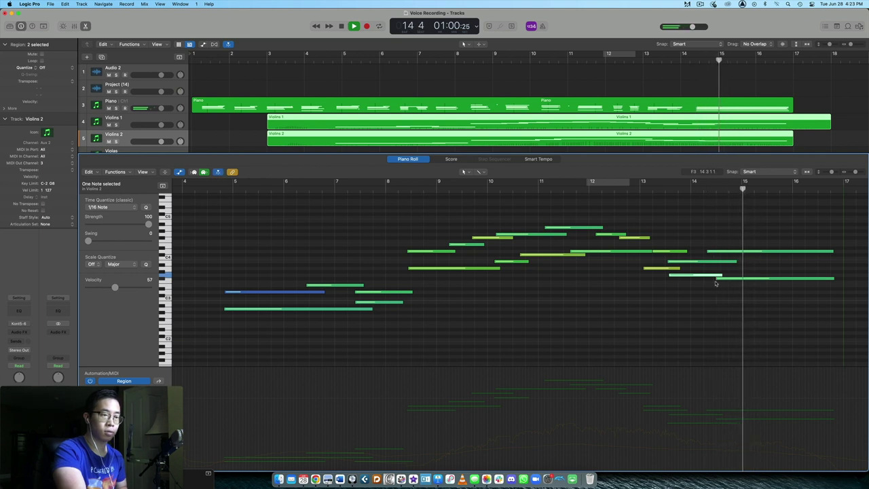
left_click(821, 137)
key("space")
Redraw the Violins 2 controller curve from about bar 8 to bar 17 as a smooth arc peaking near 37 in bar 12.
left_click(723, 134)
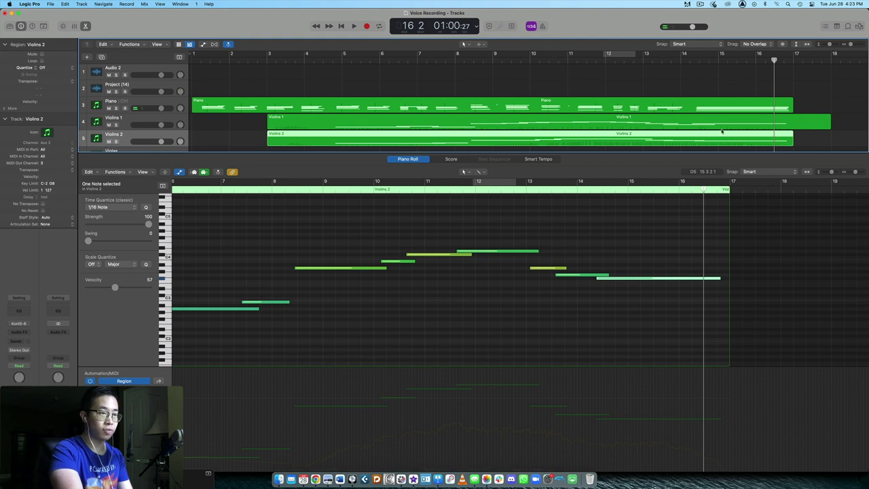
left_click(722, 126)
left_click(709, 141)
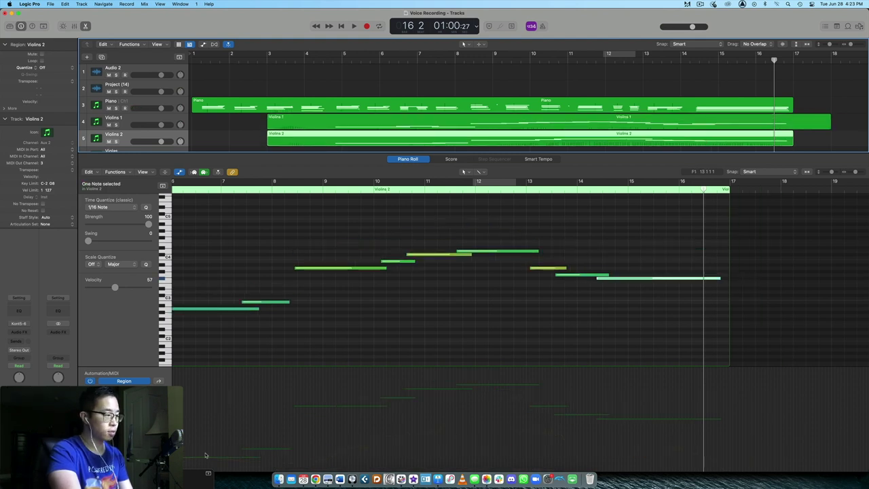
left_click(197, 424)
left_click(200, 450)
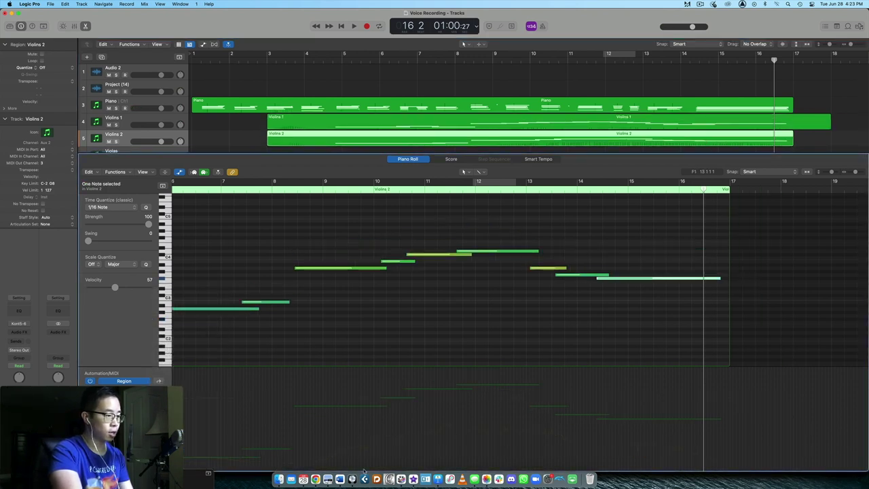
key("t")
key("2")
mouse_move(288, 465)
left_mouse_down()
mouse_move(468, 442)
mouse_move(727, 470)
left_mouse_up()
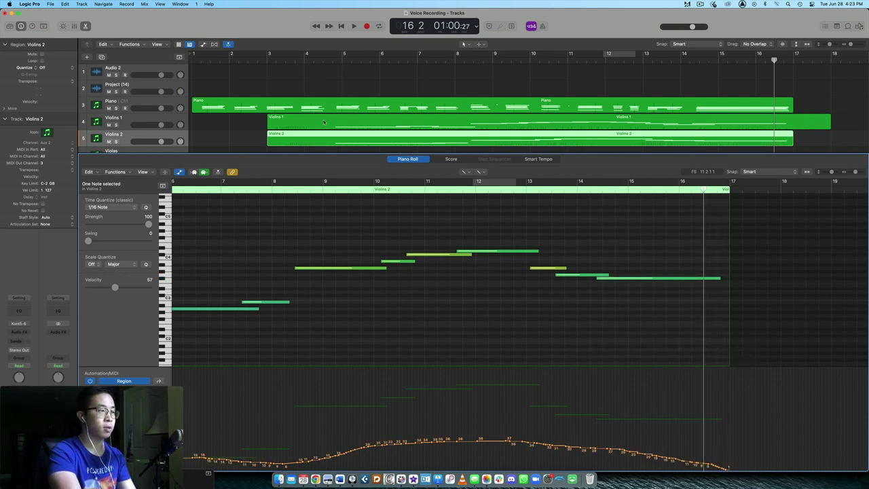
Record the Violas part from the start of the project through about bar 17.
key("e")
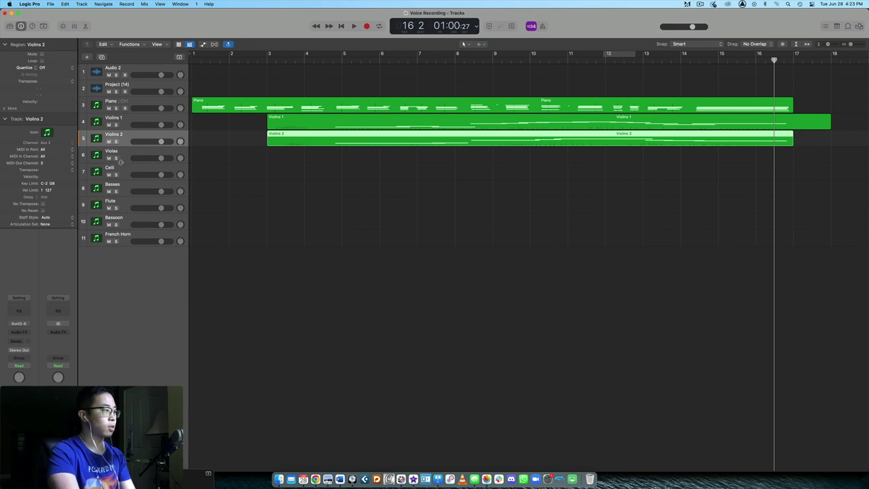
left_click(121, 157)
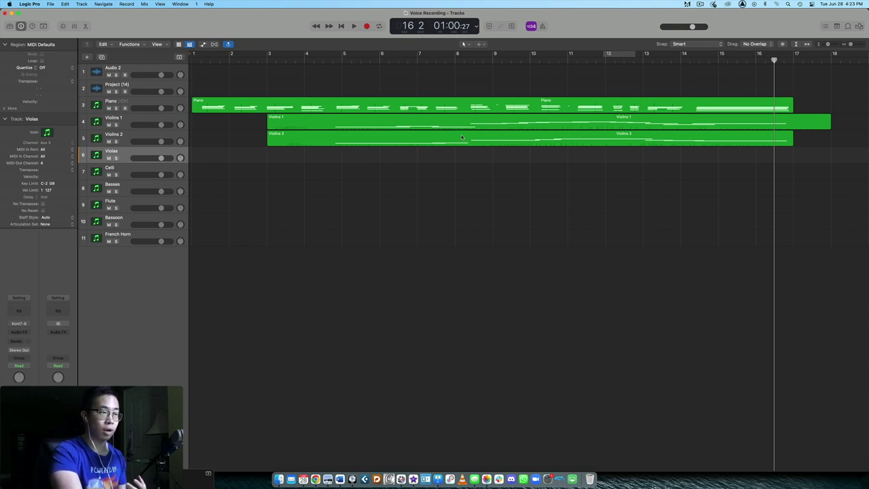
key("Return")
key("r")
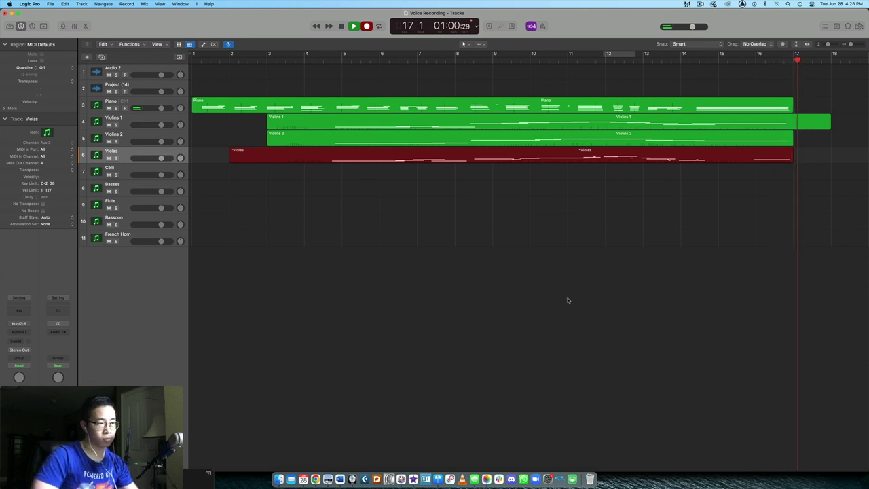
key("space")
scroll(532, 70, "left", 10)
scroll(532, 72, "left", 5)
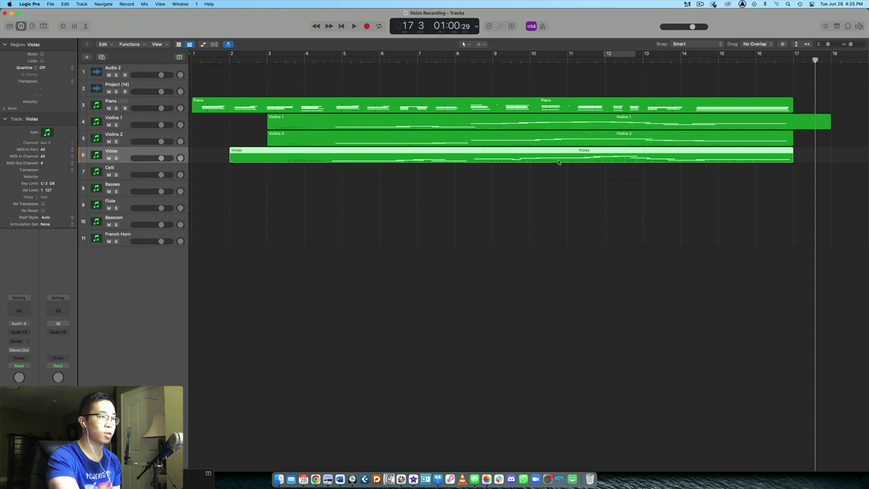
Open the recorded Violas region together with the Violins 1 and Violins 2 regions in the Piano Roll.
left_click(785, 134, "shift")
left_click(784, 121, "shift")
key("e")
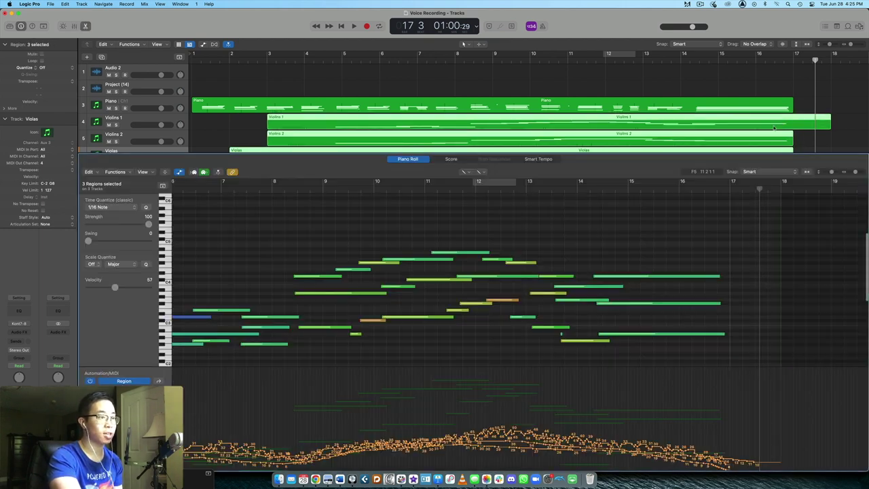
scroll(650, 286, "left", 5)
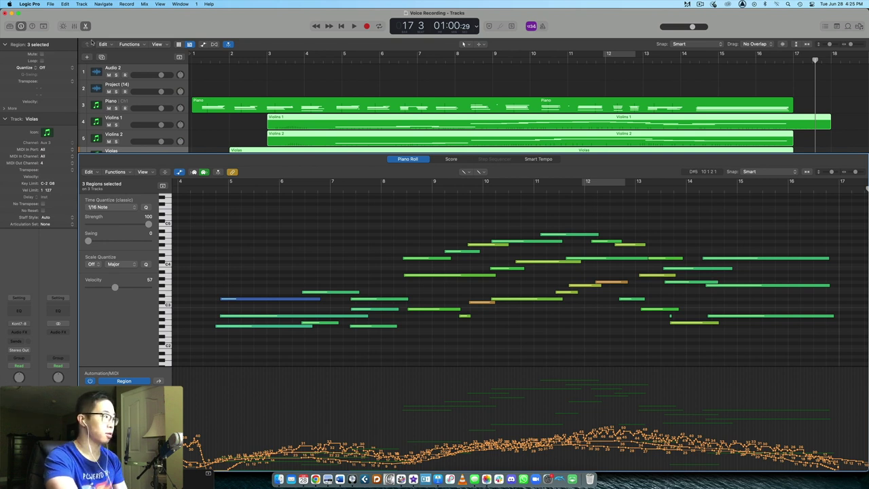
Open the Violas region alone in the Piano Roll and start playback from bar 4.
key("e")
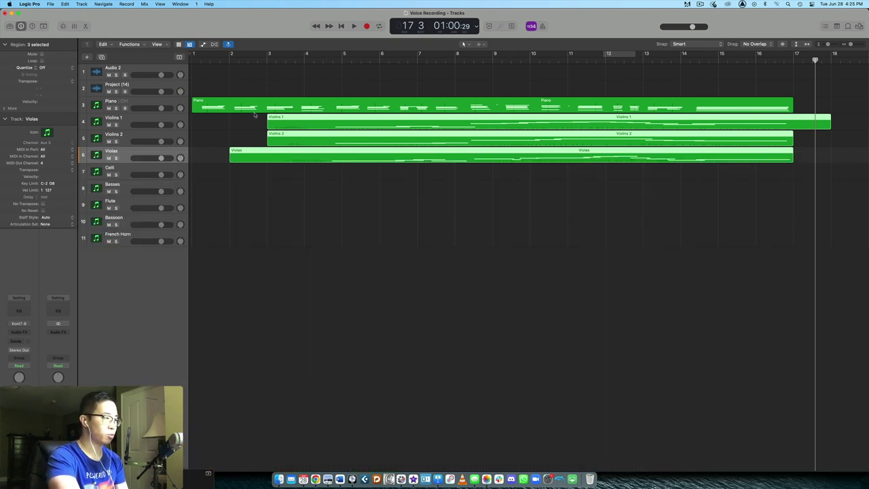
left_click(284, 172)
left_click(314, 60)
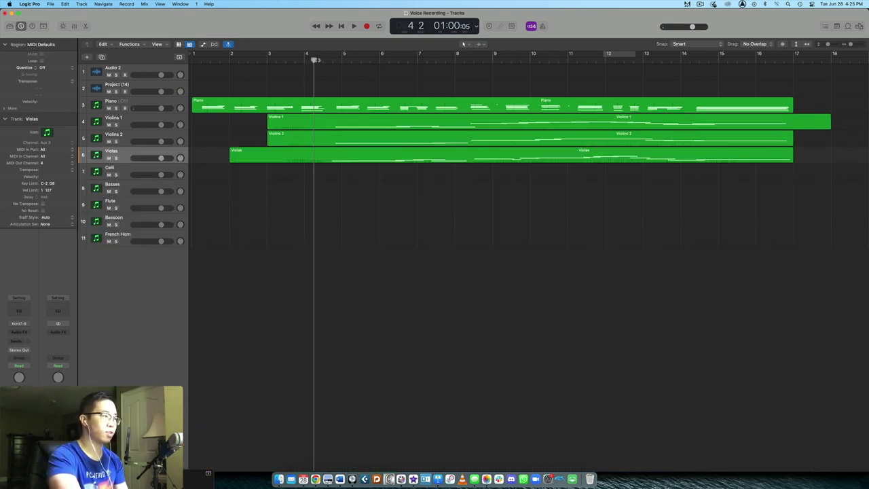
left_click(365, 158)
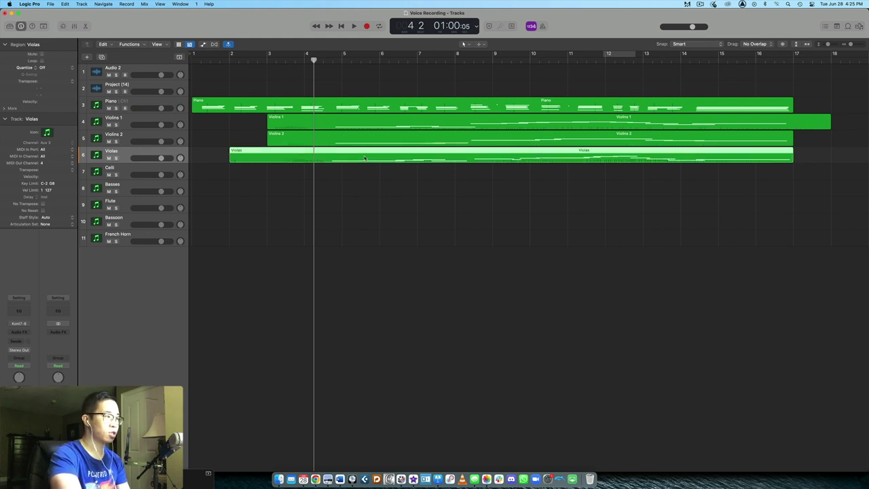
key("e")
key("space")
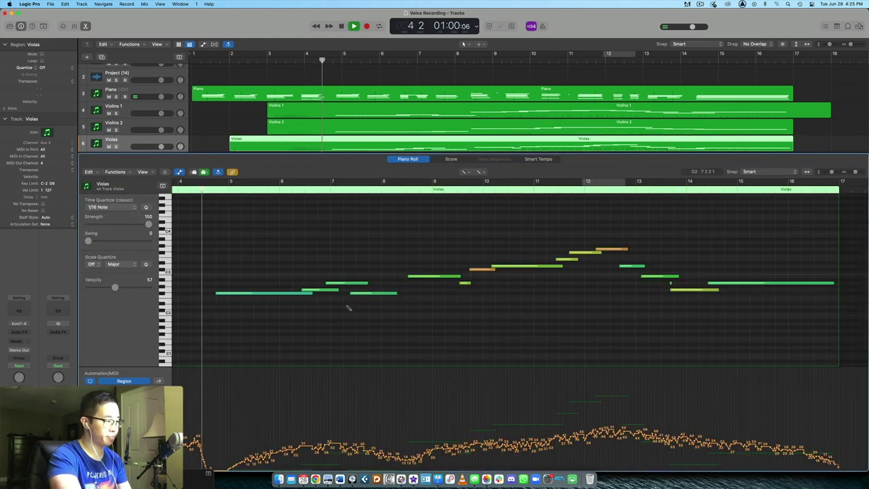
Redraw the Violas controller curve from mid bar 4 to bar 17 as a smooth arc peaking near 37 around bar 12.
mouse_move(209, 470)
left_mouse_down()
mouse_move(343, 449)
mouse_move(419, 458)
mouse_move(399, 460)
mouse_move(517, 443)
mouse_move(605, 443)
mouse_move(569, 438)
mouse_move(842, 468)
left_mouse_up()
key("t")
key("t")
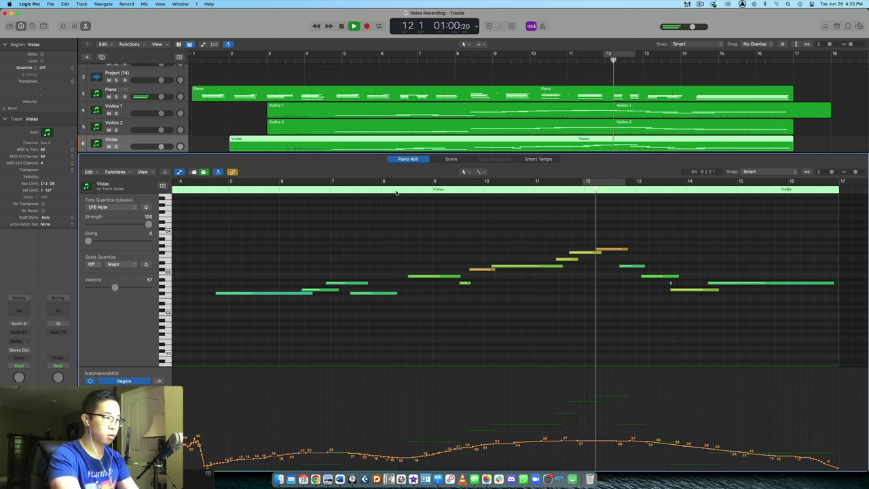
Start the Violas C#3 note early in bar 9 and the preceding B2 note slightly earlier, removing the stray short note below them.
left_click(855, 172)
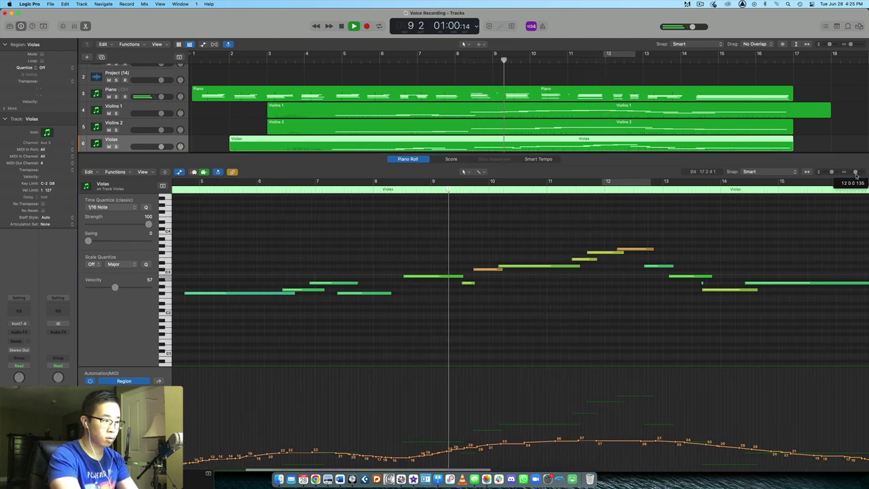
left_click_drag(474, 271, 446, 270)
double_click(389, 190)
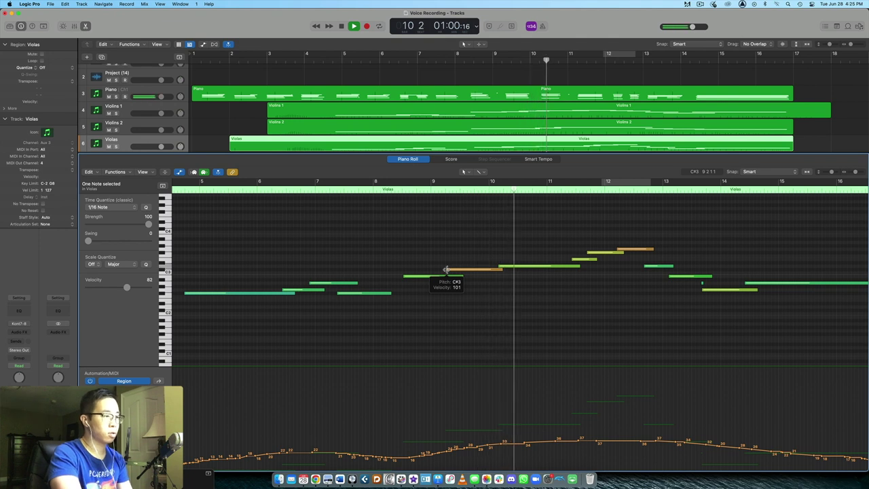
left_click_drag(447, 271, 399, 277)
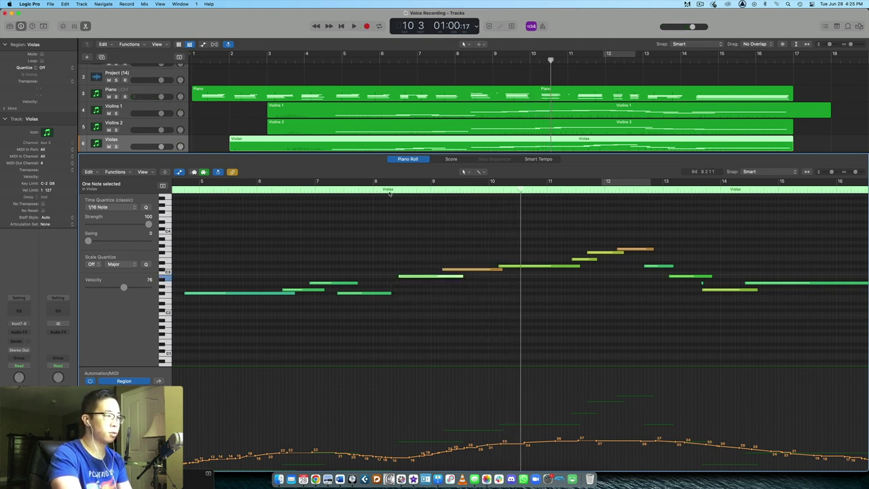
Lower the highest Violas note in bar 12 to E3 and replay the passage from bar 11.
double_click(390, 192)
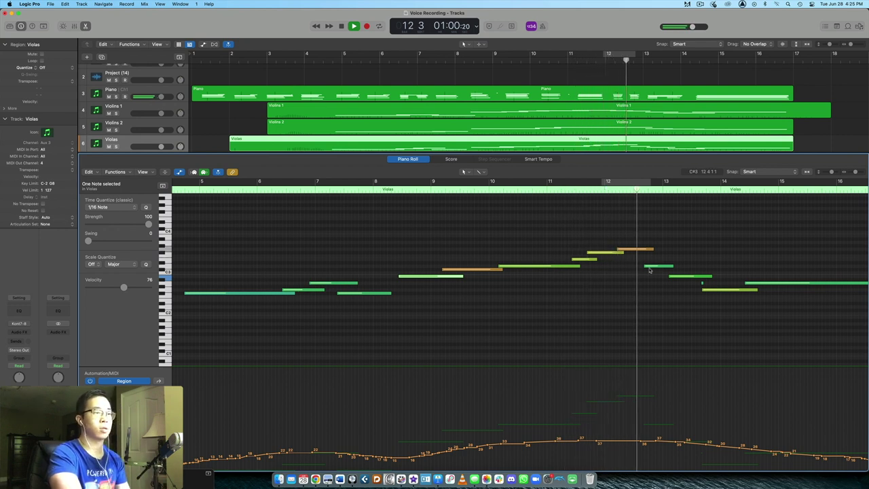
key("space")
left_click_drag(622, 252, 621, 261)
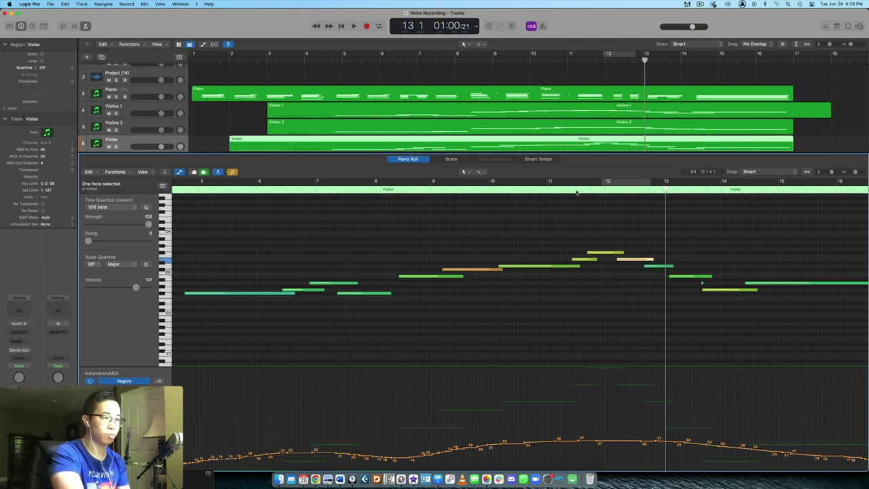
left_click(563, 190)
key("space")
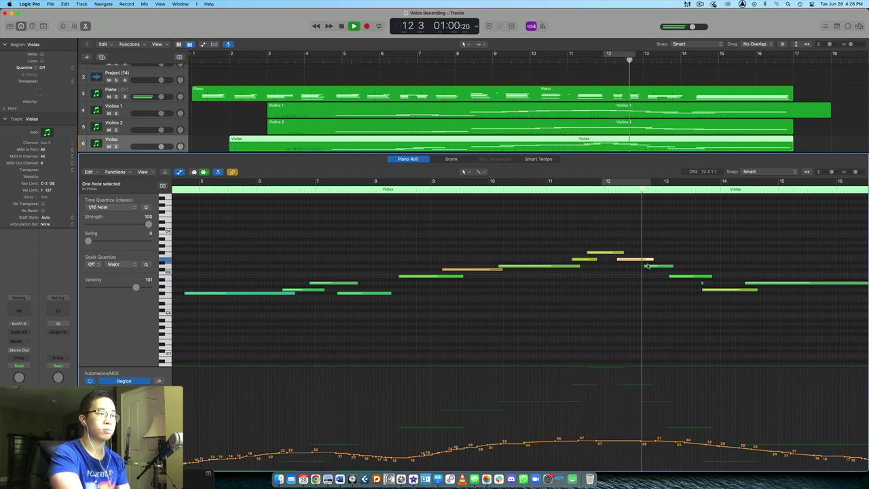
Start the Violas E3 note in bar 12 and the D3 note after it slightly earlier, and resume playback.
key("space")
left_click_drag(644, 266, 628, 259)
key("space")
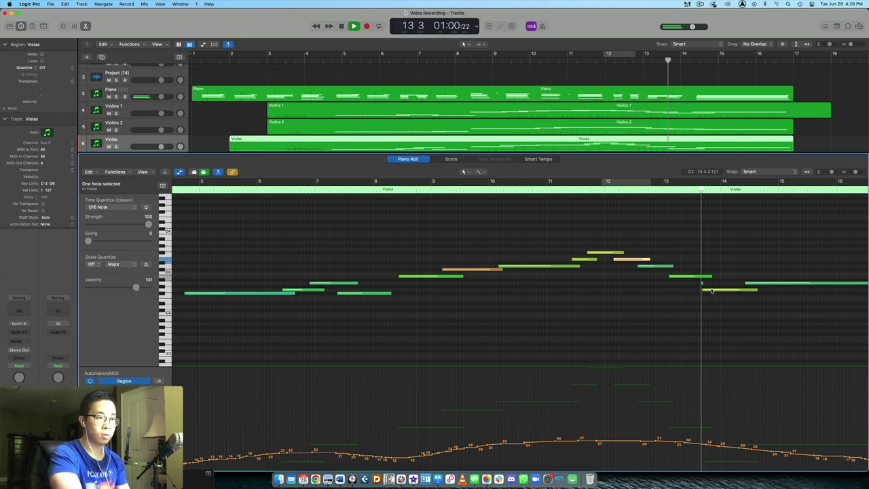
Raise the Violas note in late bar 13 to A2, remove the stray short note, and start the B2 note before it slightly earlier.
key("space")
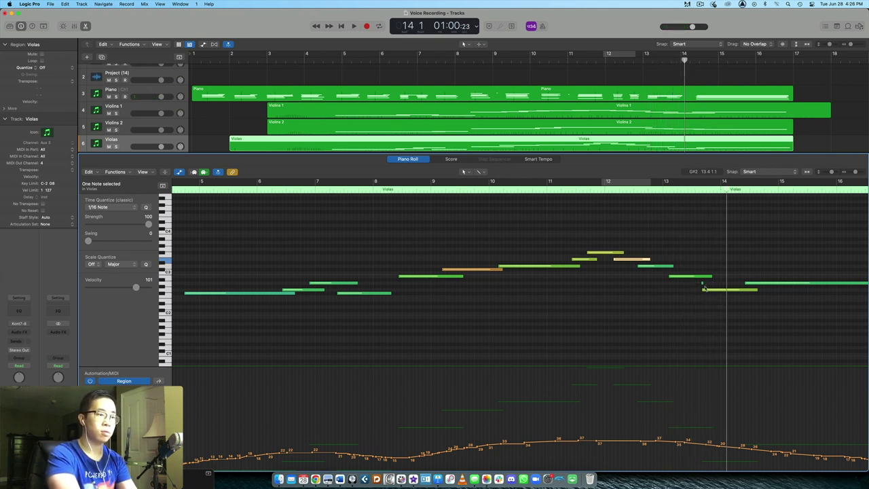
left_click_drag(705, 286, 669, 278)
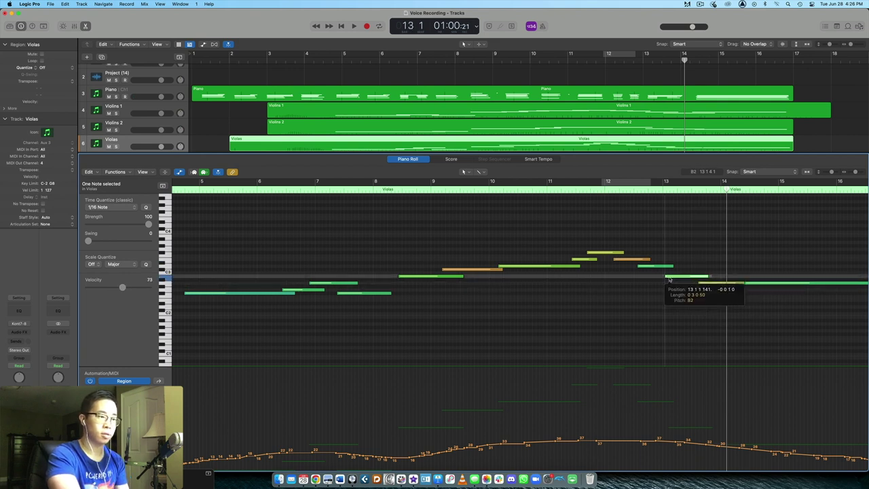
left_click(590, 190)
Merge the last two Violas A2 notes into one sustained note from mid bar 13 to late bar 16.
key("space")
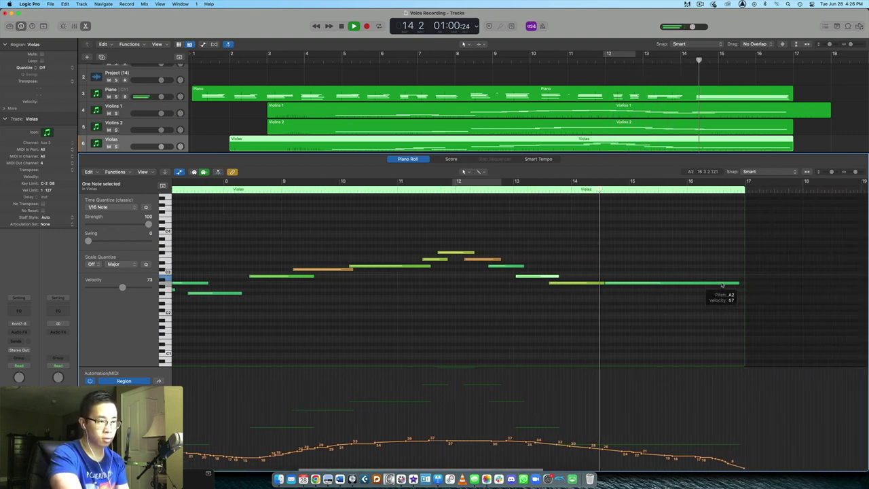
key("space")
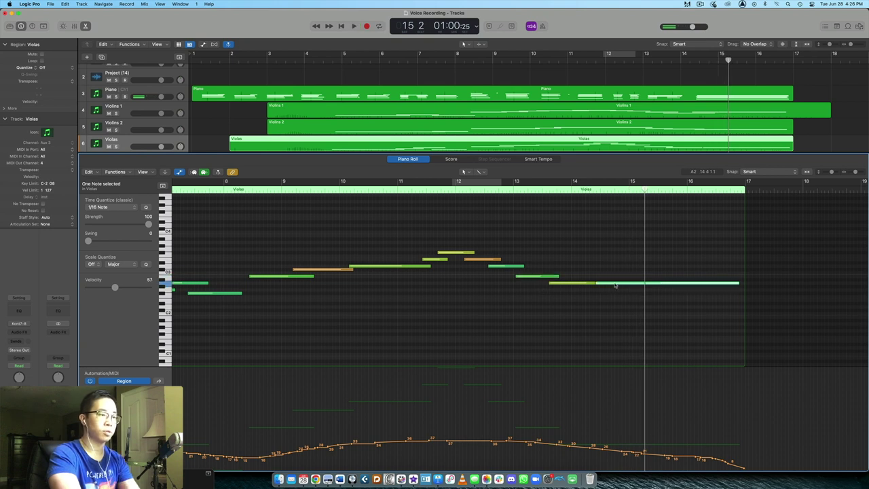
left_click_drag(603, 284, 730, 299)
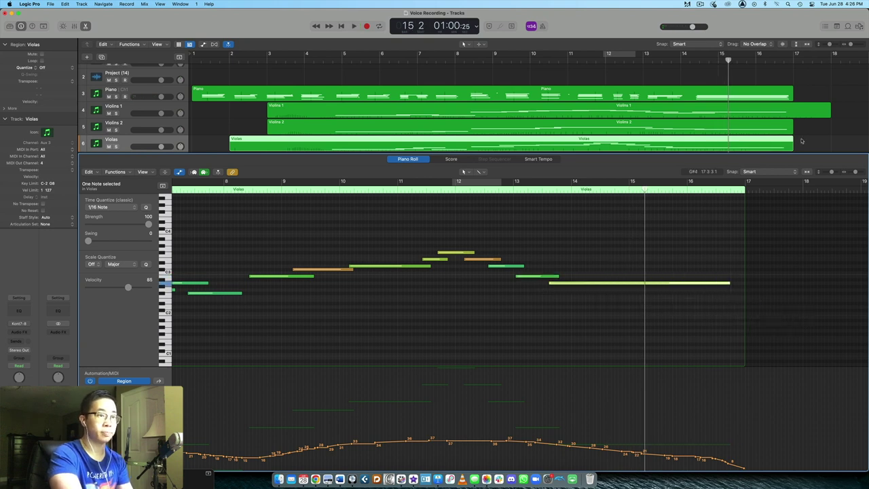
Show the Violins 1, Violins 2 and Violas regions together in the Piano Roll and check each note of the final chord.
left_click_drag(800, 141, 778, 114)
left_click(630, 284)
left_click(640, 224)
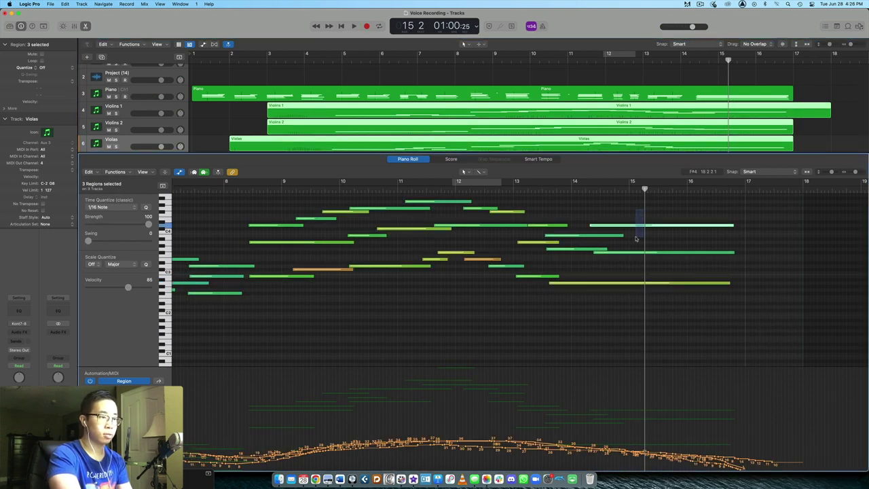
left_click(631, 252)
left_click(622, 284)
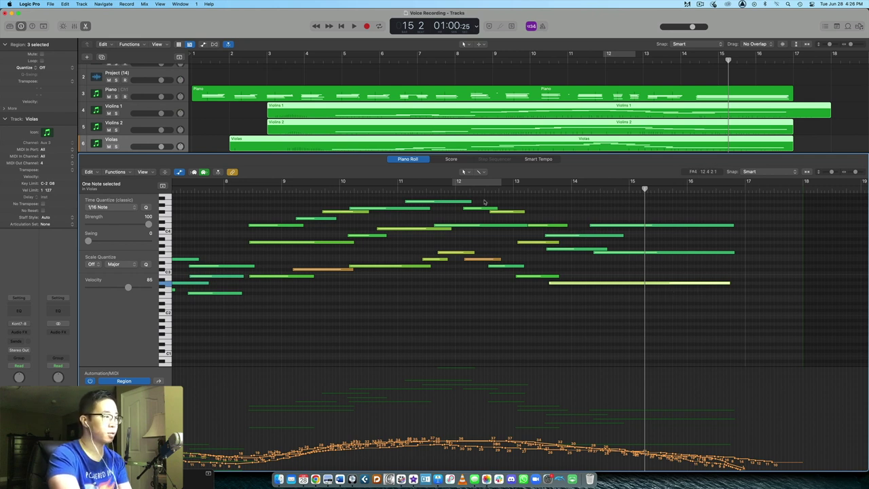
Play the three string parts together from bar 4 to the end, and return to the full track view.
scroll(475, 88, "down", 1)
right_click(321, 62)
key("Escape")
left_click(324, 55)
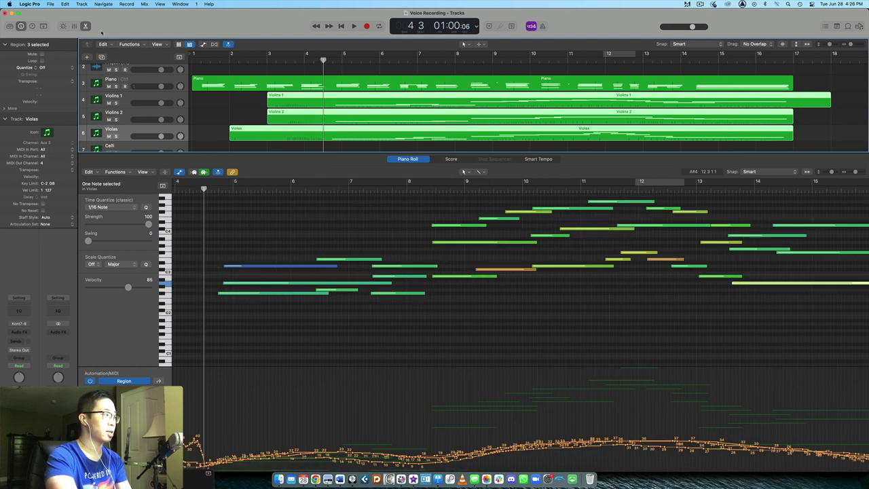
key("space")
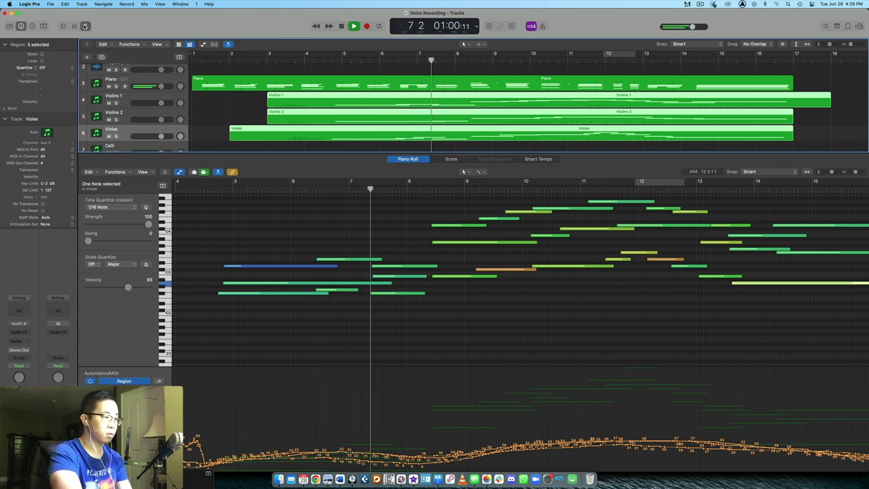
key("e")
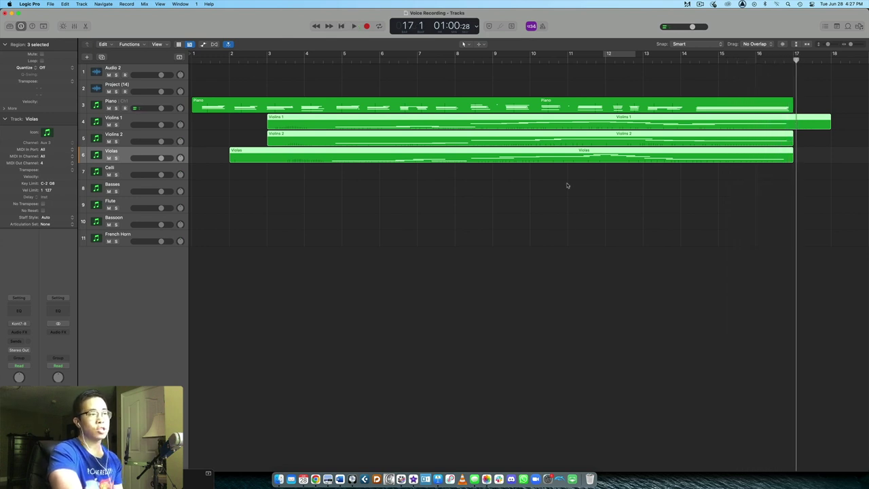
left_click(550, 244)
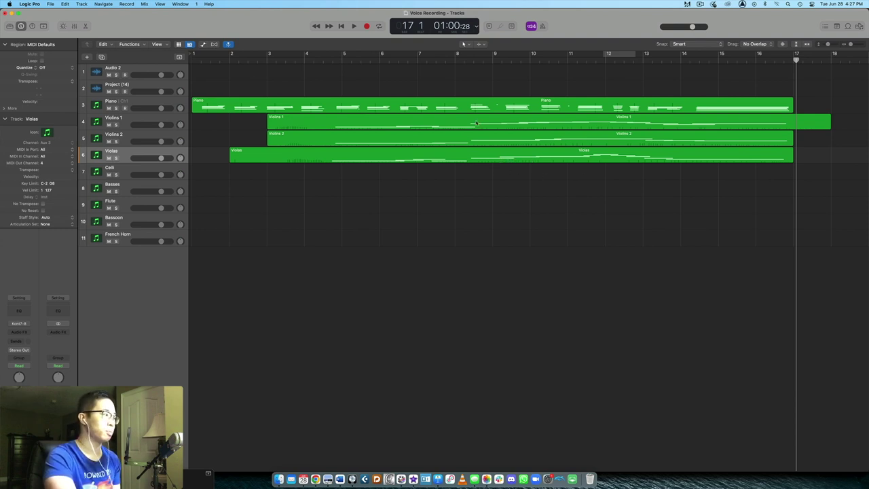
Play from the project start and record the Celli part from about bar 3 through bar 17.
left_click(128, 173)
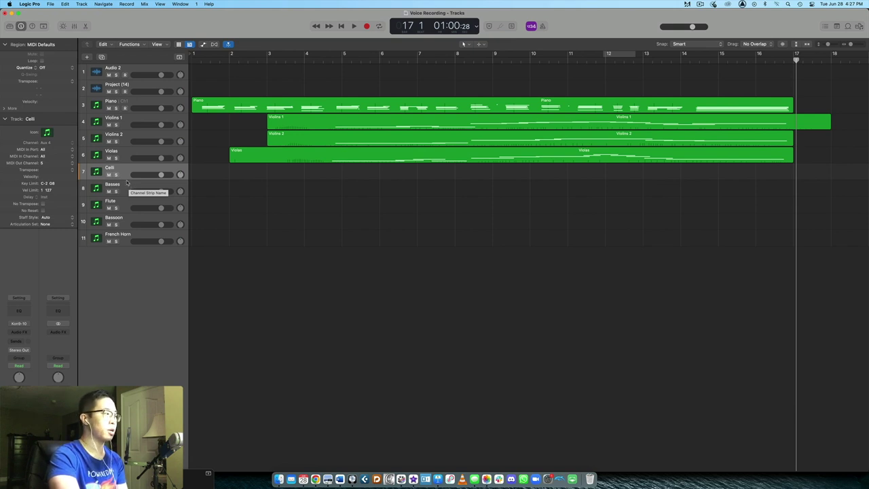
left_click(128, 186)
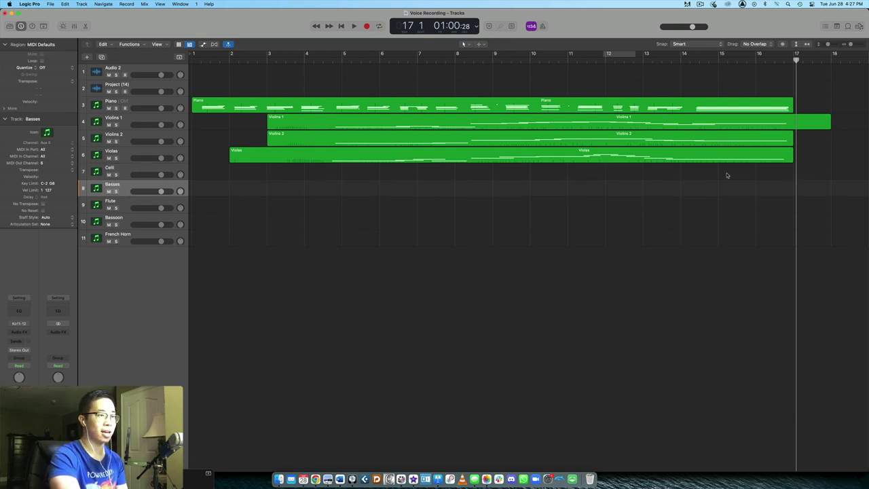
left_click(125, 171)
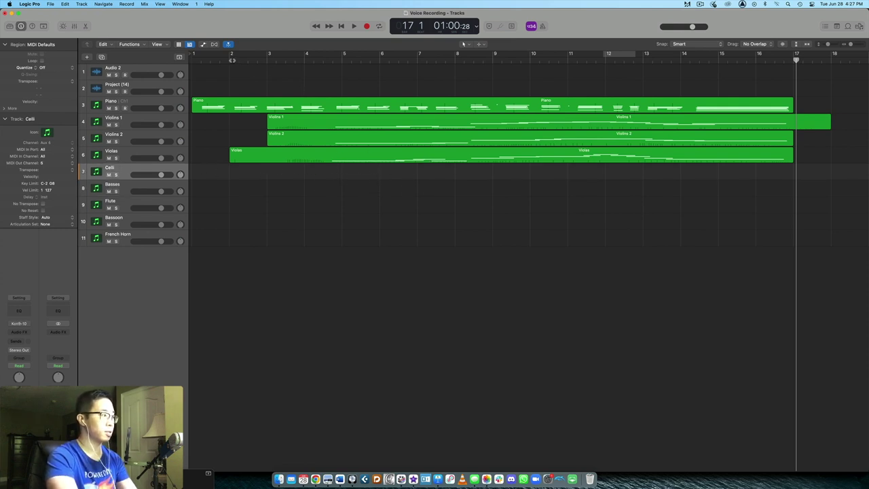
key("Return")
key("space")
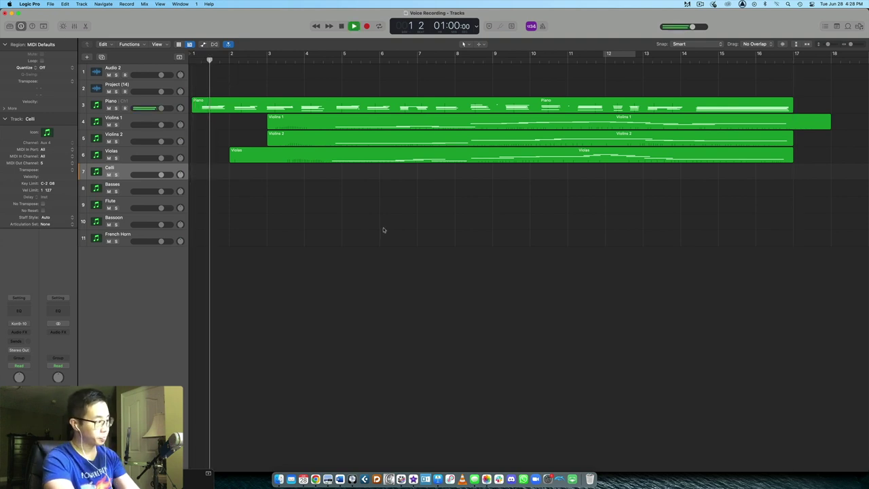
key("r")
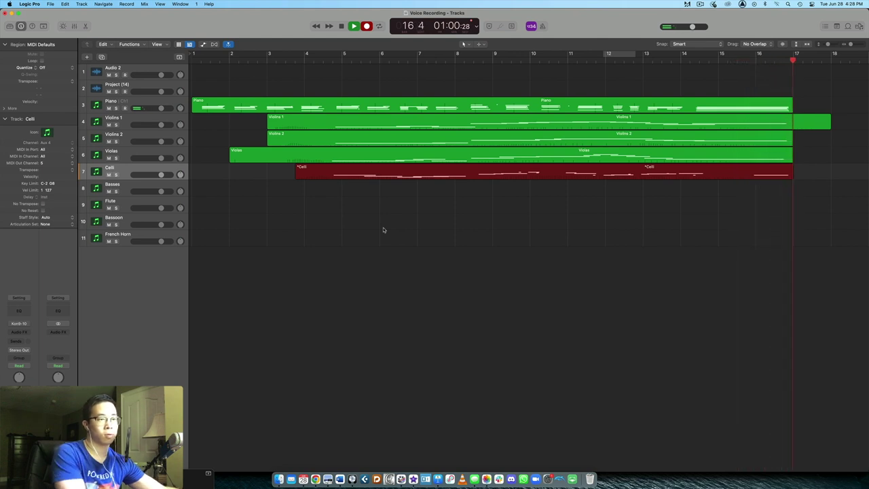
key("space")
Open the recorded Celli region in the Piano Roll and place the playhead in mid bar 4.
scroll(469, 228, "left", 10)
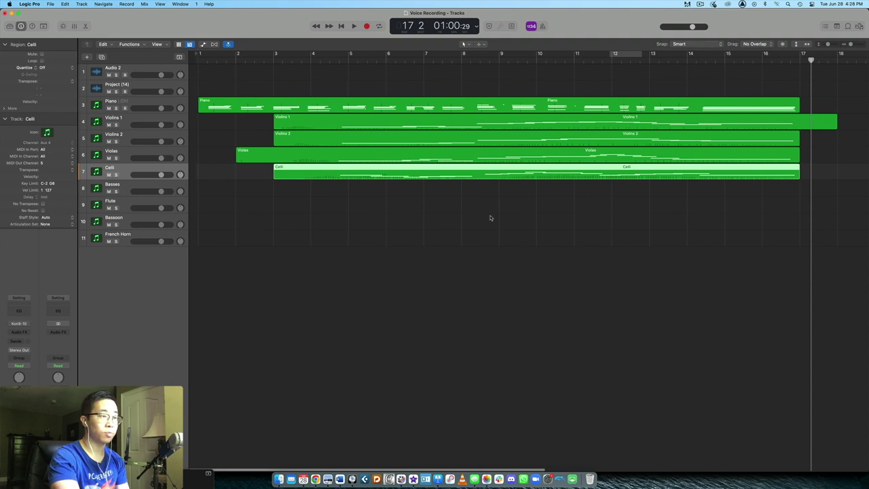
double_click(779, 176)
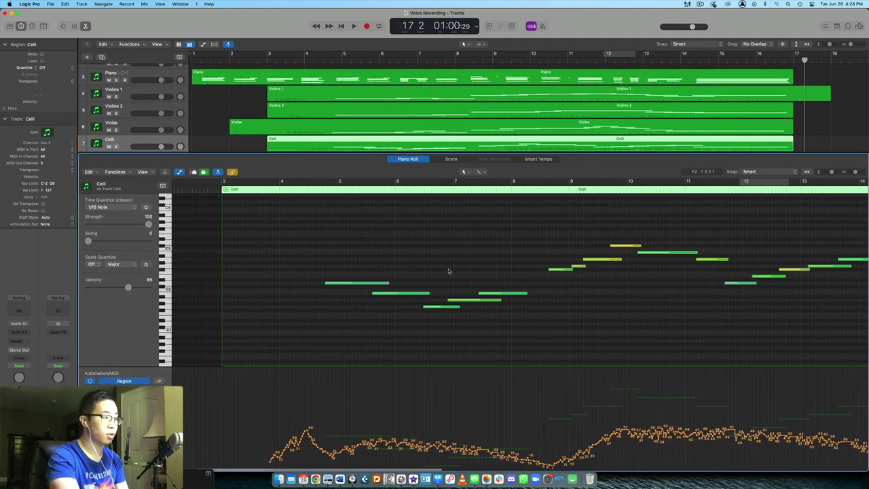
scroll(357, 271, "right", 3)
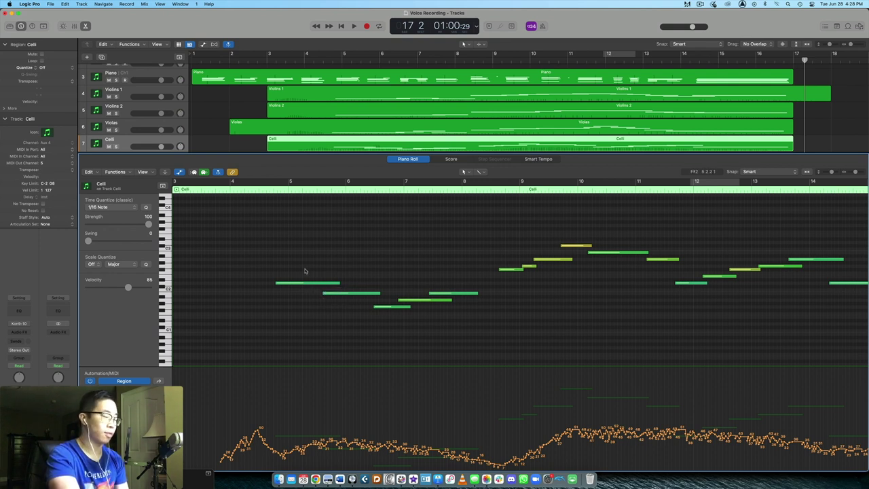
left_click(307, 285)
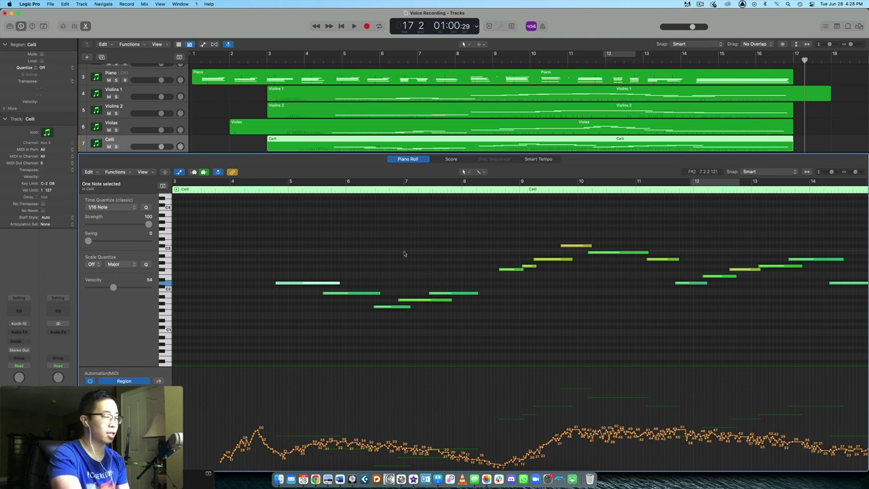
left_click(264, 190)
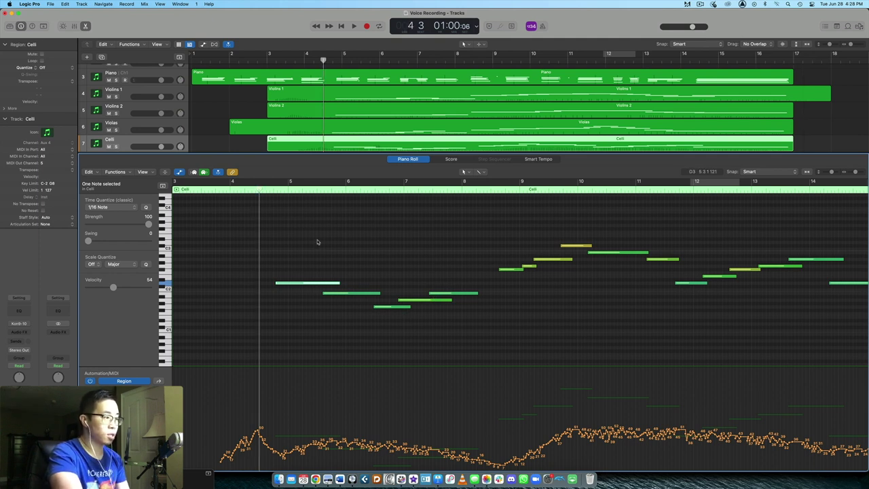
During playback, redraw the Celli controller curve from late bar 3 to about bar 8 as a smooth arc peaking near 27.
key("space")
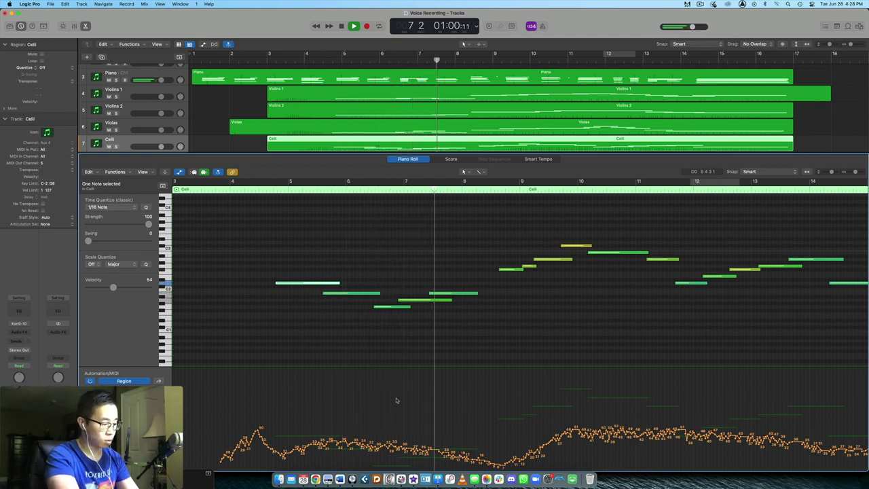
mouse_move(222, 466)
left_mouse_down()
mouse_move(335, 450)
mouse_move(482, 462)
left_mouse_up()
key("space")
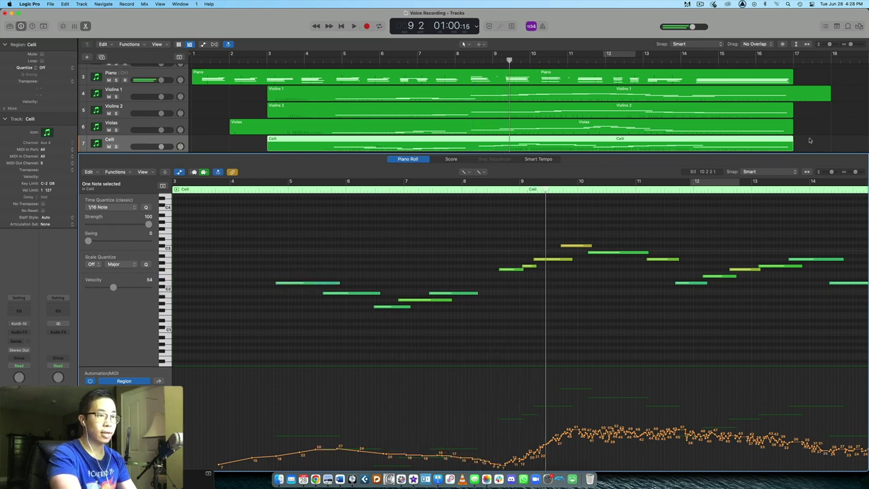
Overlay the Violas and Celli regions in the Piano Roll, compare their notes through bar 17, and return to Celli alone.
left_click(798, 134)
left_click_drag(798, 134, 792, 128)
left_click(552, 261)
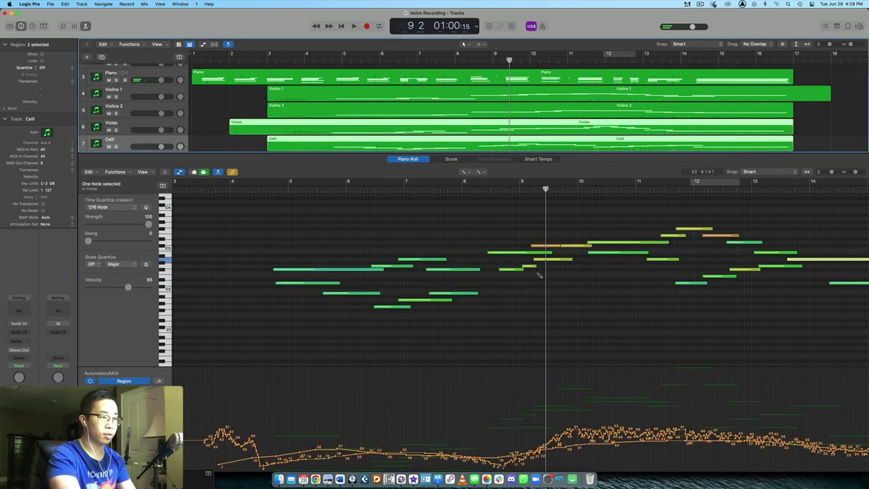
scroll(734, 267, "right", 8)
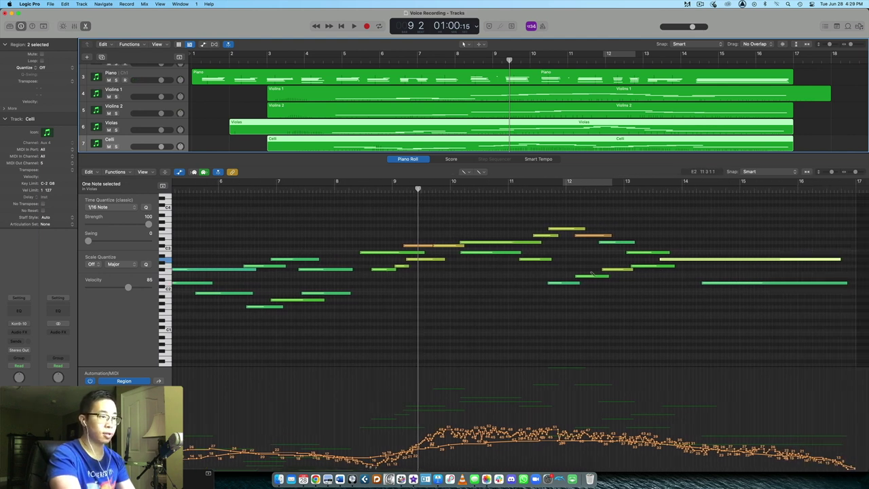
scroll(789, 146, "down", 1)
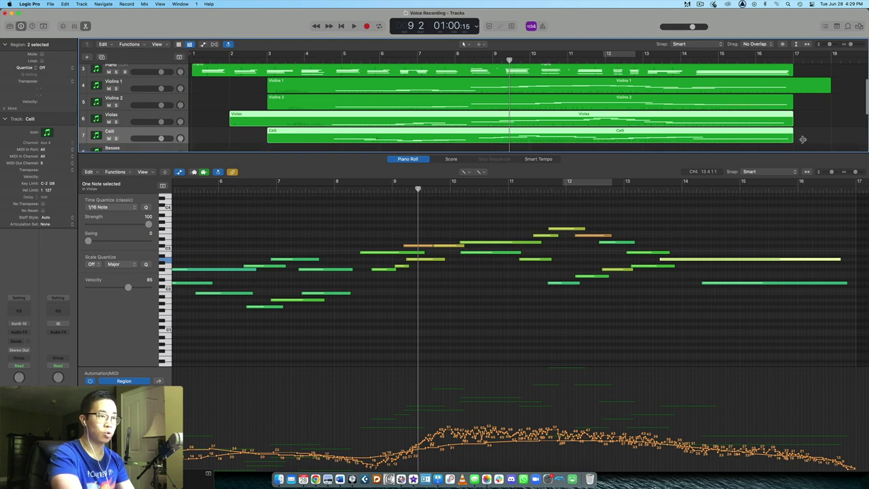
left_click(788, 139)
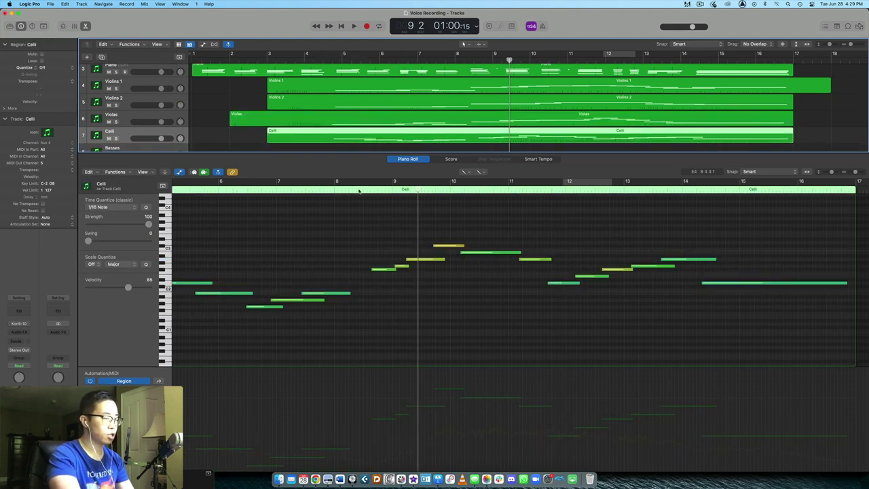
Start the Celli's F♯2 note in late bar 8 slightly earlier, using the Violas entry as reference, and play the passage from early bar 8.
left_click(481, 124)
right_click(383, 253)
left_click(383, 253)
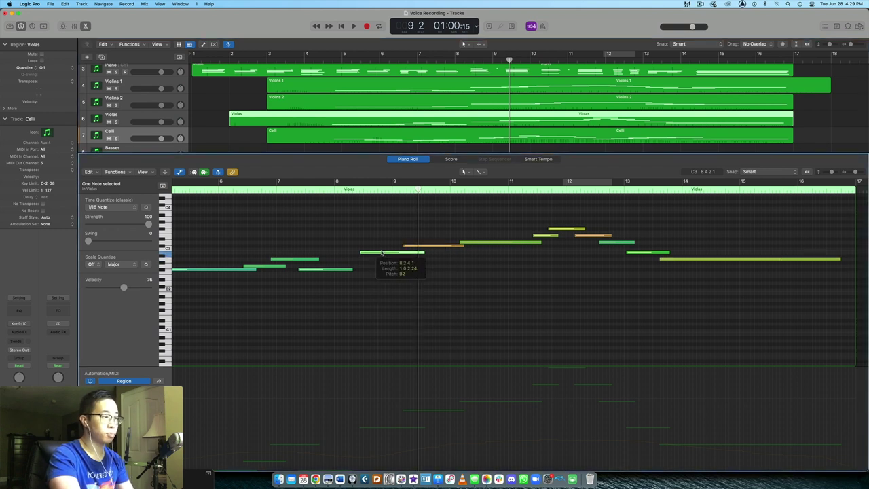
key("Down")
left_click(378, 271)
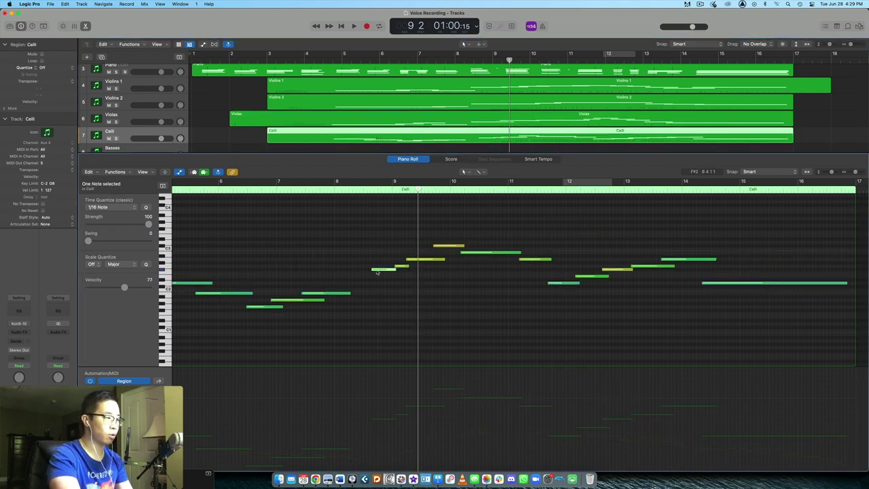
left_click_drag(377, 272, 368, 272)
left_click(348, 191)
key("space")
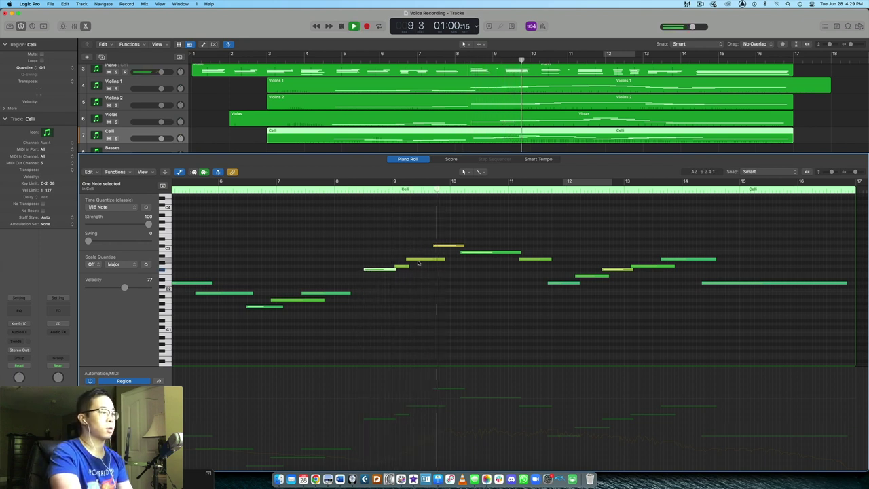
key("space")
Replace the higher Celli note in late bar 9 by lengthening the preceding A2 note to 1 0 0 69.
left_click(548, 122)
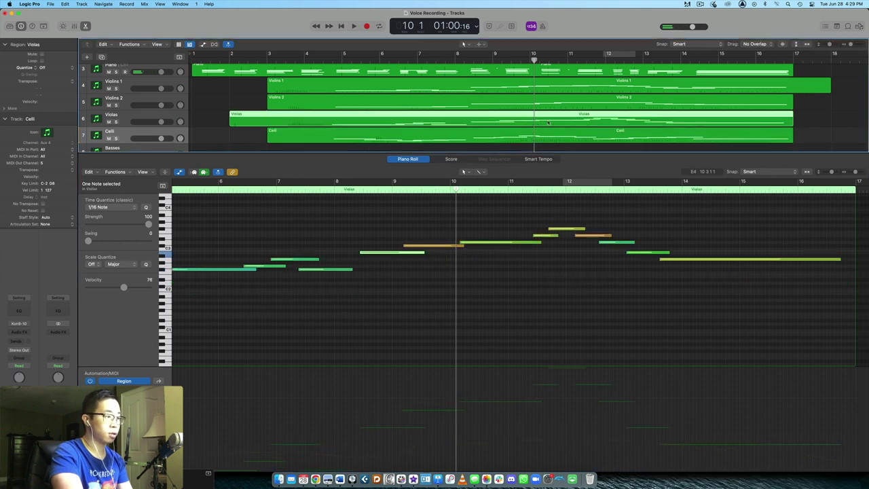
left_click(547, 131)
left_click_drag(447, 248, 446, 261)
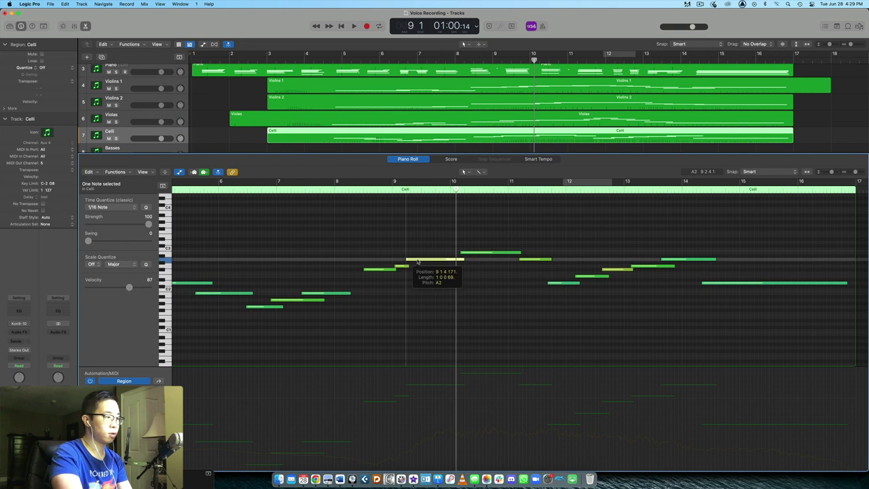
Play from early bar 8 to late bar 14 with the Violas notes overlaid on the Celli.
double_click(349, 193)
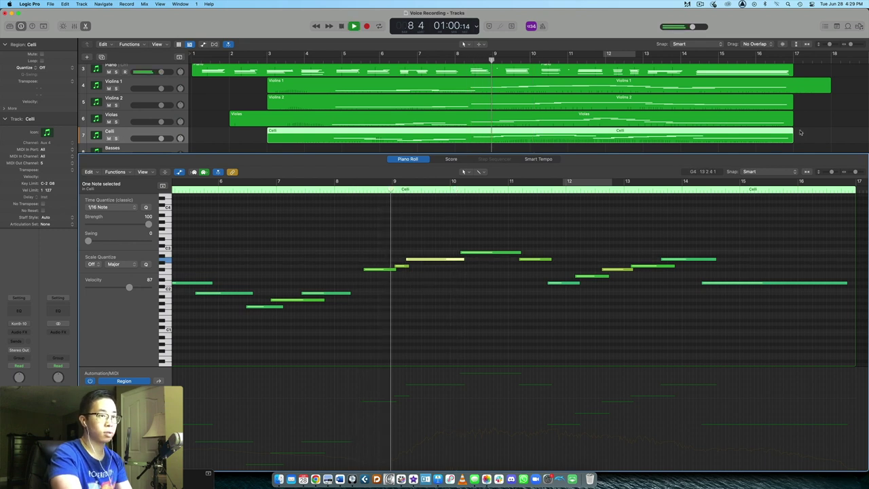
left_click(679, 116, "shift")
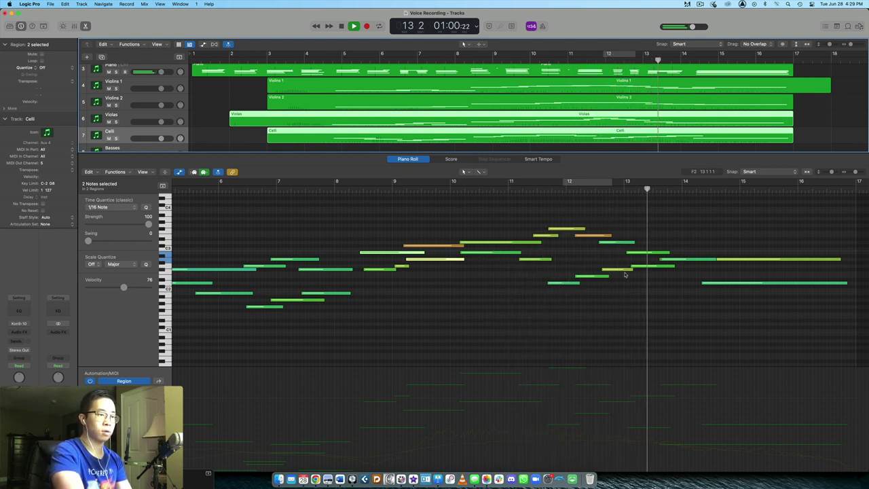
left_click(752, 138)
key("space")
Transpose the Celli's A2 note starting in mid bar 13 down 12 semitones.
key("super+z")
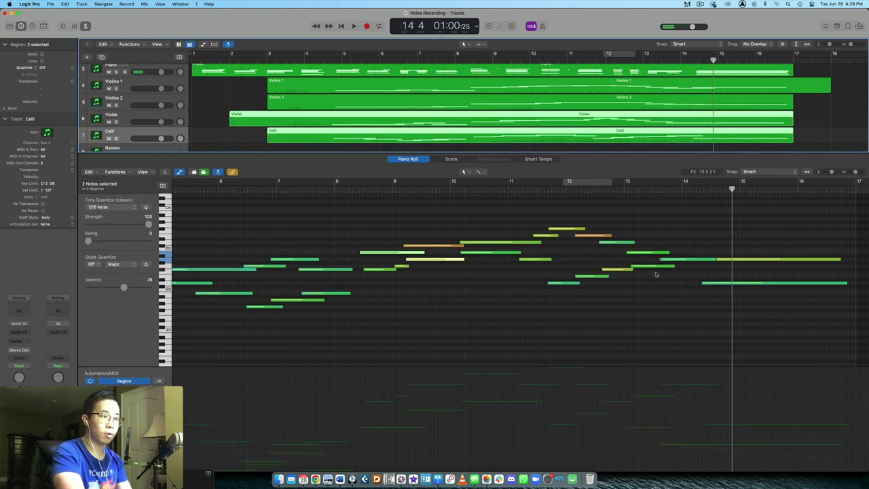
left_click(671, 261)
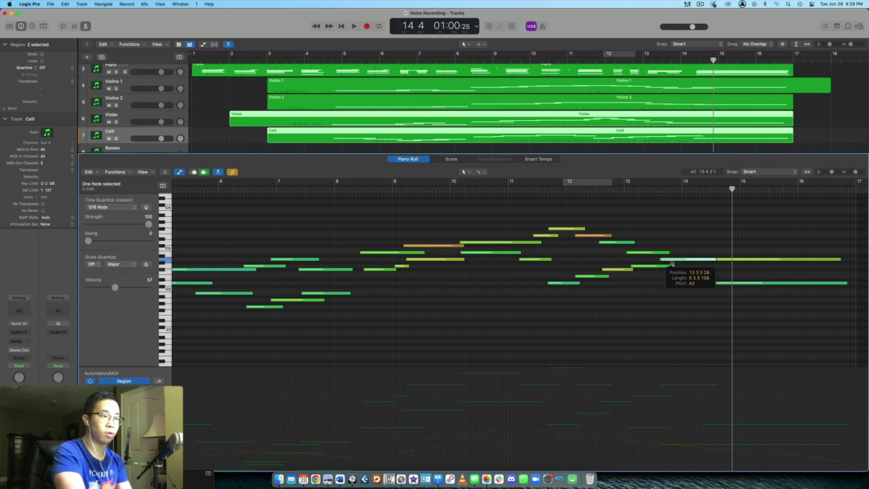
left_click(782, 138)
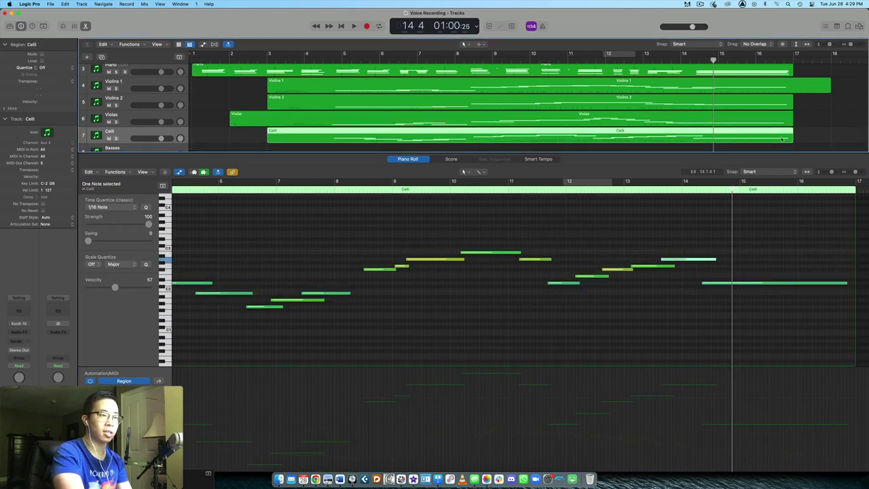
right_click(675, 262)
right_click(671, 265)
right_click(671, 265)
left_click(719, 439)
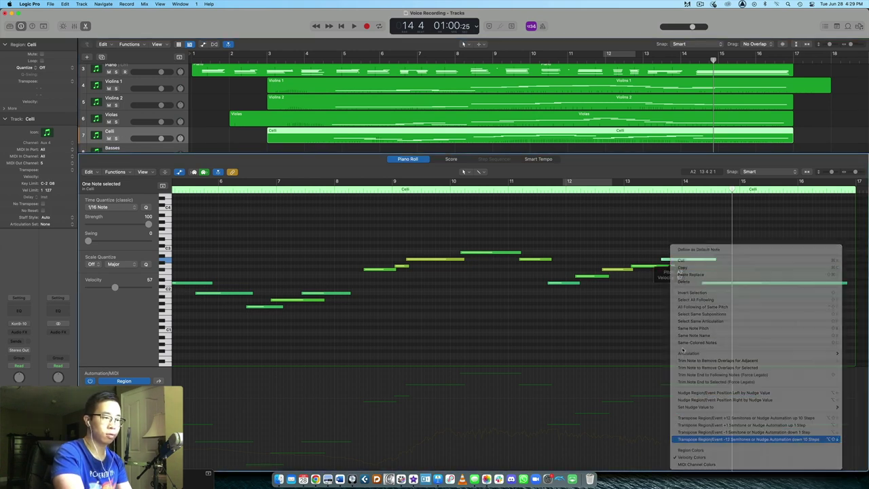
Play from mid bar 11 to early bar 15, and shift the two Celli notes starting at 12 3 and bar 13 slightly earlier.
left_click(537, 184)
key("space")
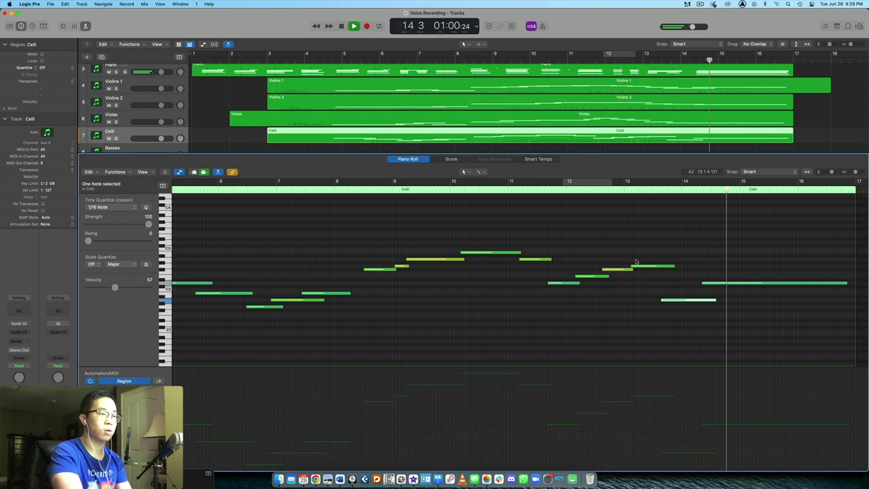
key("space")
left_click_drag(638, 260, 623, 271)
left_click(621, 272)
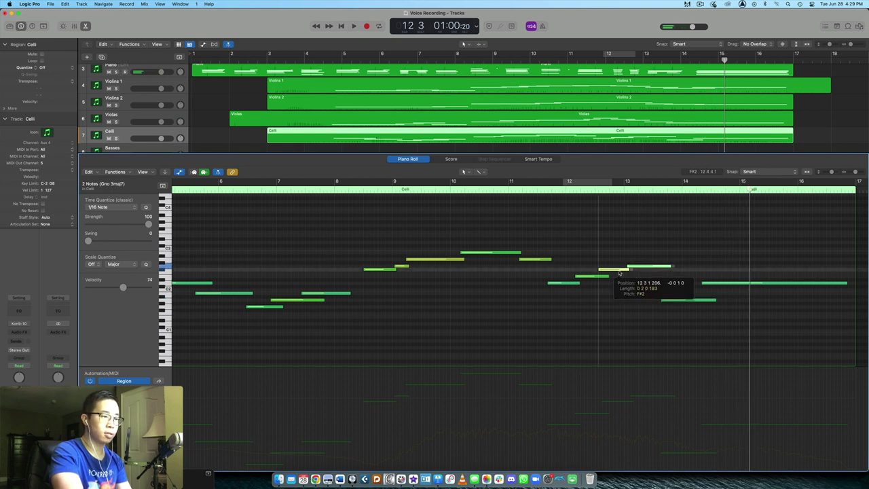
Overlay all four string regions in the Piano Roll to examine their combined voicing and the low register, and close the editor.
left_click(795, 130)
left_click_drag(795, 129, 788, 83)
scroll(767, 262, "up", 2)
scroll(768, 262, "down", 3)
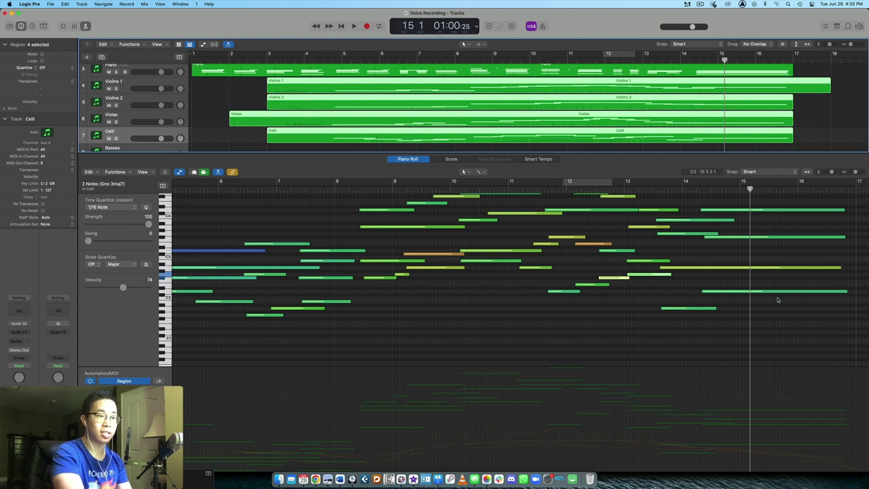
scroll(767, 294, "down", 1)
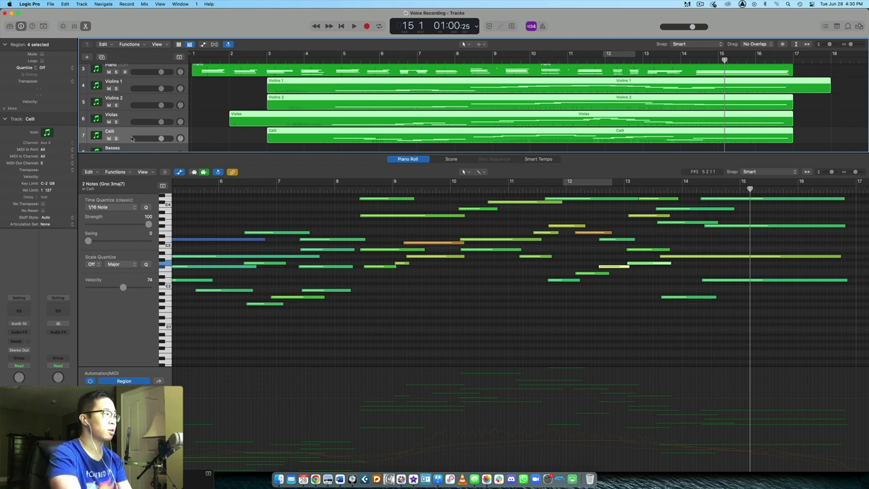
scroll(124, 124, "down", 2)
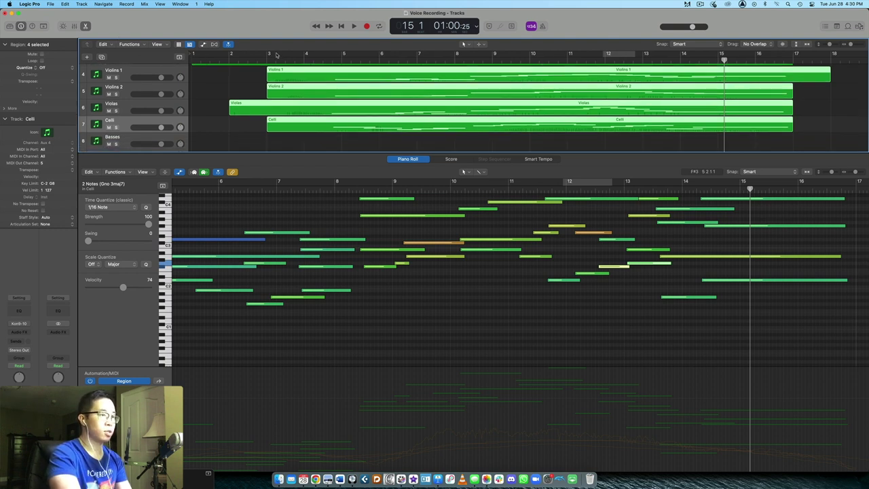
scroll(409, 104, "up", 1)
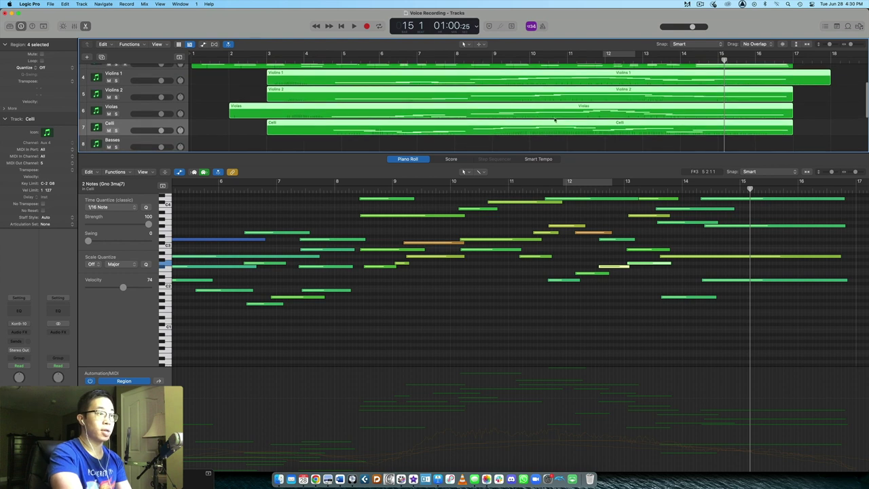
scroll(531, 285, "up", 2)
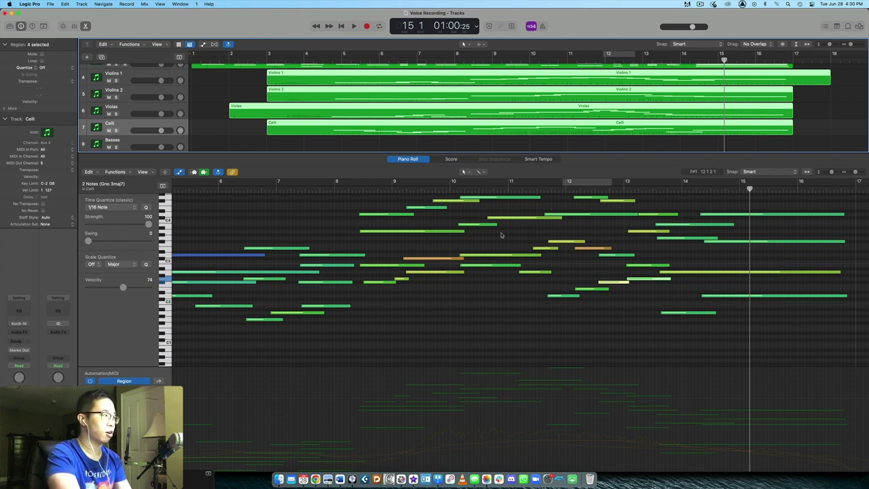
left_click(85, 26)
left_click(500, 210)
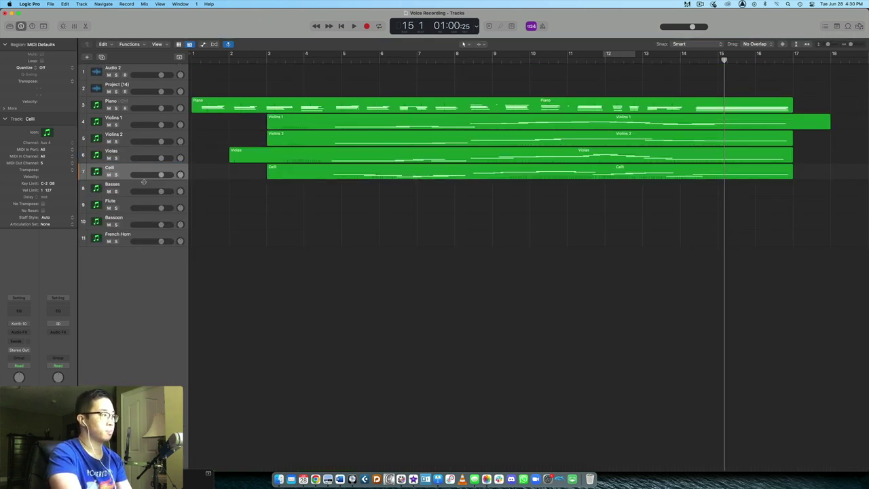
Start from bar 7 on the Basses track and record its part from bar 8 through bar 17.
left_click(143, 185)
left_click(417, 61)
key("space")
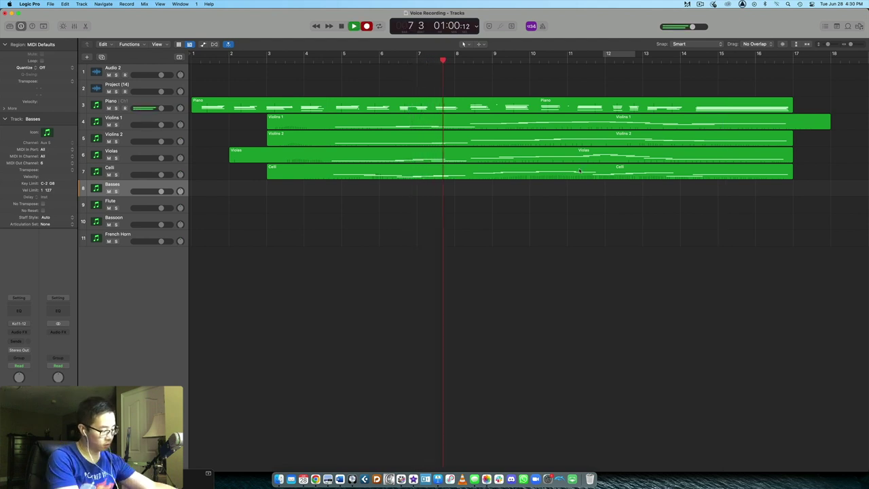
key("r")
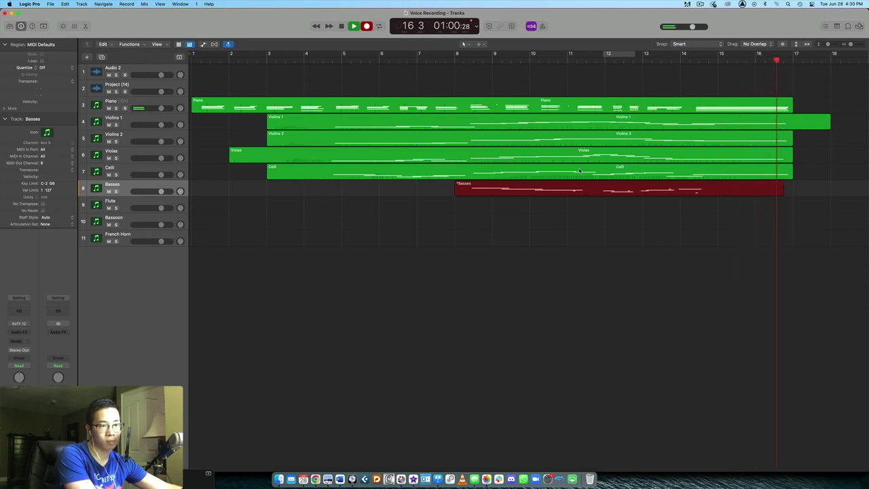
key("space")
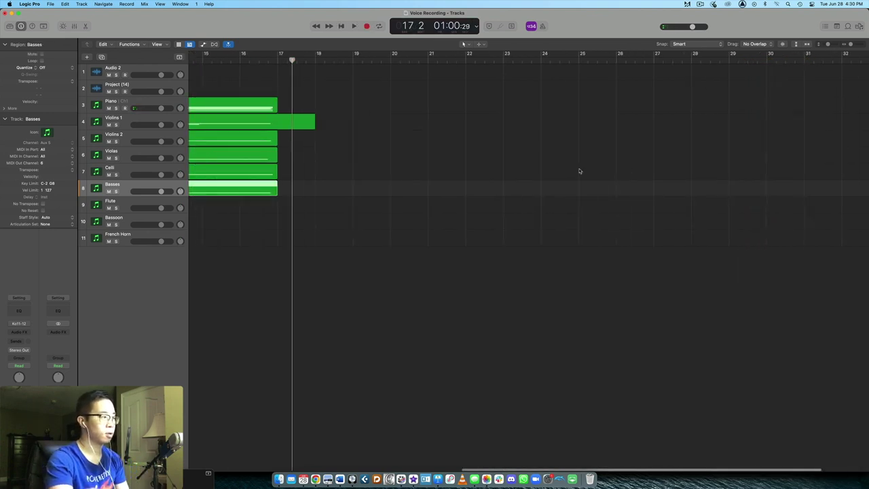
Play from just before bar 8 and open the recorded Basses region in the Piano Roll.
left_click(343, 63)
key("space")
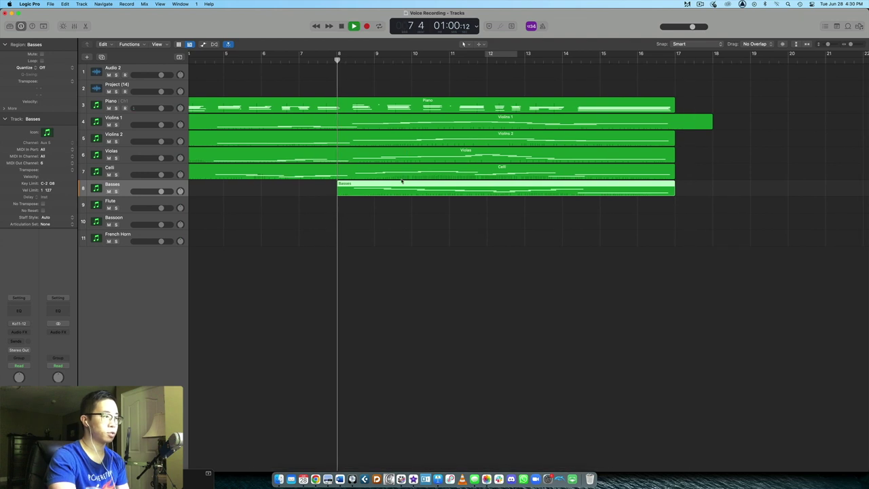
double_click(407, 189)
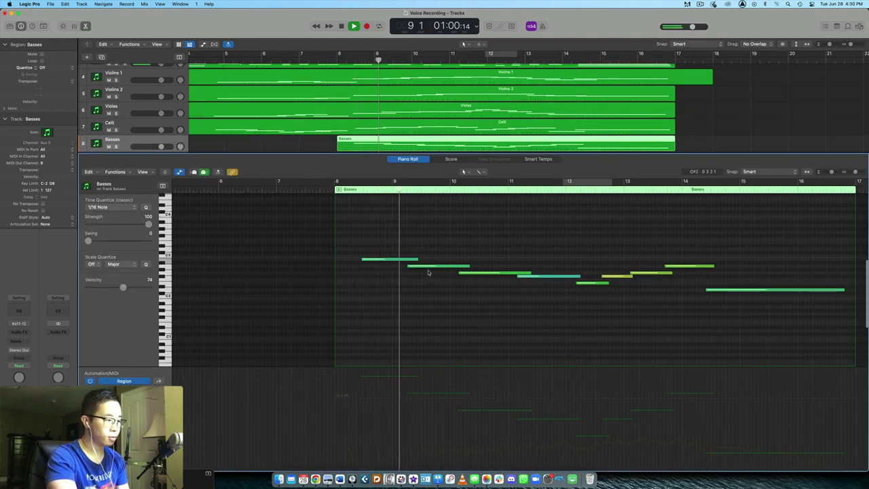
Redraw the Basses controller curve from bar 8 to the region's end as a smooth rise peaking near 24 around bar 13, and stop playback.
key("t")
key("Escape")
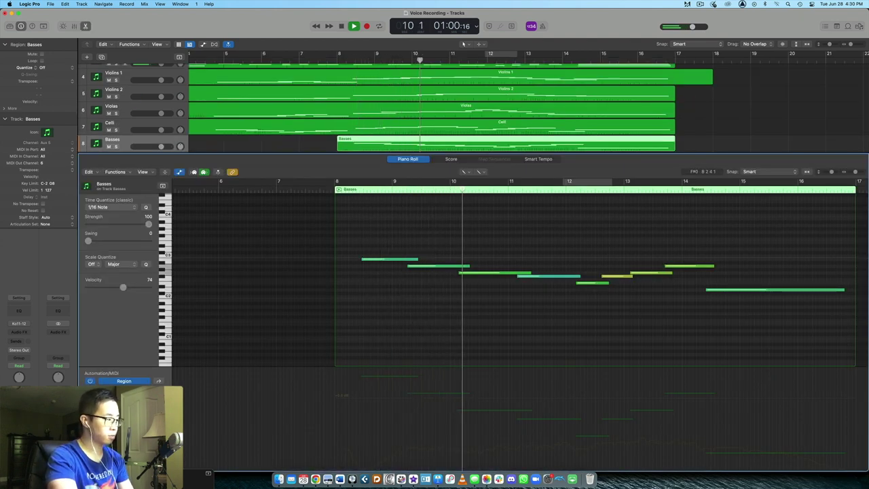
left_click(109, 391)
left_click(121, 375)
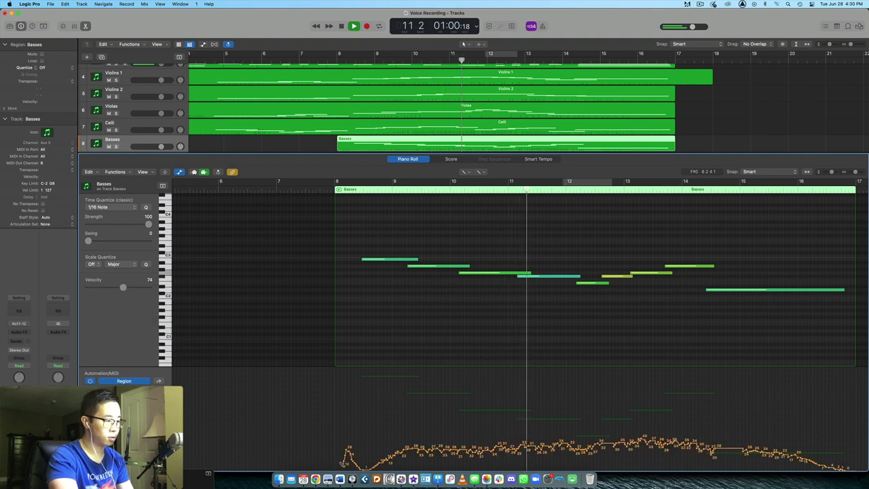
mouse_move(372, 461)
left_mouse_down()
mouse_move(660, 455)
mouse_move(651, 451)
mouse_move(852, 470)
left_mouse_up()
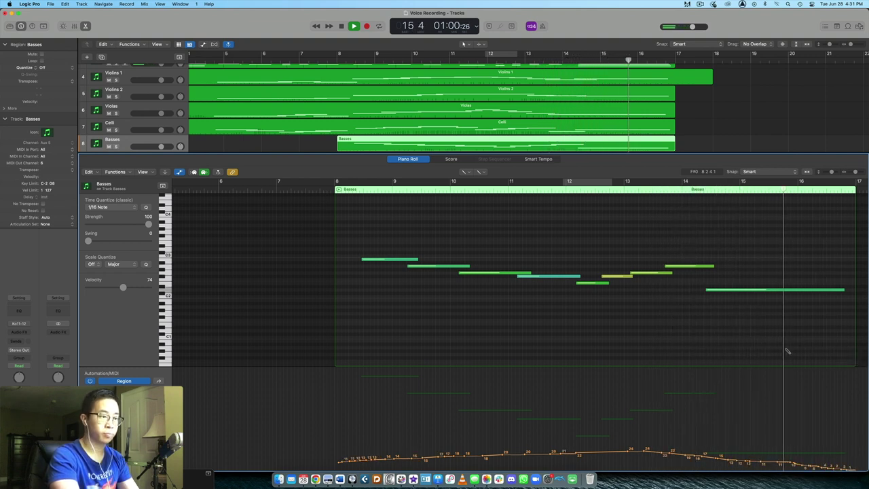
key("space")
Transpose the Basses' A2 note starting in late bar 13 down 12 semitones, and play from about bar 12.
right_click(690, 270)
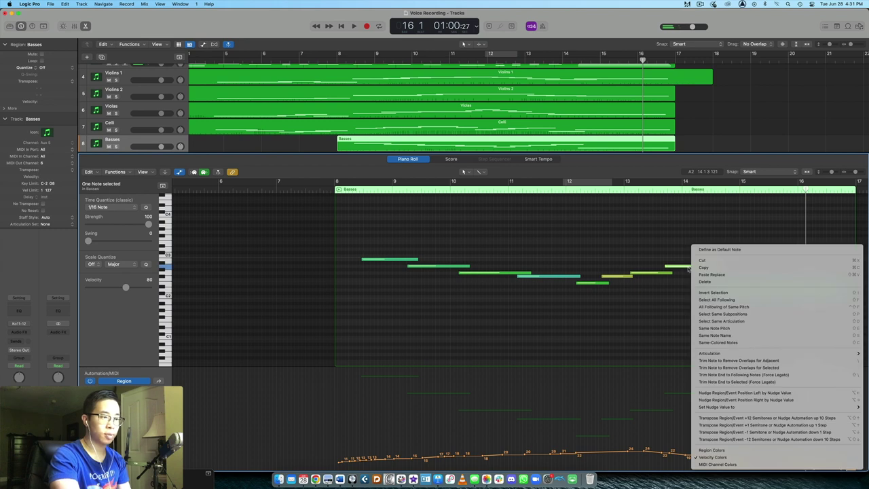
left_click(749, 439)
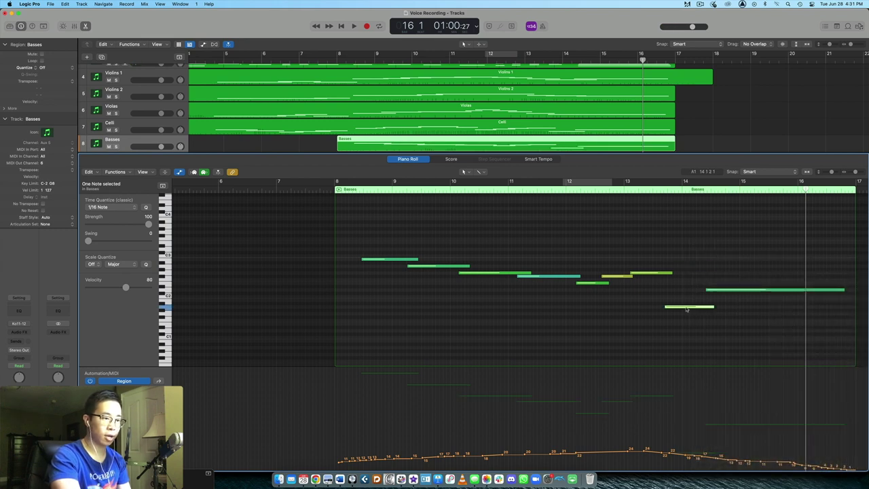
left_click(676, 296)
left_click(574, 190)
key("space")
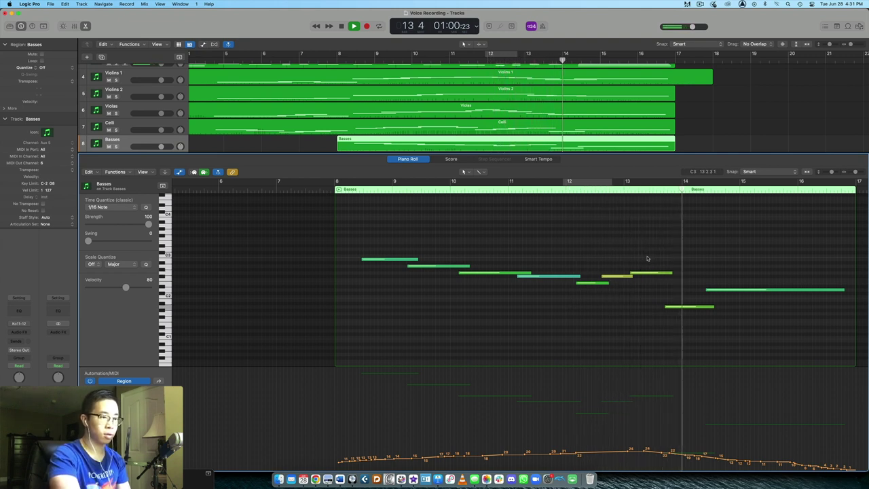
scroll(691, 144, "down", 1)
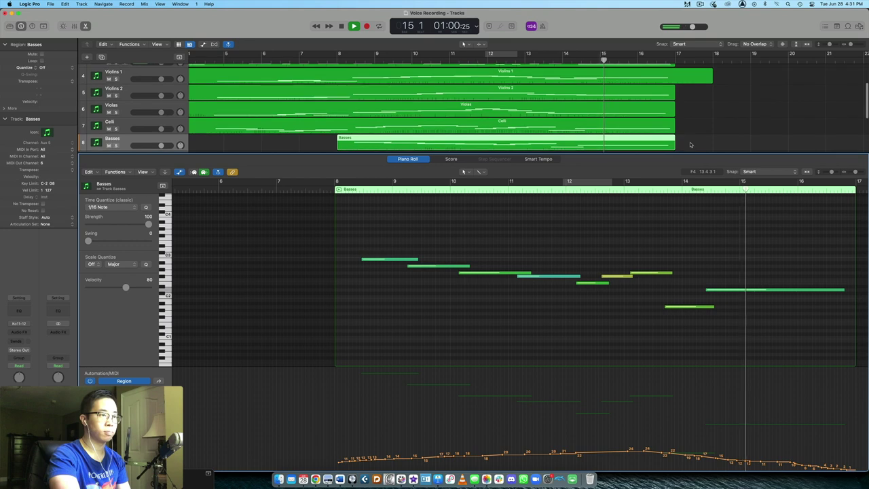
Select all string regions, show their notes together in the Piano Roll, stop playback and examine how the lines overlap, including the Celli note in bar 13.
key("super+a")
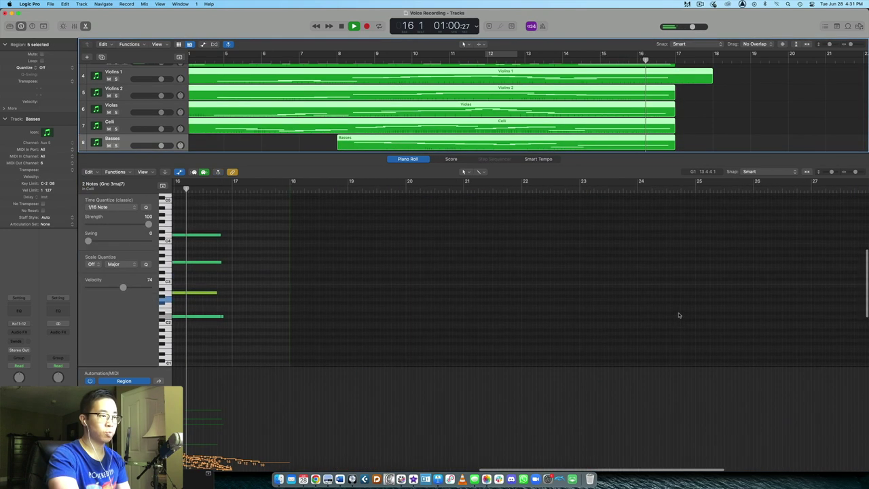
scroll(680, 315, "left", 10)
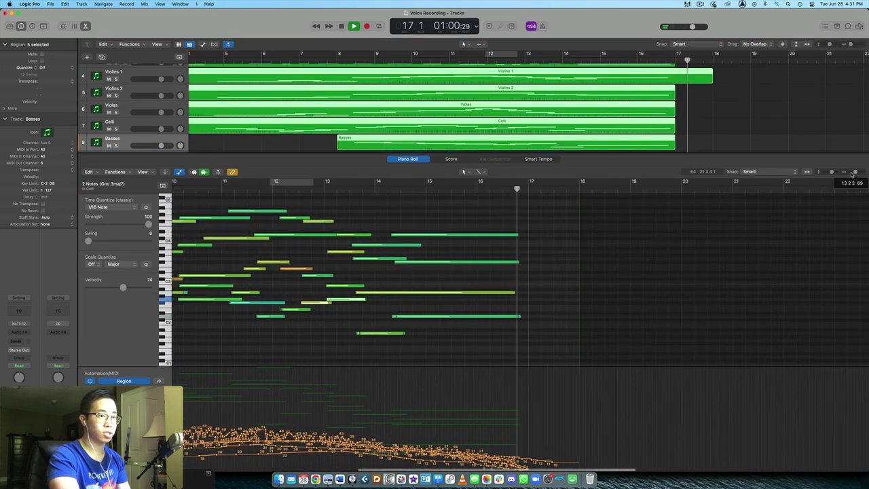
scroll(727, 258, "down", 6)
key("space")
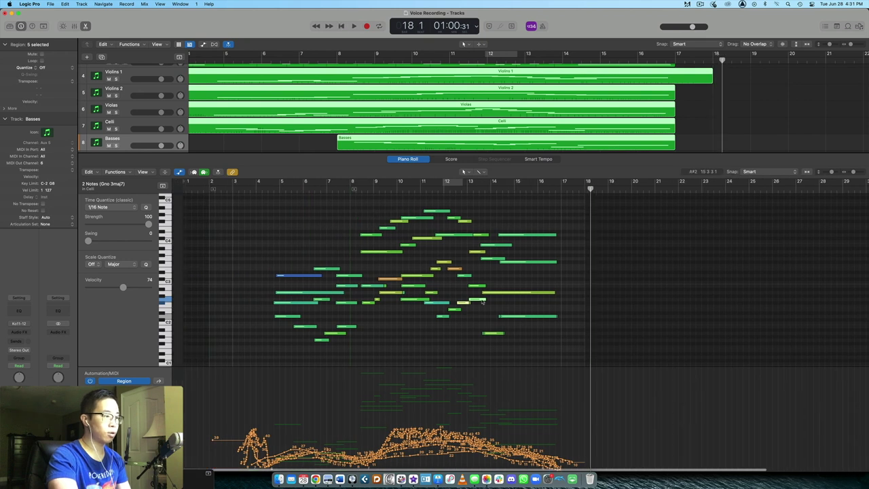
scroll(484, 302, "down", 3)
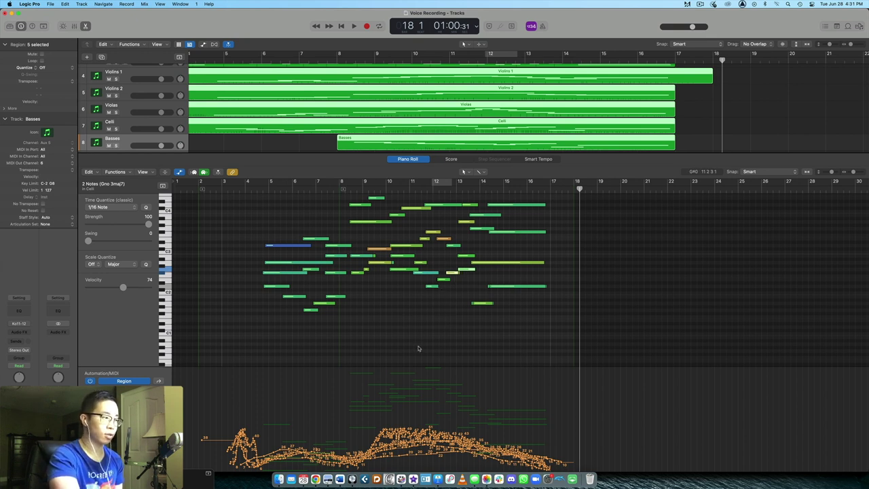
scroll(420, 343, "up", 3)
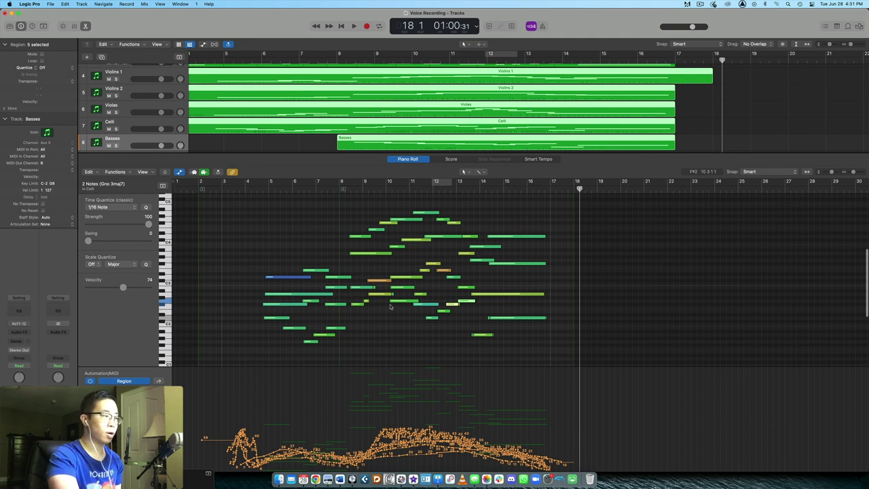
scroll(391, 307, "down", 1)
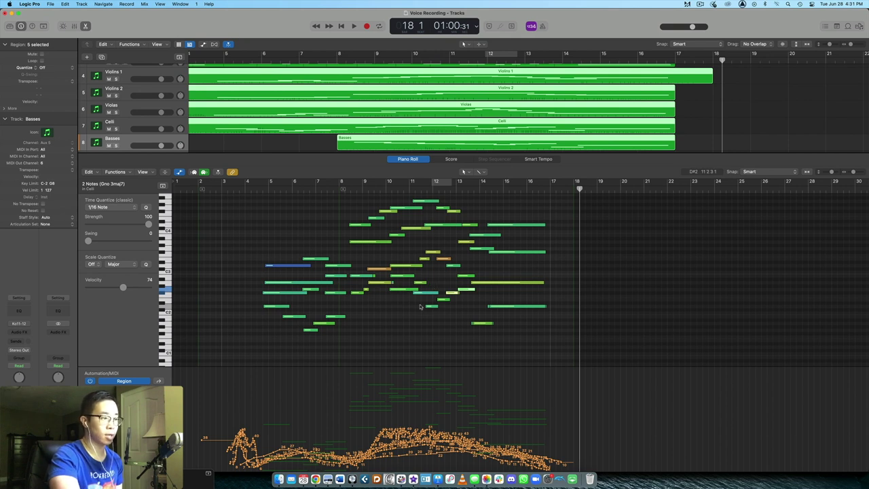
left_click(473, 290)
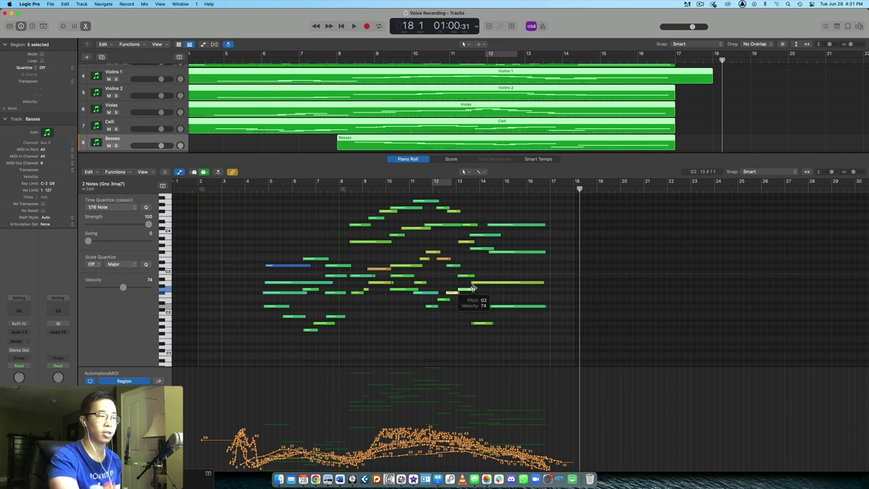
Close the Piano Roll, deselect the regions and play the full arrangement from the beginning to late bar 16.
left_click(86, 27)
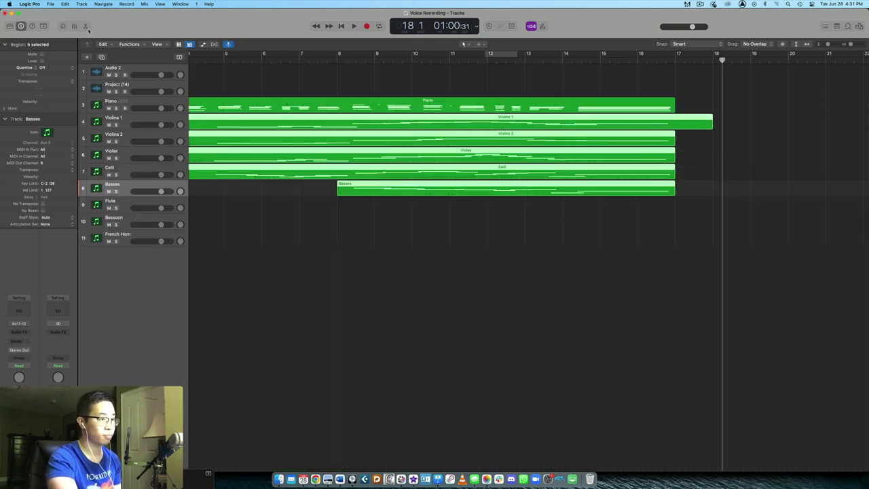
left_click(769, 114)
scroll(769, 113, "left", 5)
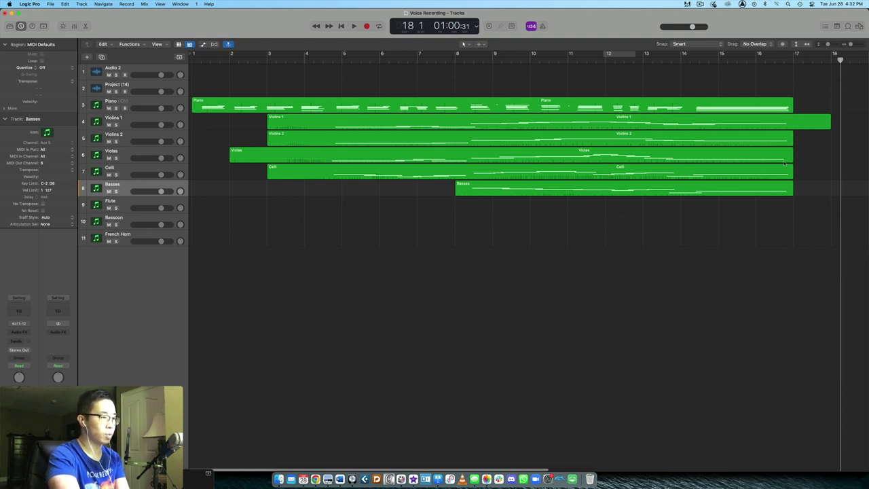
key("Return")
key("space")
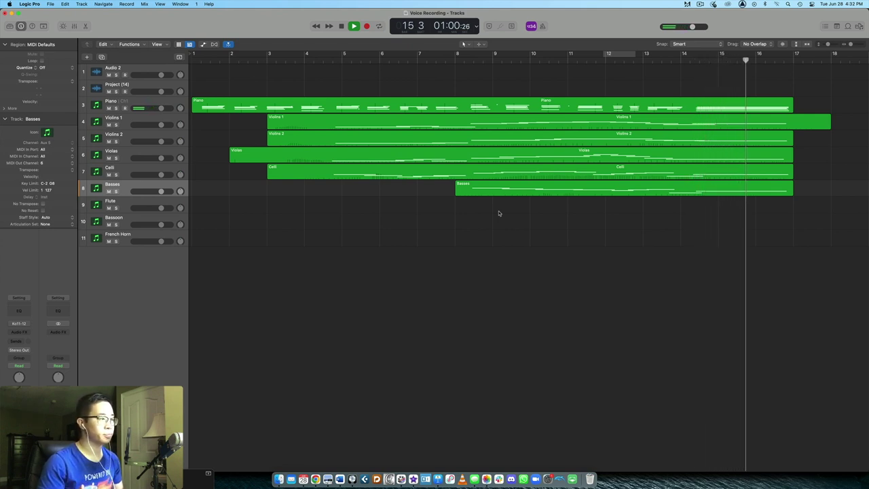
key("space")
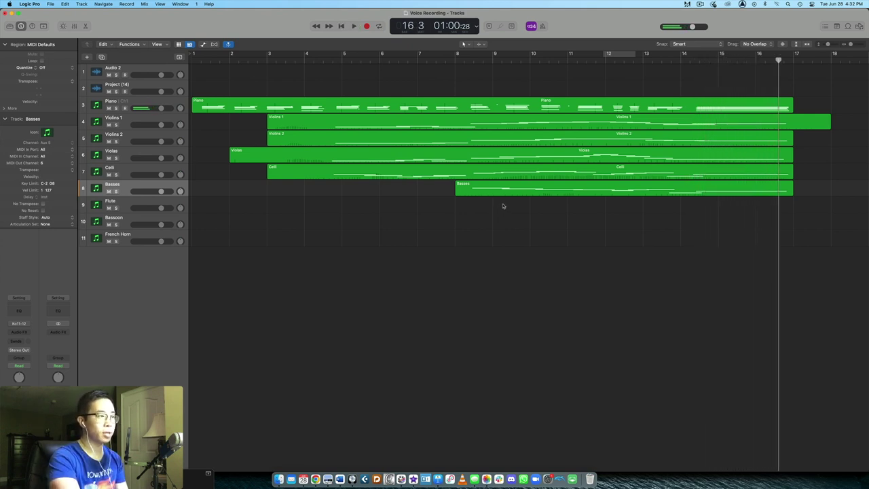
Select the Flute track and record its part from bar 8 to the end of bar 16.
key("shift+Return")
left_click(145, 206)
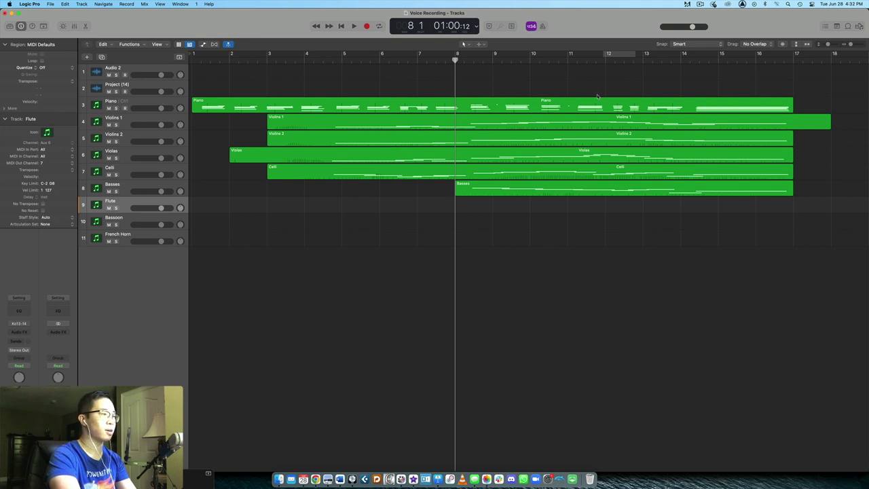
key("r")
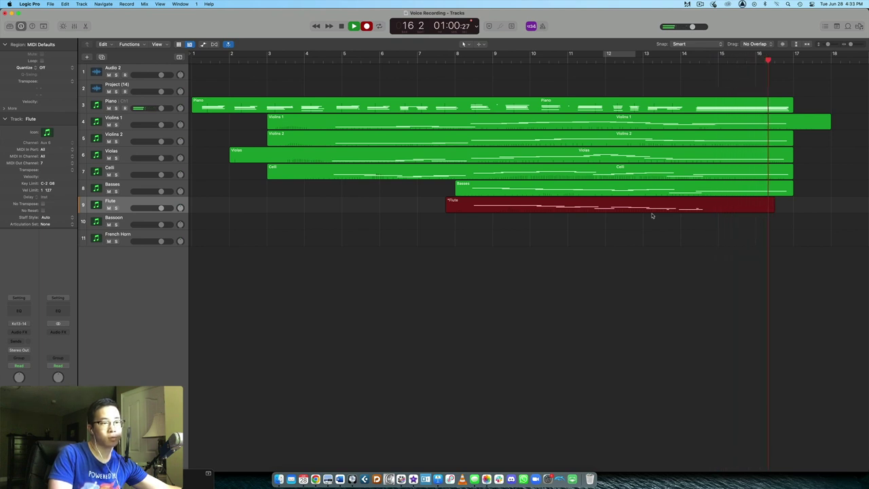
key("space")
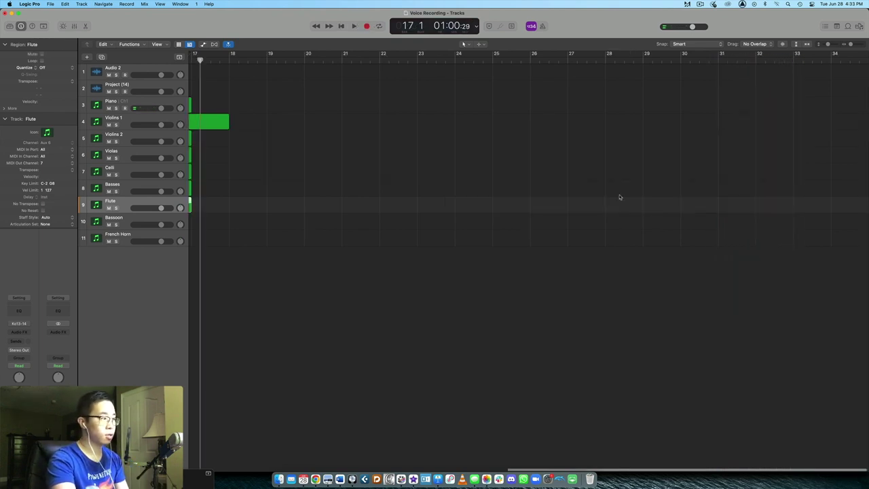
Open the recorded Flute region in the Piano Roll, enlarge its notes horizontally and play from bar 8.
scroll(602, 177, "left", 10)
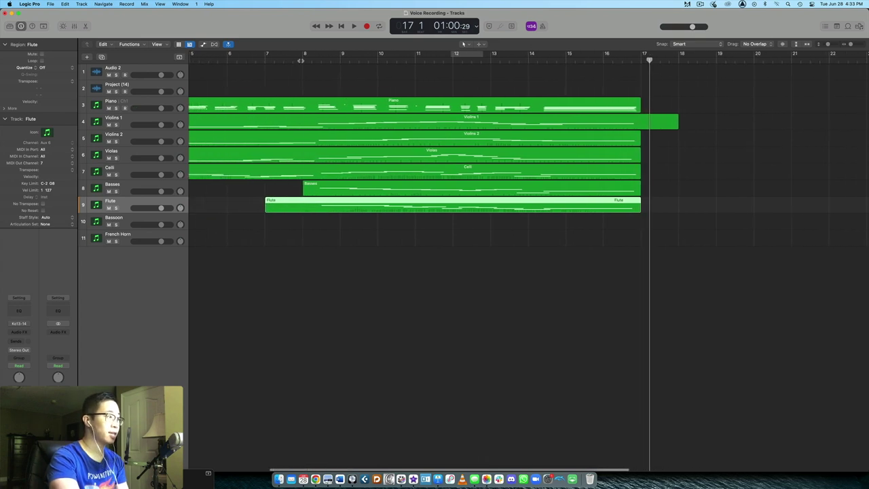
left_click(332, 186)
double_click(334, 202)
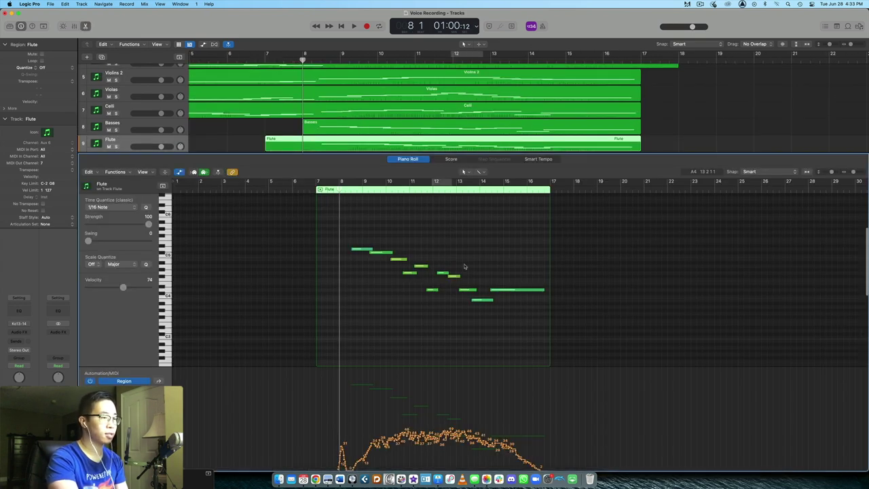
left_click_drag(855, 172, 861, 172)
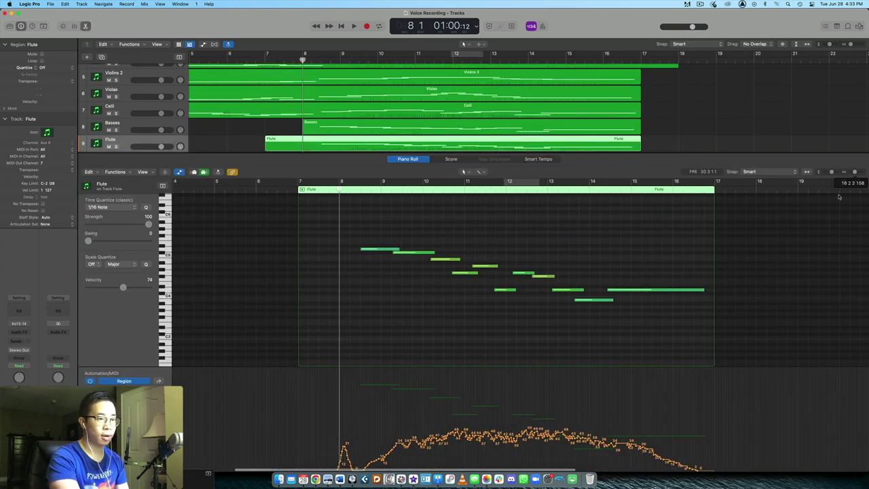
scroll(682, 245, "right", 3)
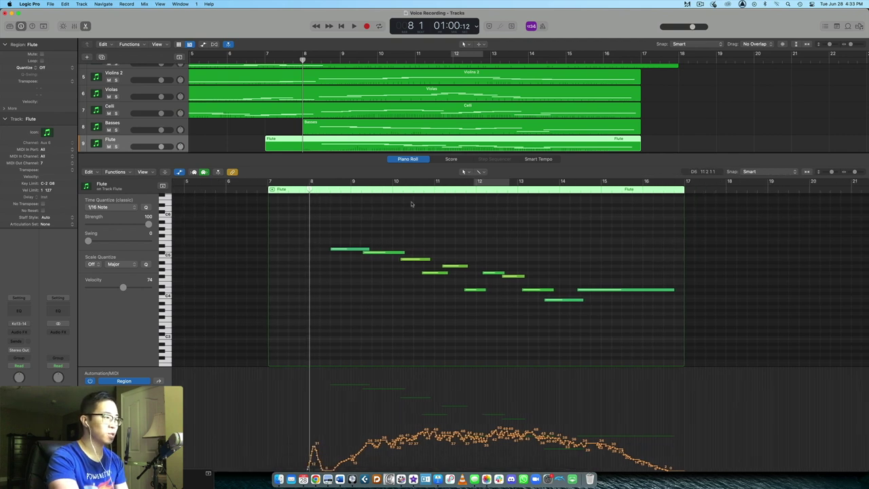
key("space")
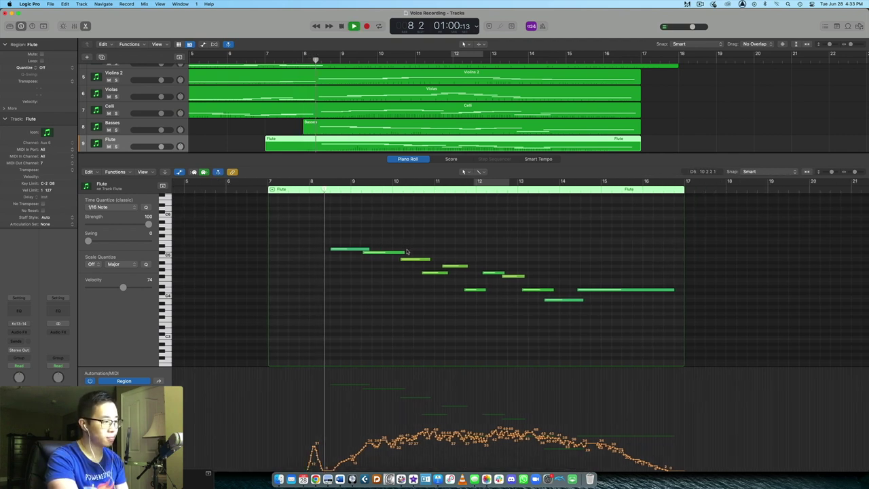
Redraw the Flute controller curve from mid-bar 7 to late bar 16 as a smooth arc peaking near 36 around bar 12, and stop playback.
key("e")
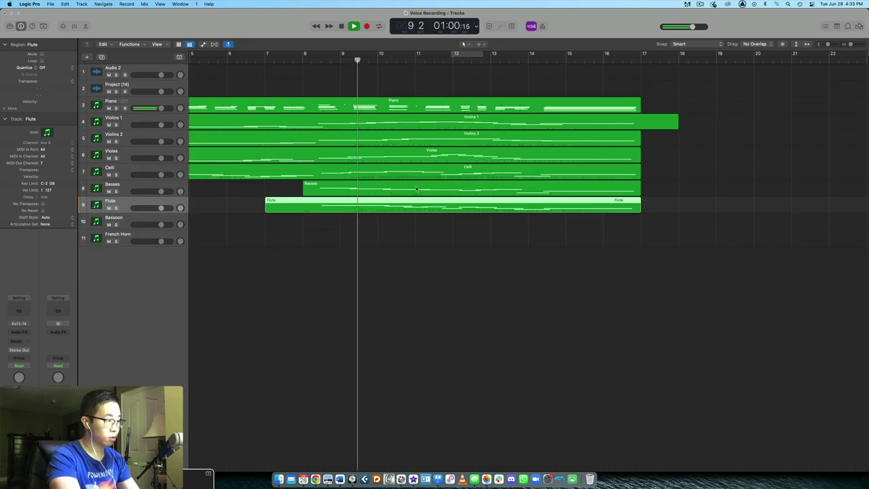
key("e")
right_click(457, 312)
key("Escape")
mouse_move(289, 465)
left_mouse_down()
mouse_move(403, 451)
mouse_move(520, 455)
mouse_move(399, 449)
mouse_move(472, 441)
mouse_move(676, 469)
left_mouse_up()
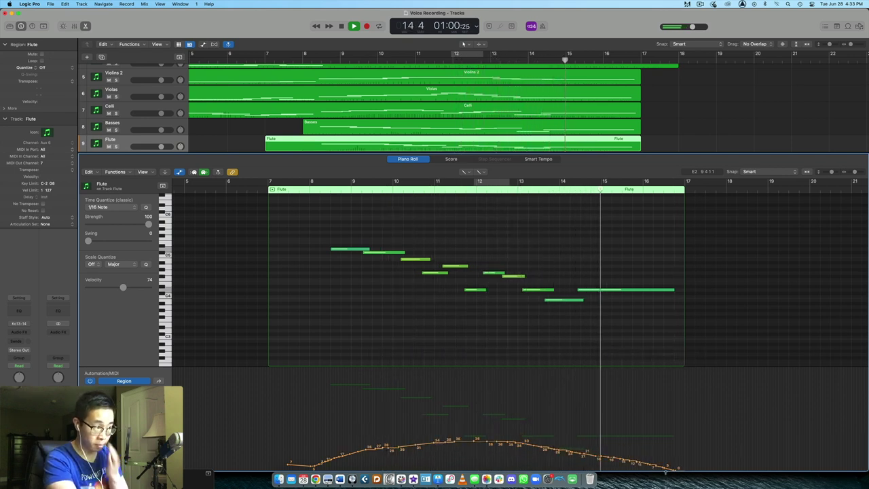
key("space")
With the Pointer tool, remove the Flute's lower note starting in late bar 10 and extend the preceding note into bar 11 to cover it.
key("t")
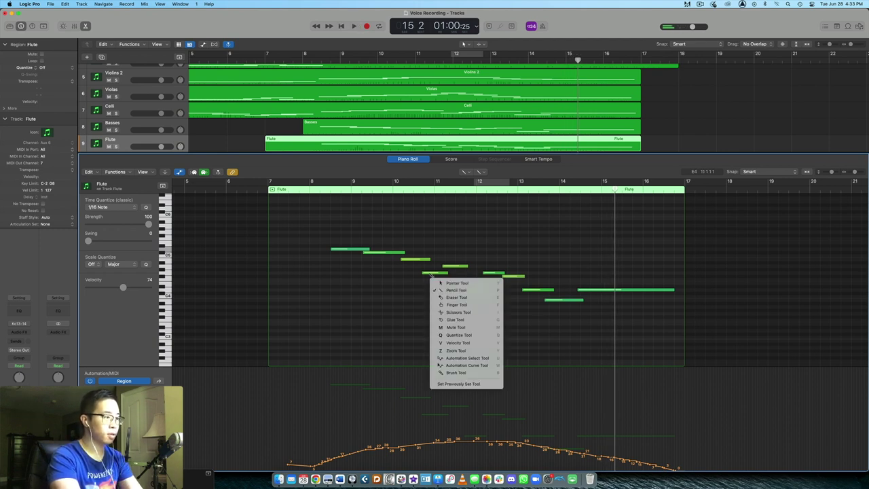
key("t")
key("t")
left_click(435, 282)
left_click(432, 273)
left_click_drag(432, 261, 440, 268)
Delete the Flute's last two notes, extend the bar 13 note to late bar 16, and play from bar 8.
left_click(562, 300)
key("Delete")
key("Delete")
left_click_drag(553, 290, 672, 299)
left_click(312, 182)
key("space")
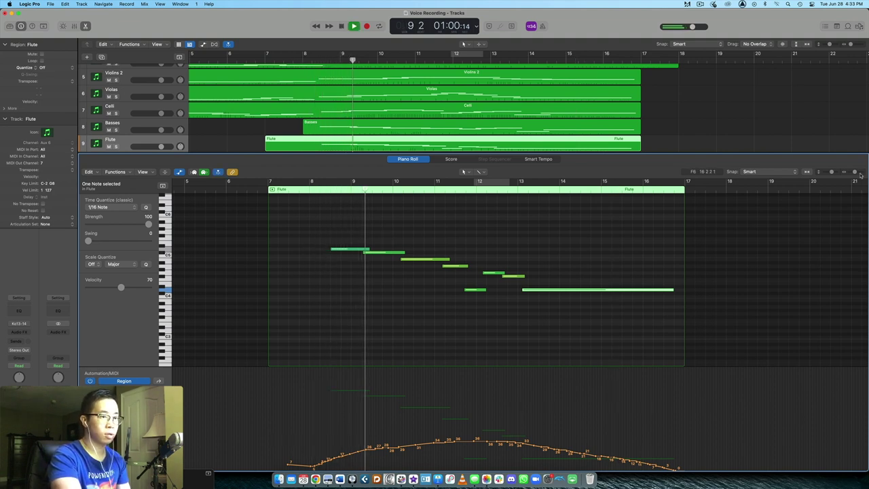
Start the first Flute note slightly earlier and the bar 10 note slightly later, and play from bar 8 to late bar 16.
key("z")
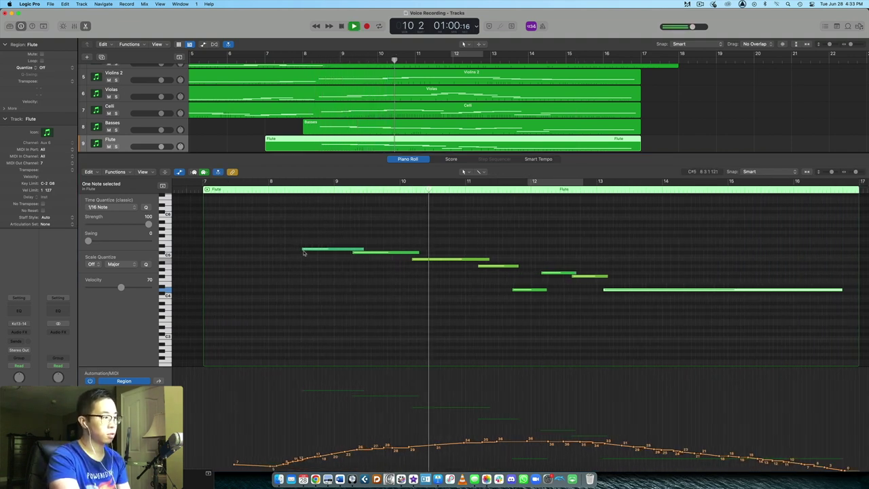
left_click_drag(303, 249, 297, 249)
key("space")
left_click_drag(412, 259, 417, 259)
left_click(282, 192)
key("space")
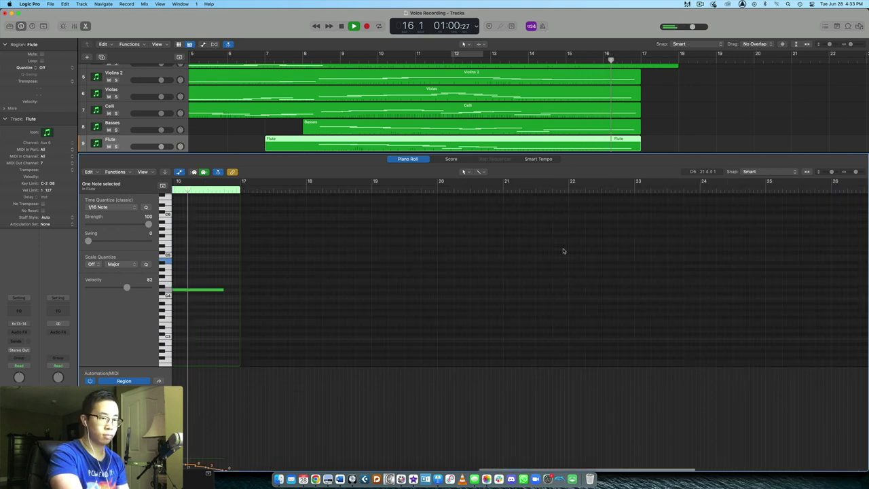
scroll(560, 238, "left", 10)
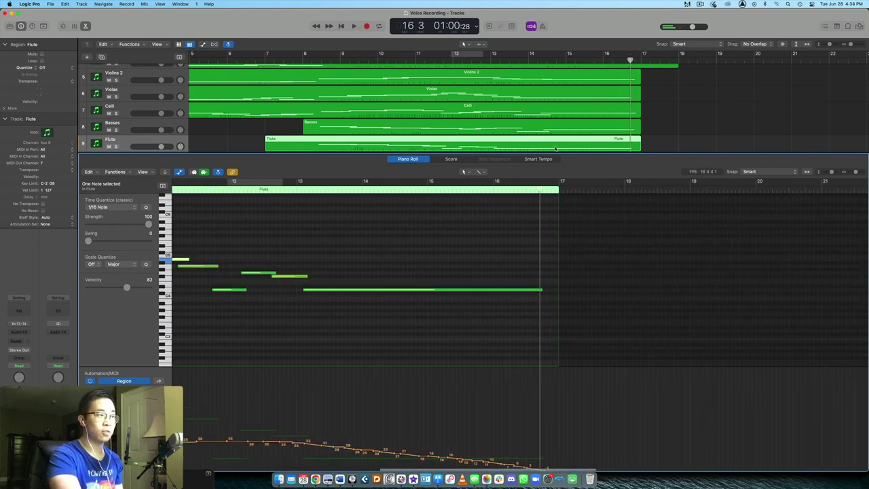
scroll(555, 110, "down", 3)
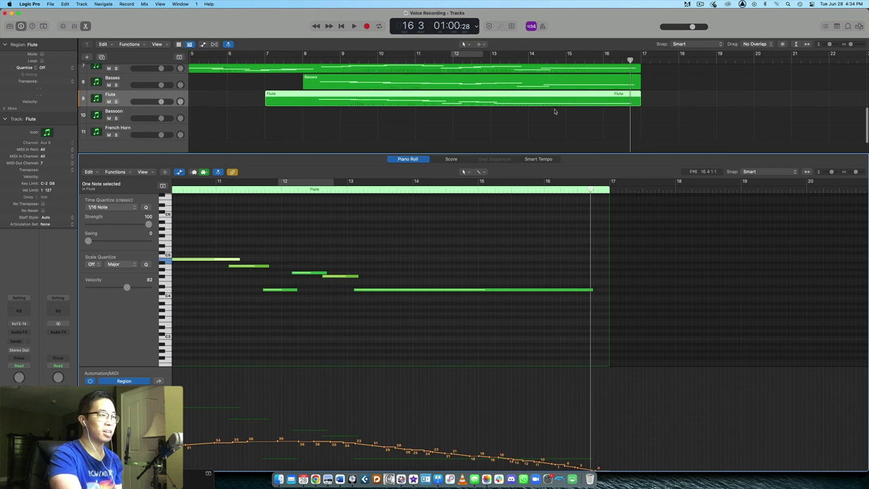
Select the Bassoon track, close the Piano Roll, and play from the beginning, recording the Bassoon part from late bar 3 to the end of bar 16.
scroll(555, 112, "left", 5)
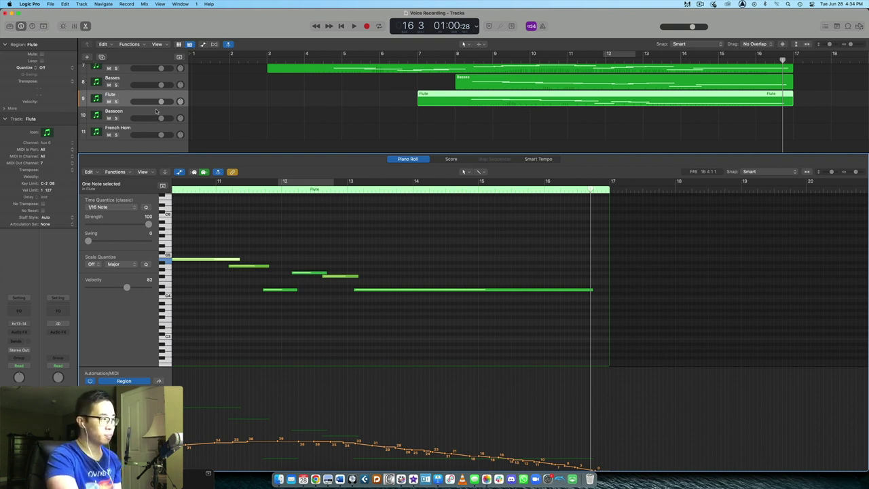
left_click(156, 111)
scroll(160, 102, "up", 3)
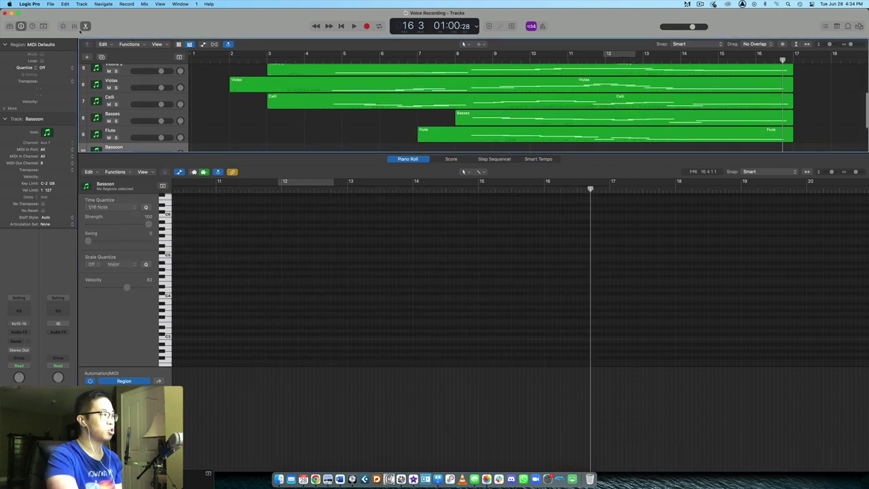
left_click(85, 26)
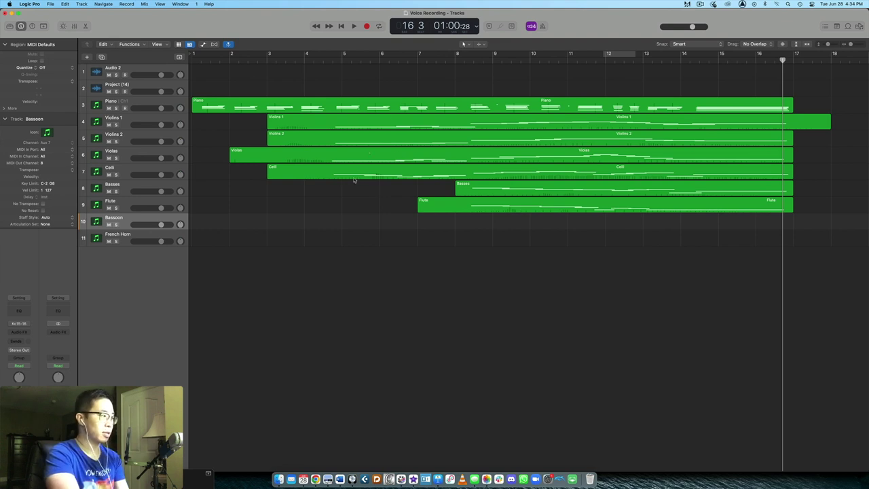
key("Return")
key("space")
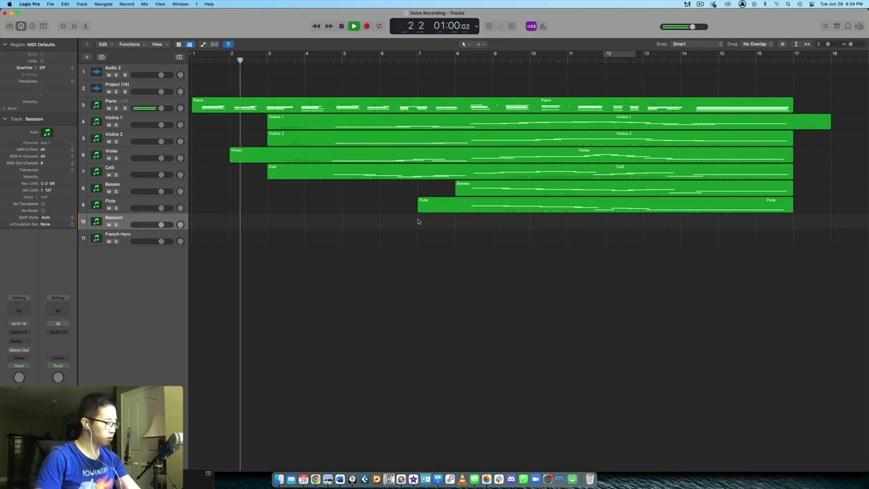
key("r")
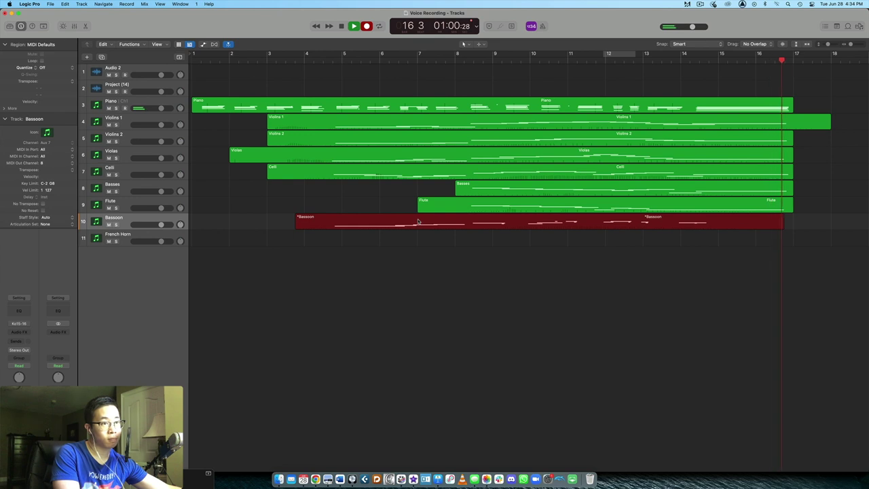
key("space")
Set the playhead to mid bar 4, open the Piano track's Kontakt window at the CSP Piano instrument, and start playback.
scroll(415, 216, "left", 5)
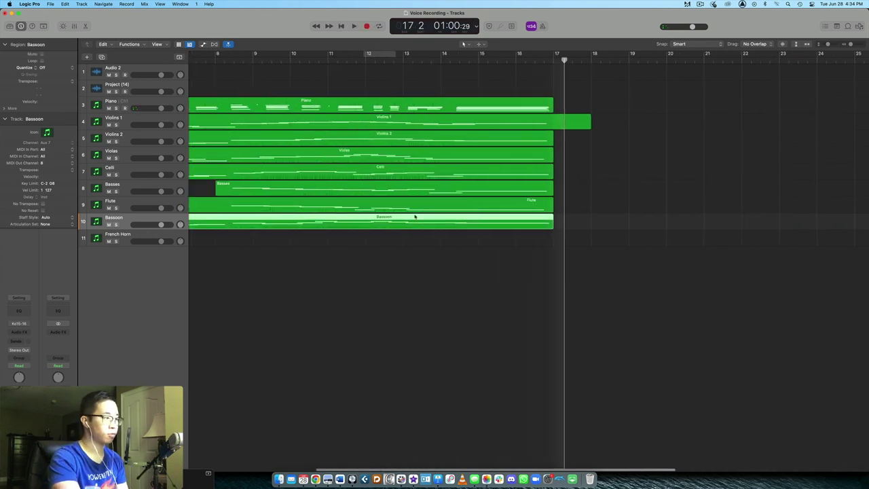
scroll(415, 216, "left", 5)
left_click(284, 54)
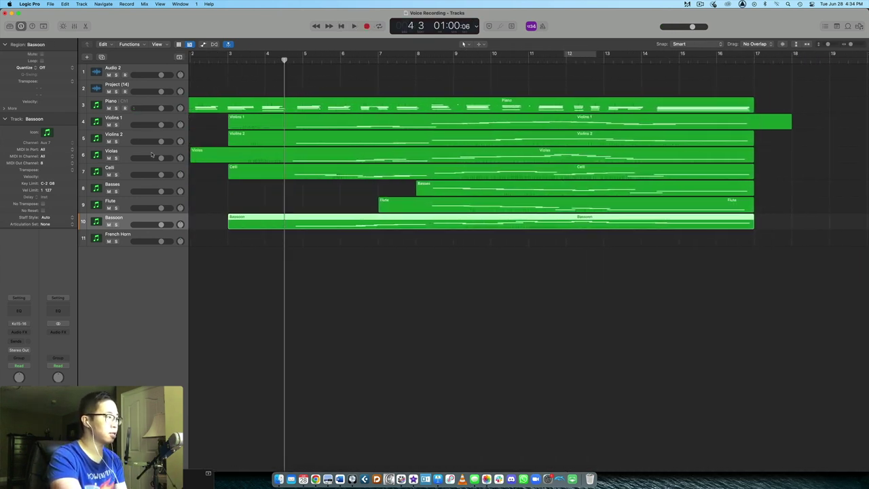
left_click(124, 107)
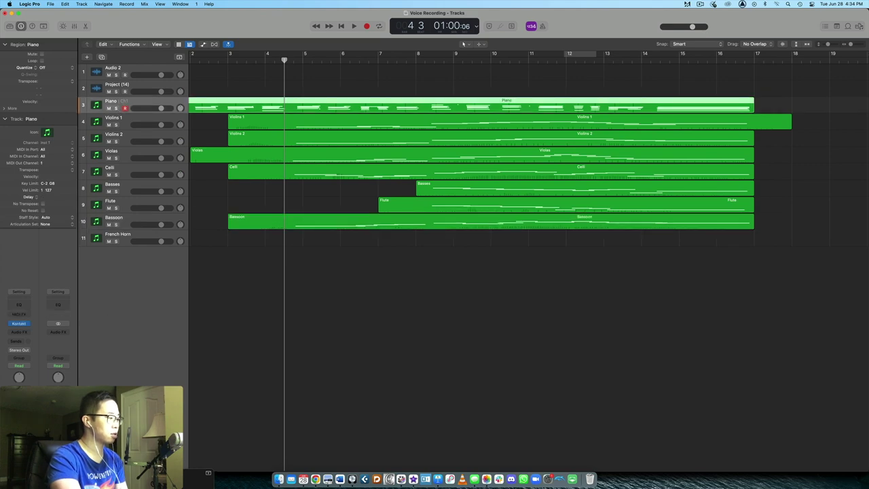
key("v")
left_click_drag(380, 188, 214, 213)
scroll(376, 307, "up", 5)
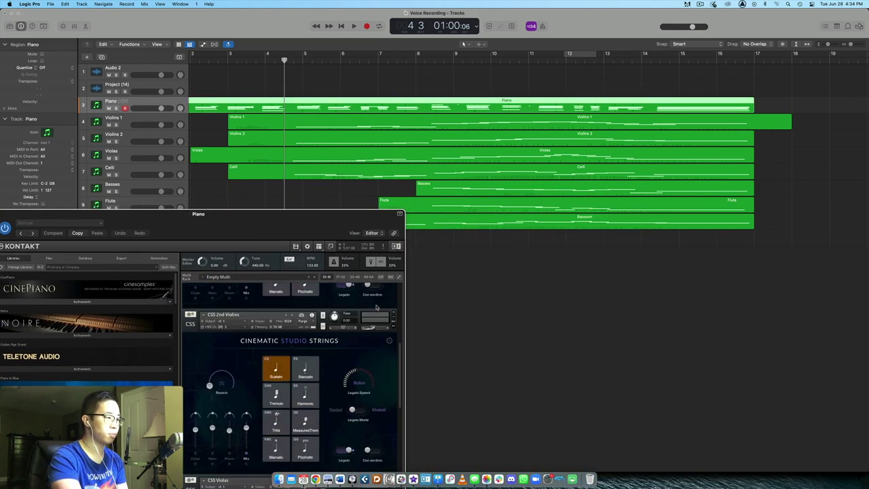
scroll(377, 308, "up", 5)
left_click_drag(338, 207, 163, 31)
key("space")
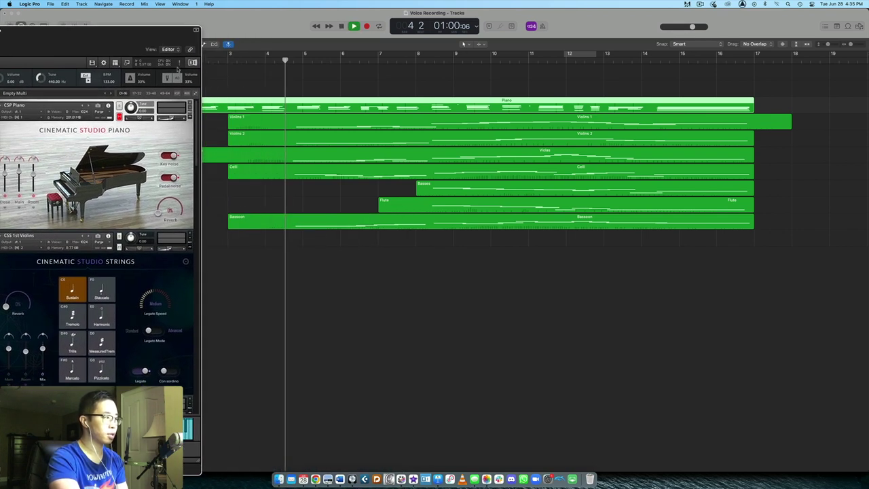
left_click_drag(108, 37, 145, 35)
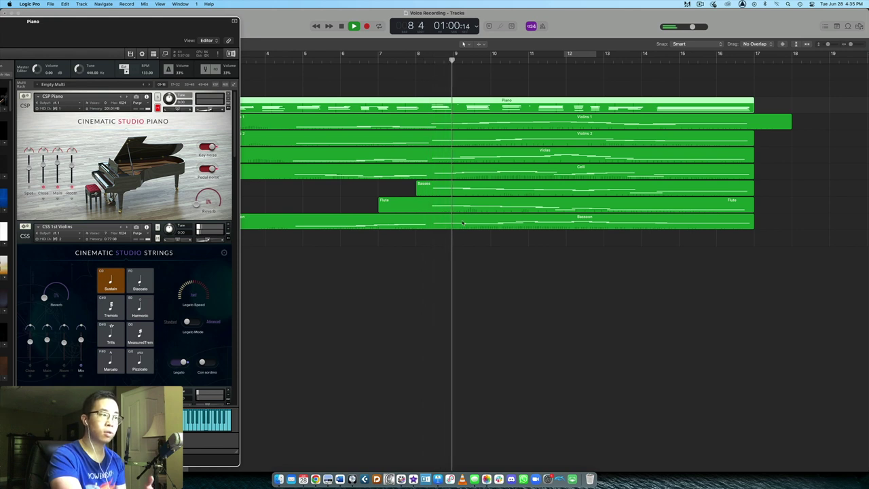
Open the Bassoon region in the Piano Roll, examine its notes and modulation while playing, and stop in bar 15.
left_click(494, 231)
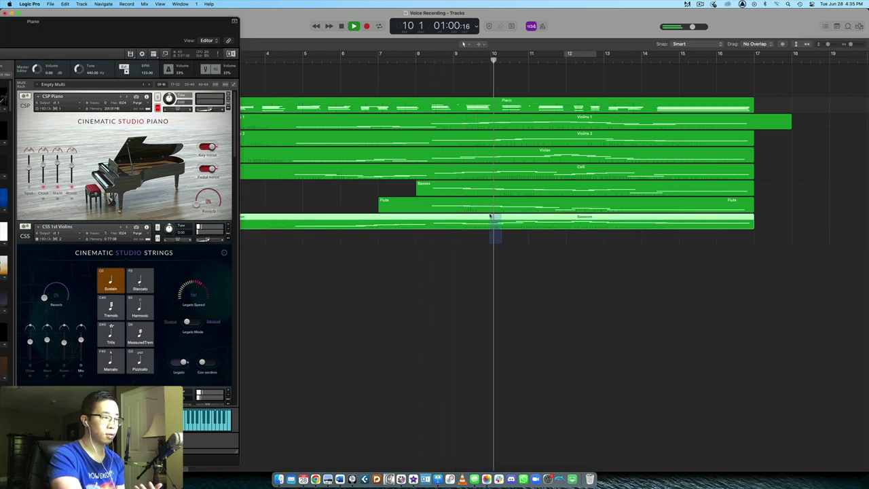
double_click(495, 224)
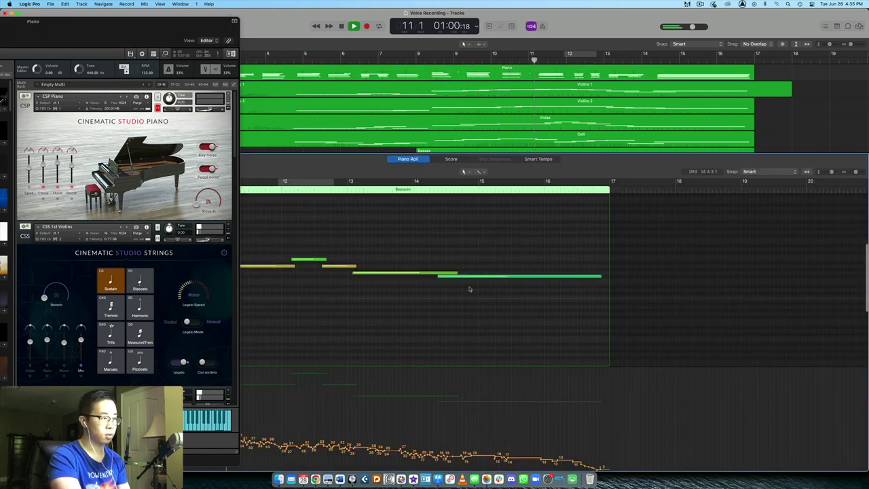
scroll(441, 299, "left", 5)
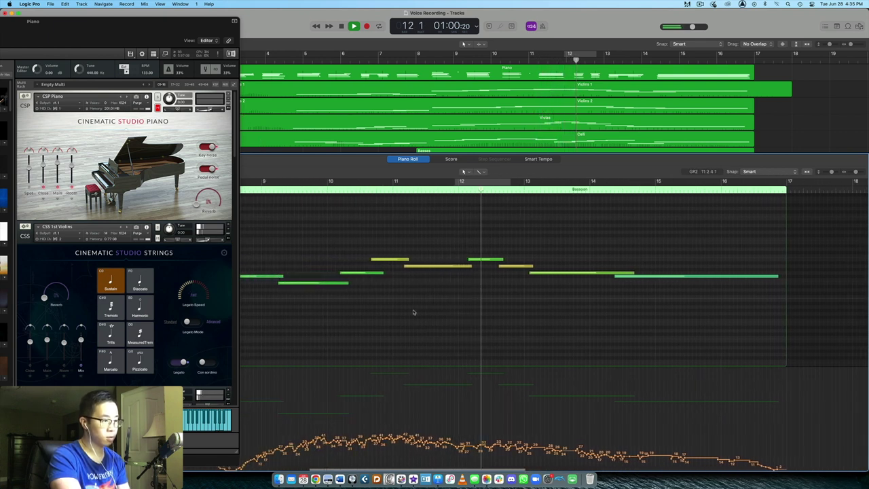
scroll(493, 294, "left", 3)
scroll(541, 290, "right", 5)
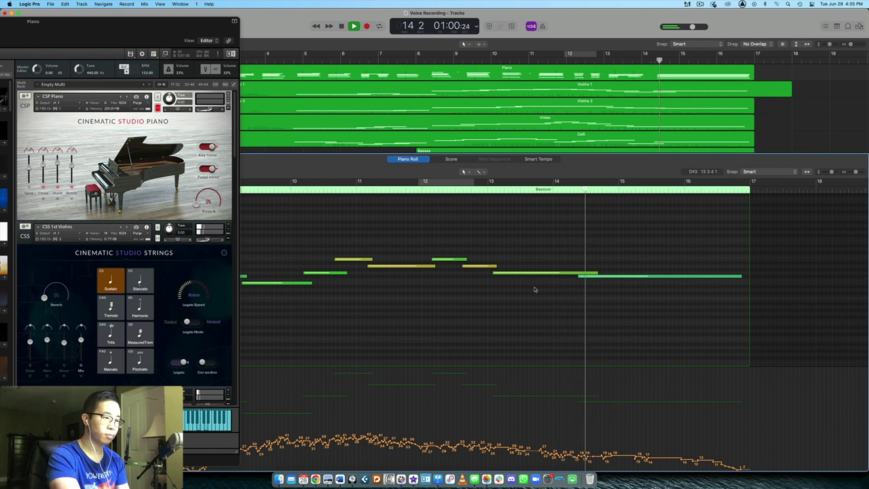
key("space")
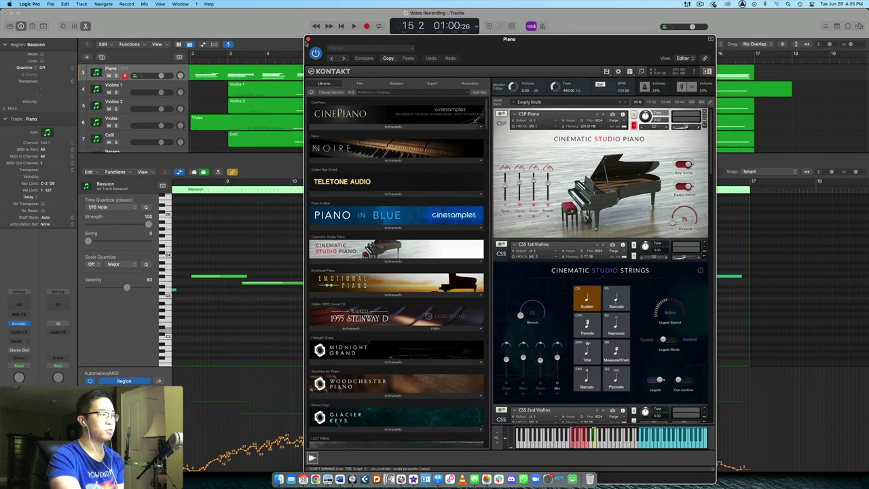
Close the Kontakt window and the Piano Roll, and clear the region selection.
left_click(308, 40)
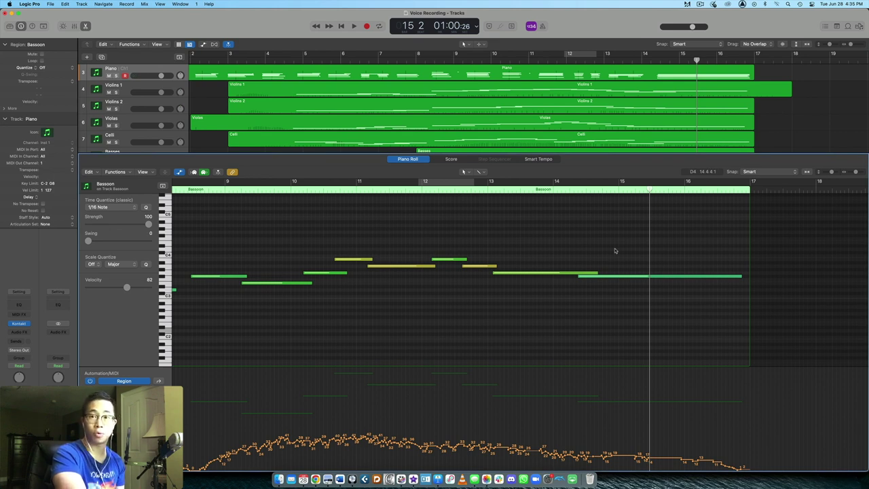
scroll(616, 251, "left", 5)
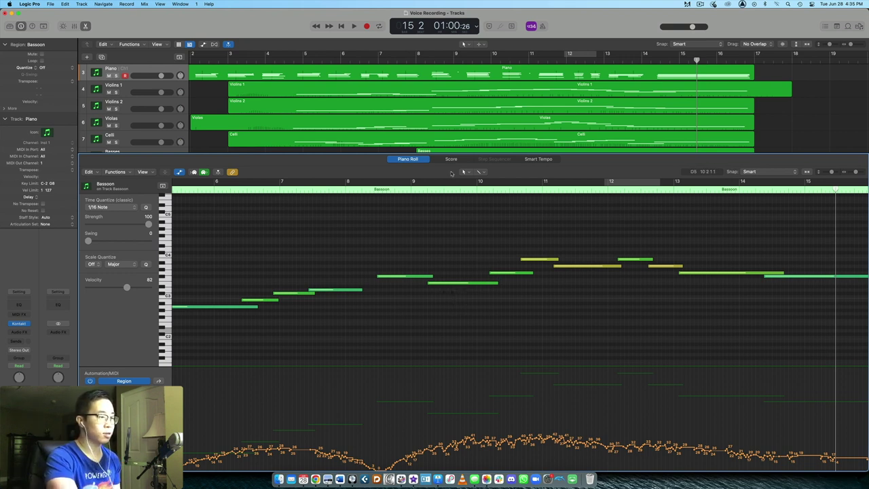
key("p")
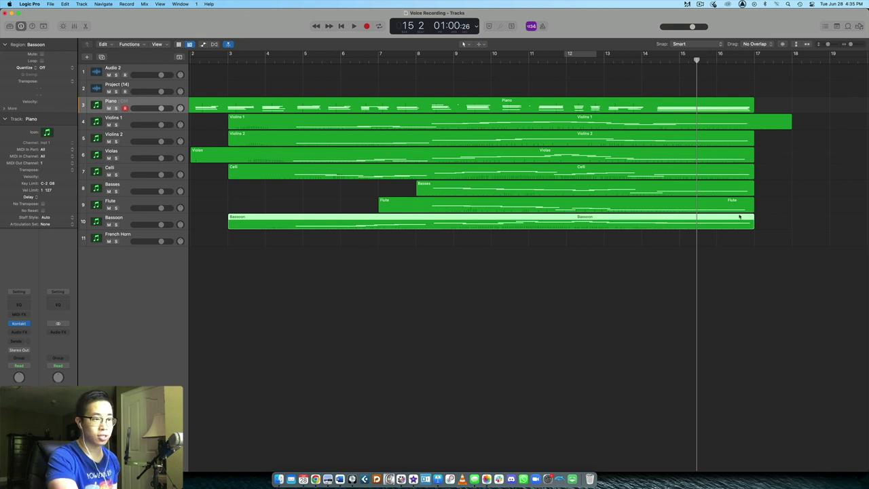
left_click(777, 220)
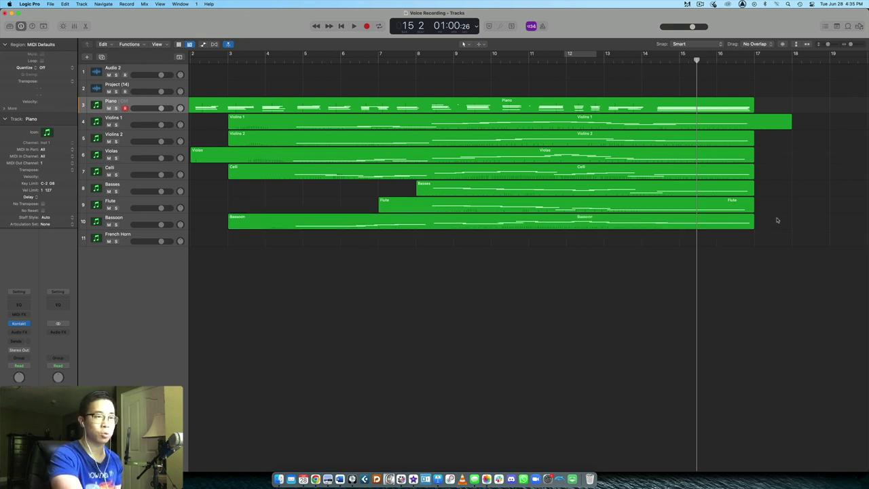
scroll(778, 220, "left", 3)
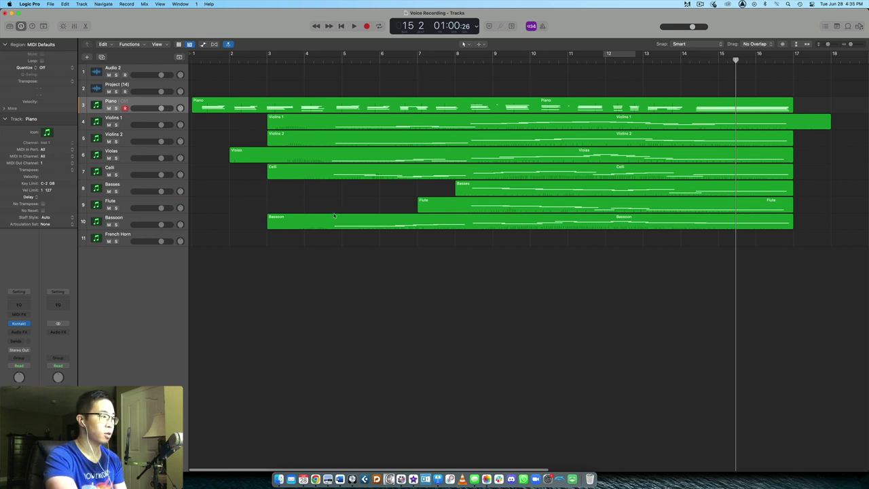
Select the French Horn track and play the passage in bar 12, stopping at bar 13.
left_click(159, 222)
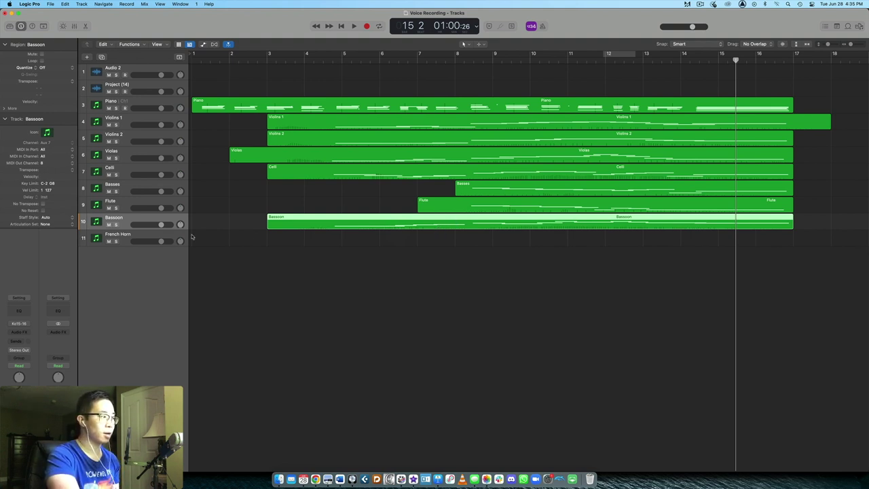
left_click(171, 238)
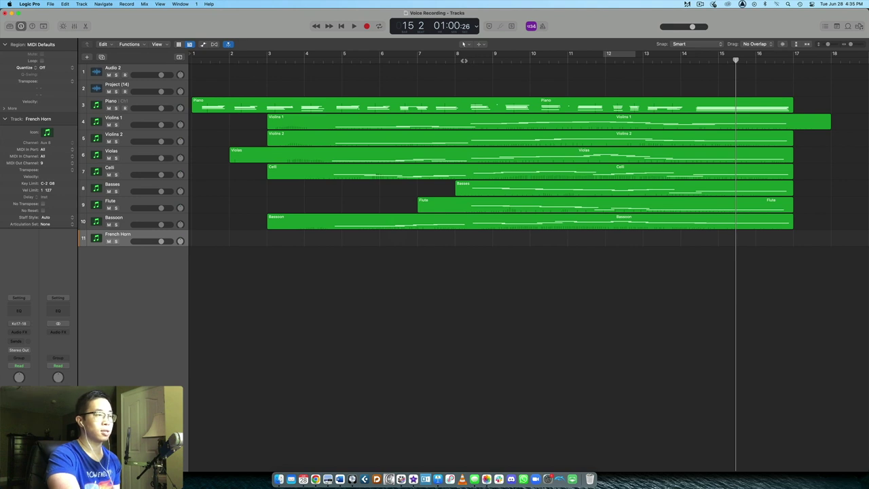
key("comma")
key("comma")
key("comma")
key("space")
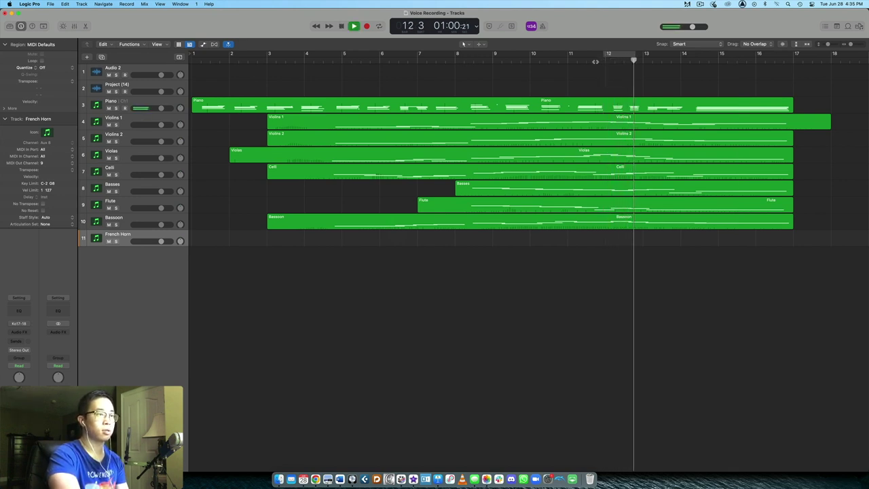
key("space")
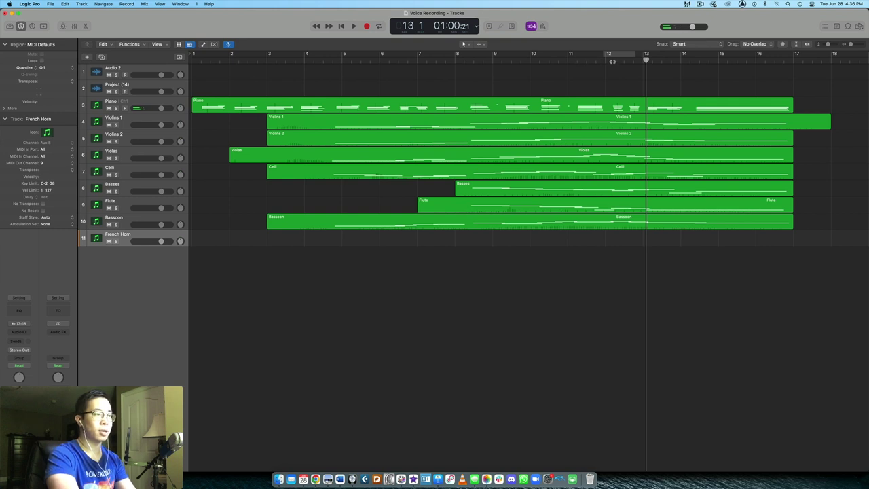
Try recording a French Horn part from bar 11 into bar 15, and delete the take.
key("comma")
key("comma")
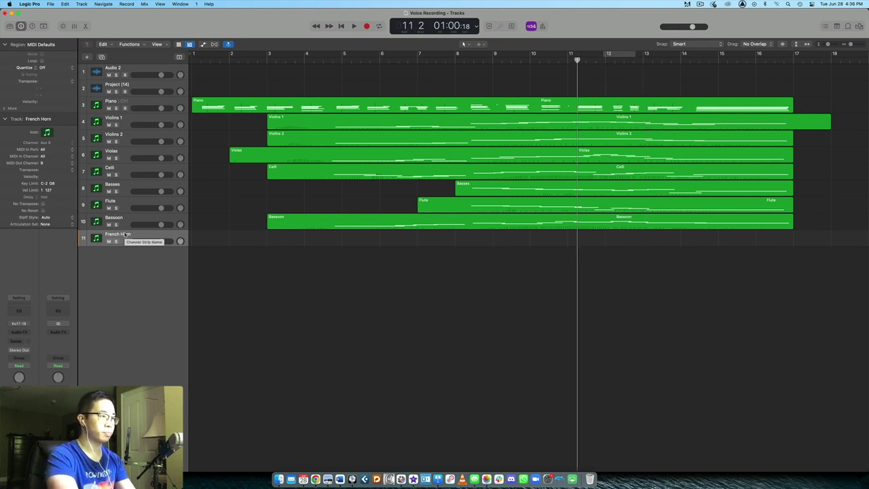
key("r")
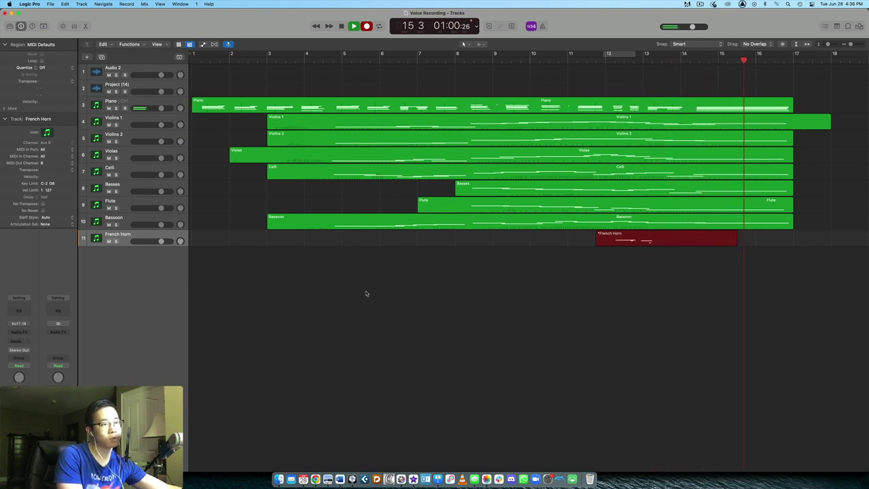
key("space")
key("Delete")
Record the French Horn part from bar 11 to the end of bar 16.
left_click(550, 61)
key("r")
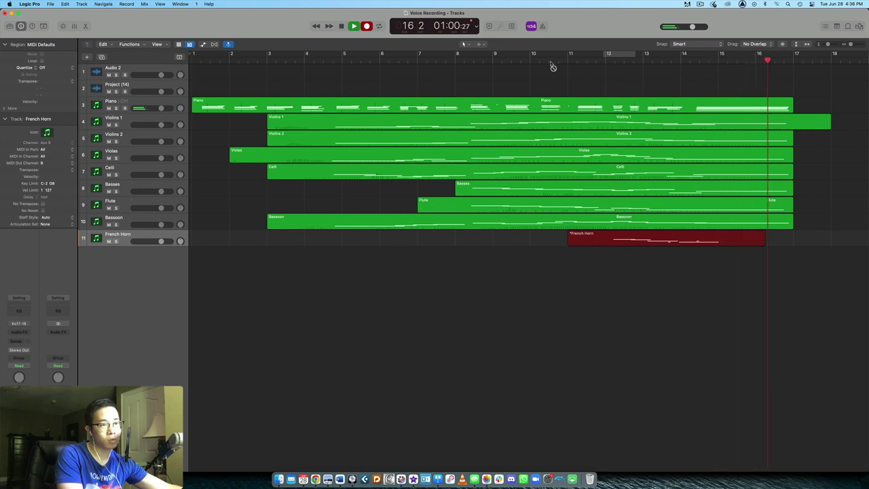
key("space")
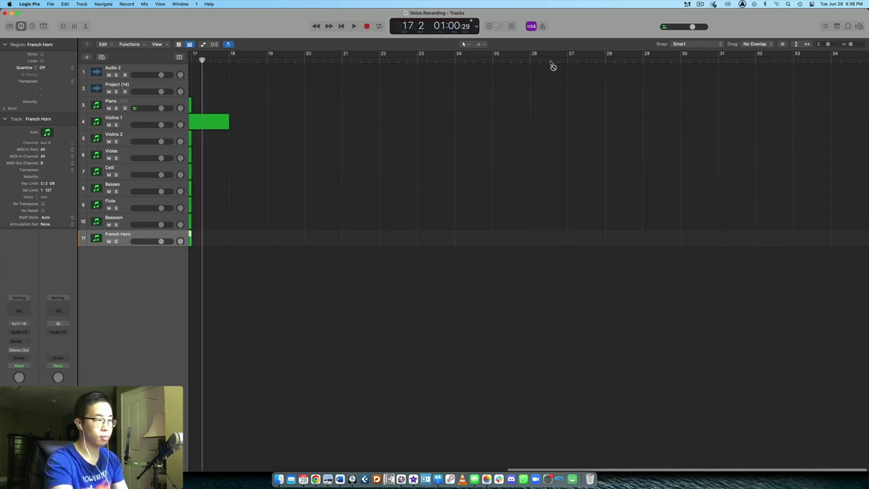
In the French Horn's Piano Roll, redraw the modulation with the Pencil tool, swelling from bar 12 and fading to 0 at bar 16's end.
double_click(453, 238)
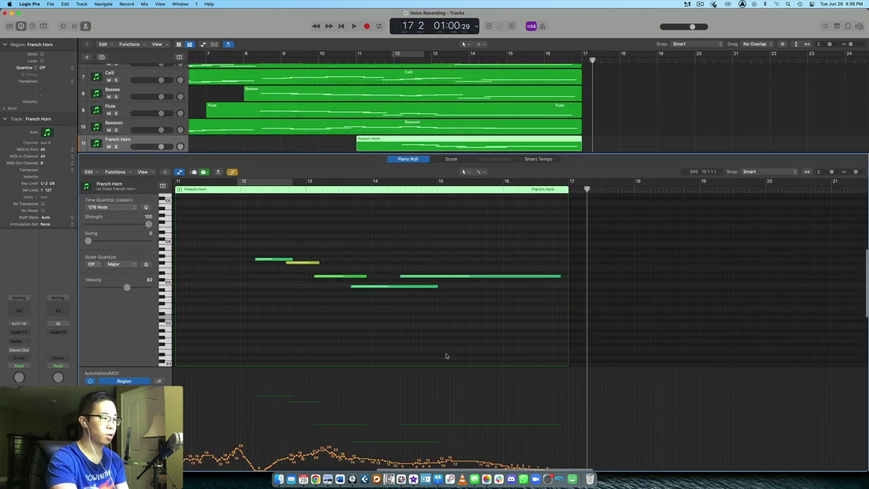
key("t")
key("p")
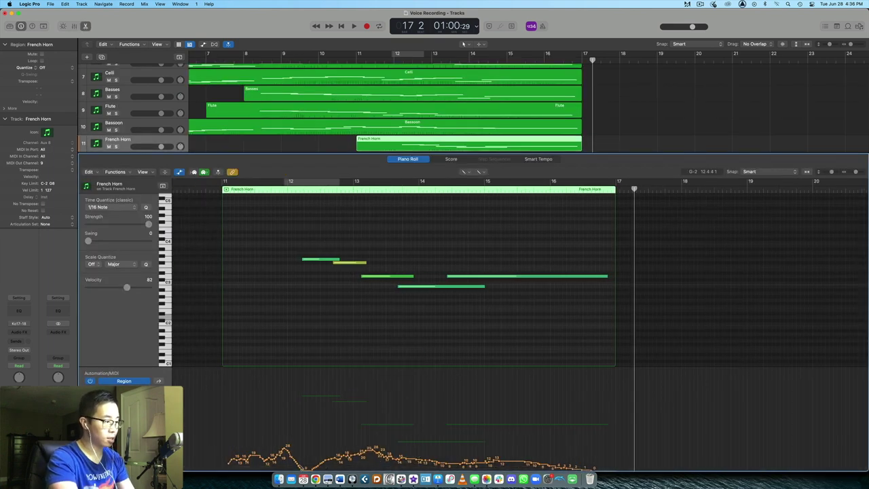
left_click_drag(270, 464, 340, 458)
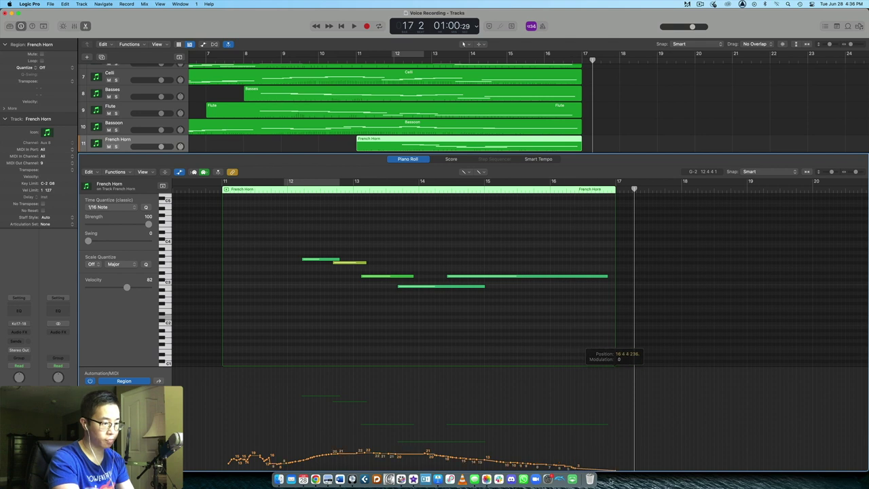
With the Pointer tool, start the French Horn's first two notes slightly earlier and play from late bar 11.
left_click(288, 188)
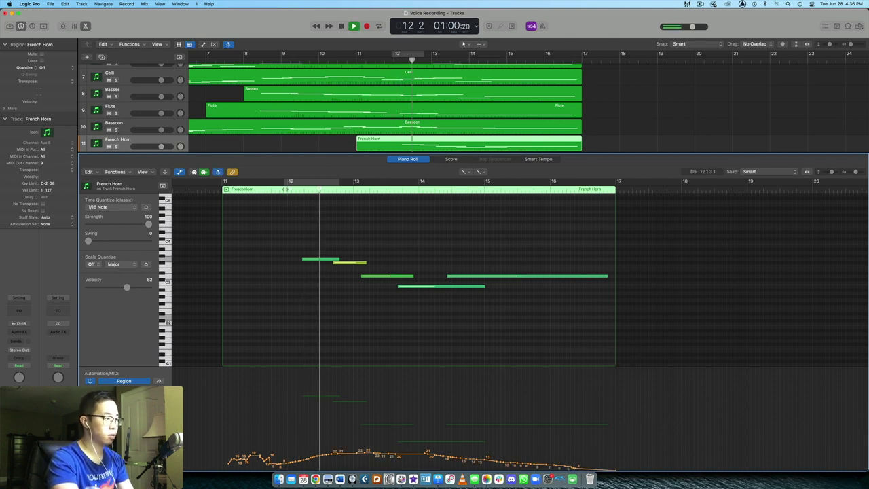
key("comma")
key("t")
left_click(333, 252)
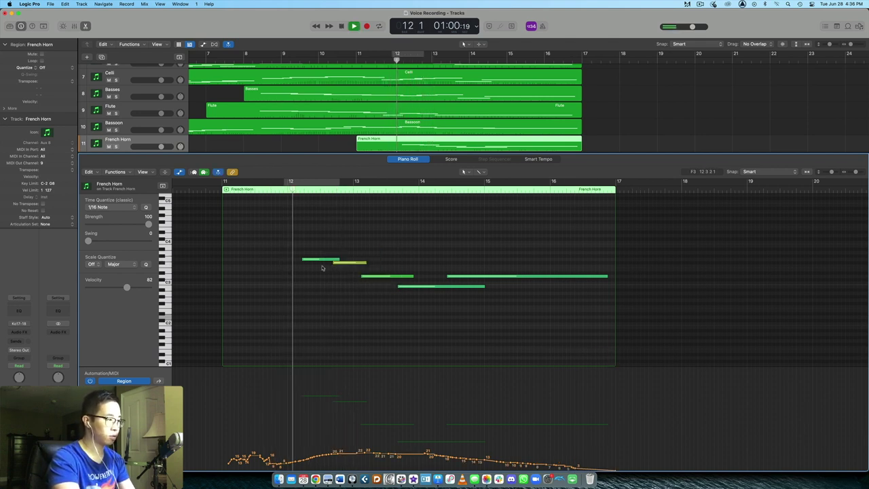
key("space")
left_click(335, 261)
left_click_drag(334, 263, 329, 262)
left_click(271, 188)
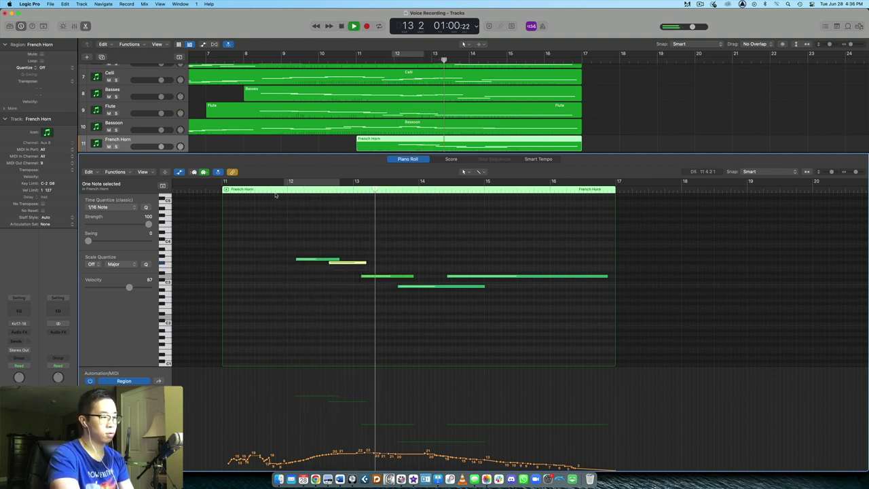
Shift the French Horn's third and fourth notes slightly earlier, and play from late bar 11 to the end of bar 16.
key("space")
left_click(400, 278, "shift")
left_click_drag(400, 277, 396, 277)
left_click(272, 189)
key("space")
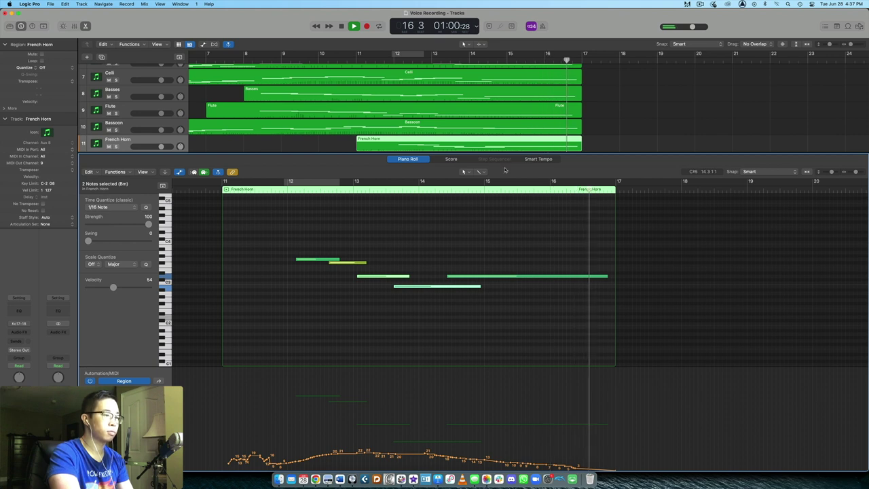
Deselect the French Horn region and close the Piano Roll.
left_click(626, 118)
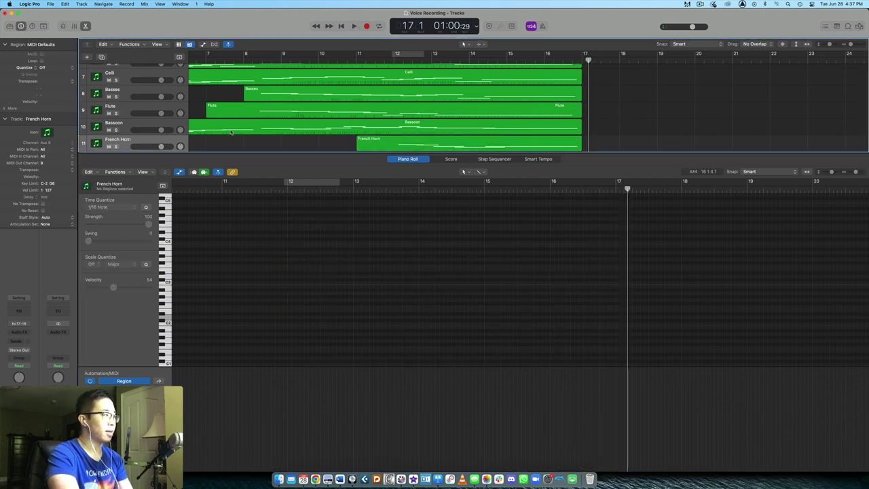
scroll(625, 117, "up", 5)
key("e")
left_click_drag(851, 43, 548, 165)
left_click_drag(850, 44, 853, 44)
Play the arrangement from the beginning to bar 2, stop, and select the Piano track.
key("Return")
key("space")
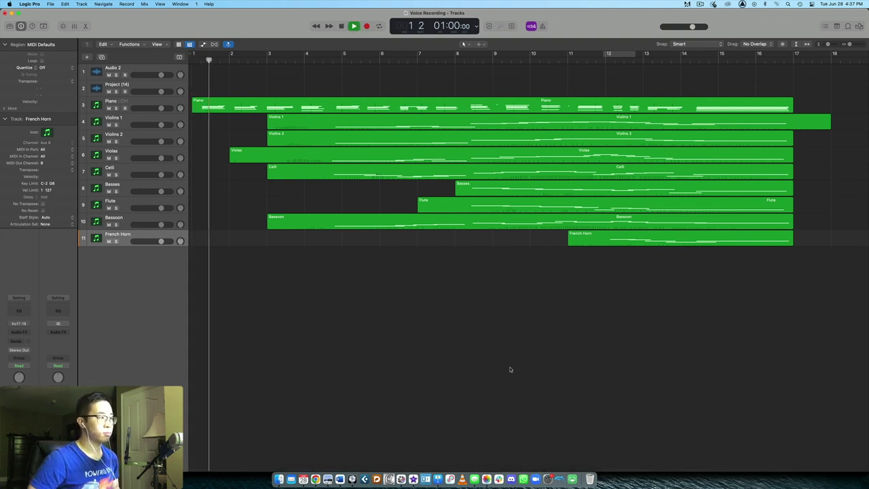
key("space")
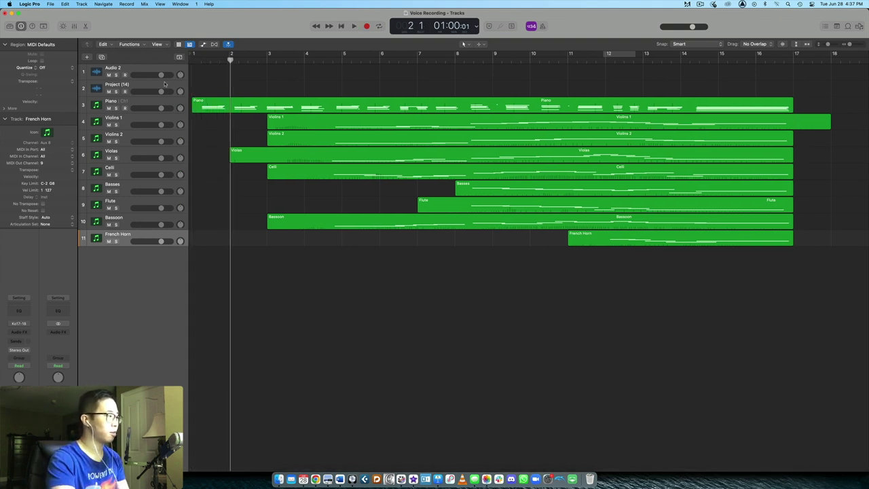
left_click(136, 105)
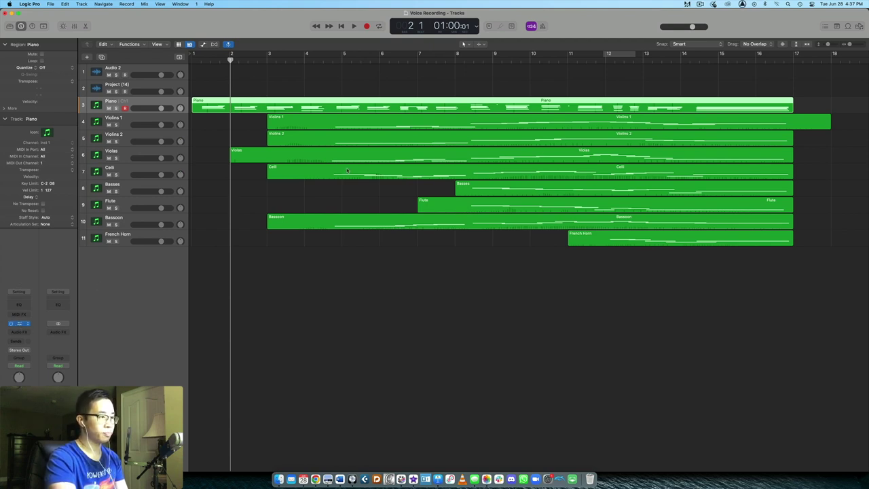
View the Piano track's Kontakt instrument, then close its window and deselect the Piano region.
key("v")
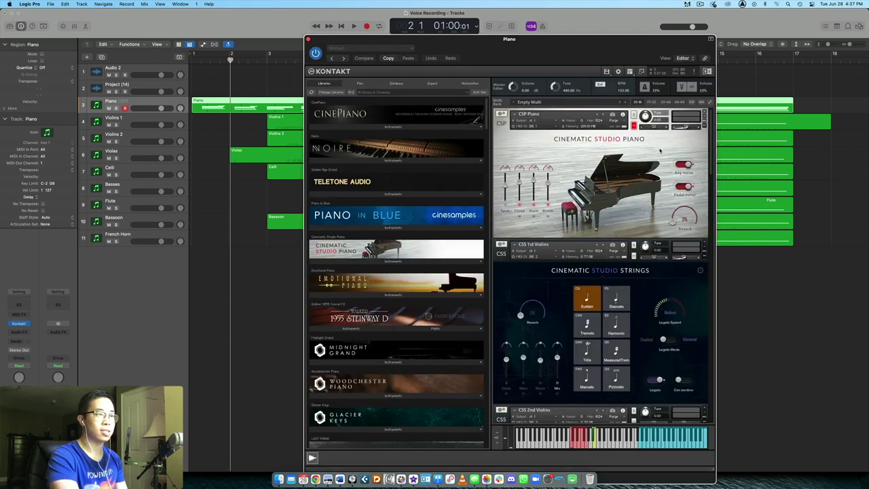
left_click_drag(650, 51, 418, 62)
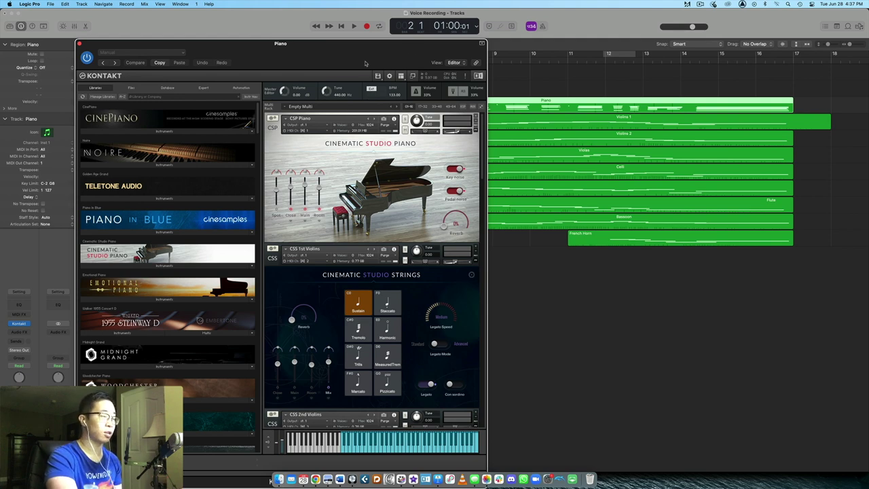
left_click(79, 43)
left_click(730, 329)
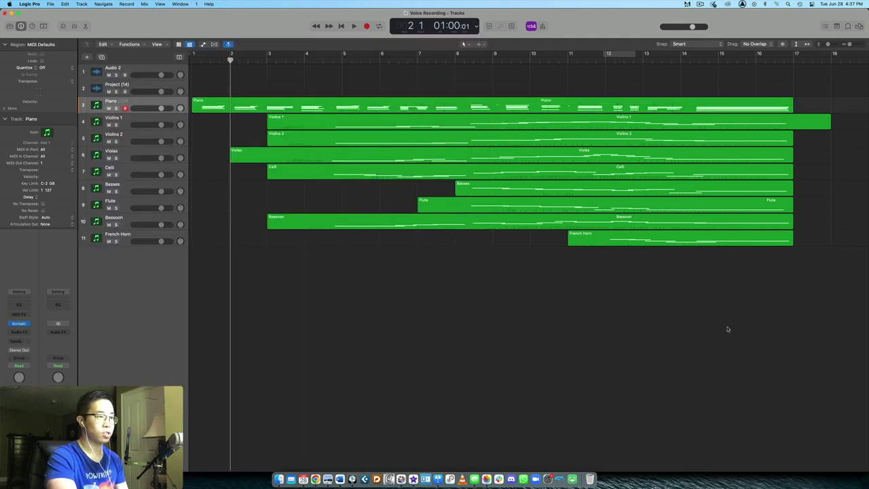
Trim the end of the Violins 1 region back to bar 17 and save the project.
left_click_drag(830, 128, 792, 133)
left_click(816, 140)
key("super+s")
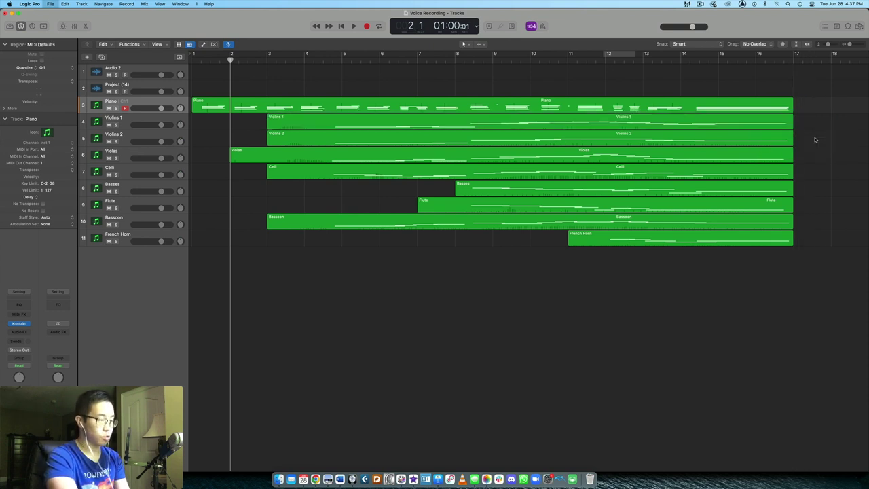
Play the full arrangement from the beginning until just past bar 17, stop, and return the playhead to bar 1.
key("Return")
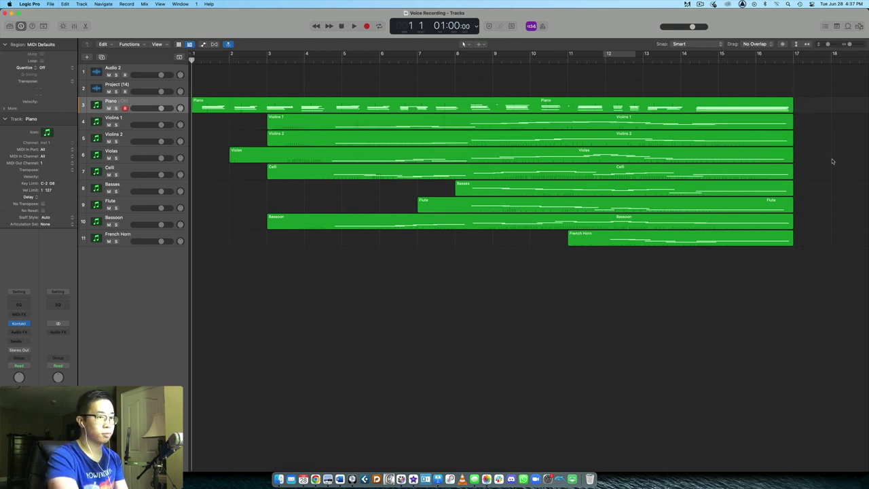
key("space")
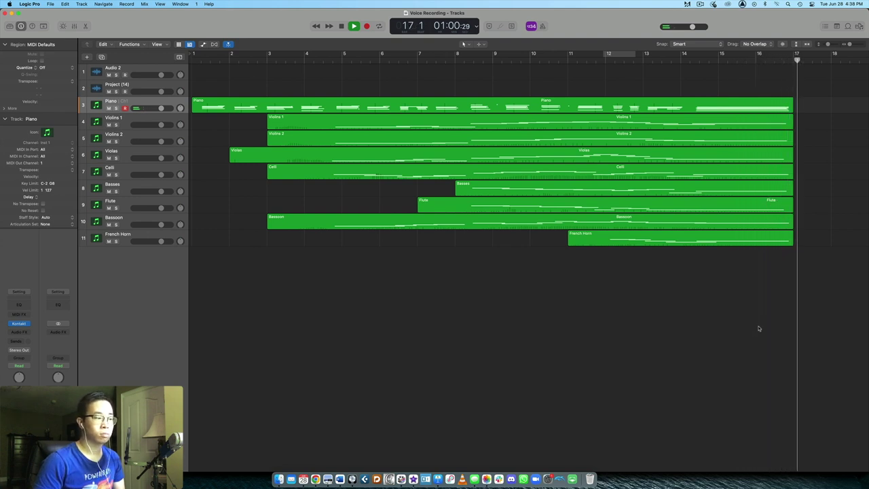
key("space")
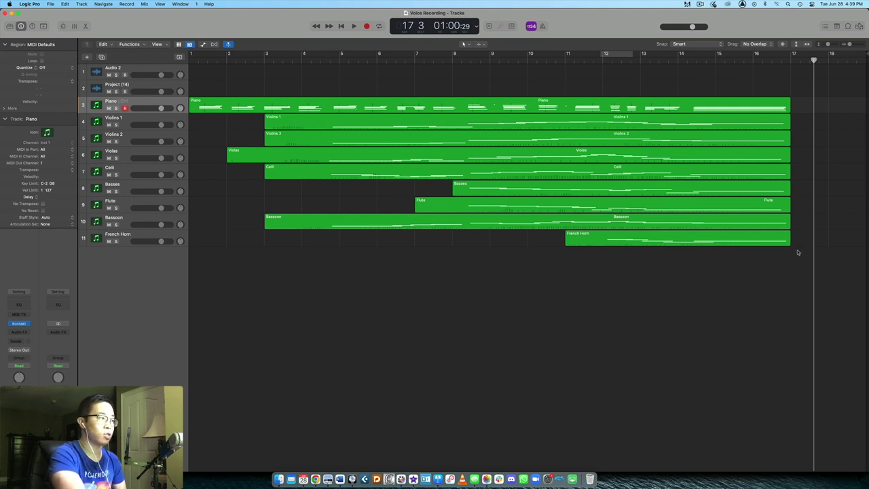
scroll(799, 254, "left", 1)
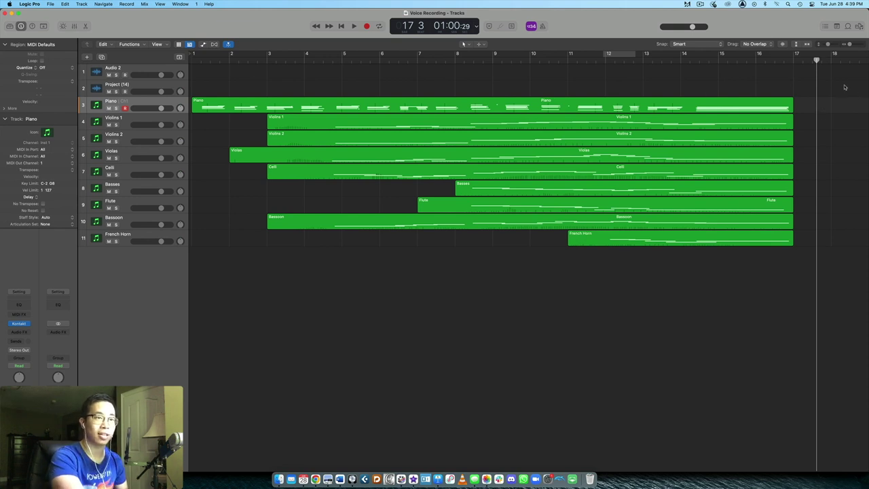
key("Return")
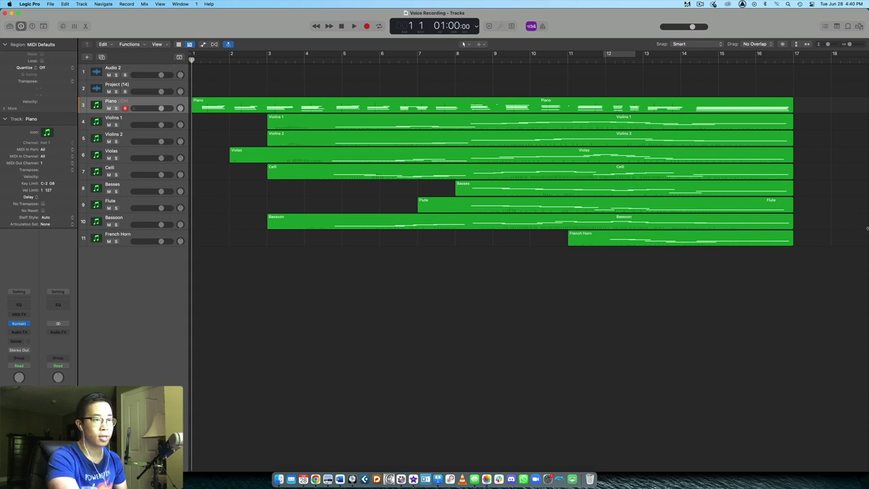